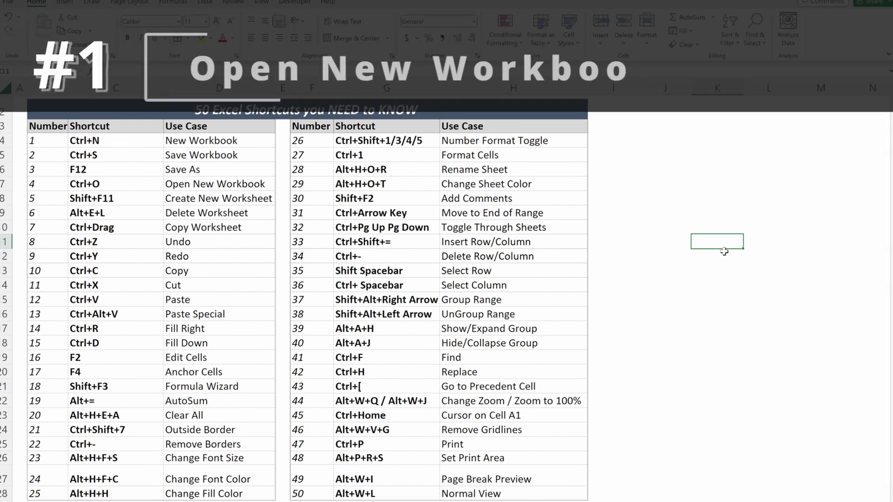
Step: Create a new blank workbook and save it as Book2
{"action": "key", "text": "ctrl+n"}
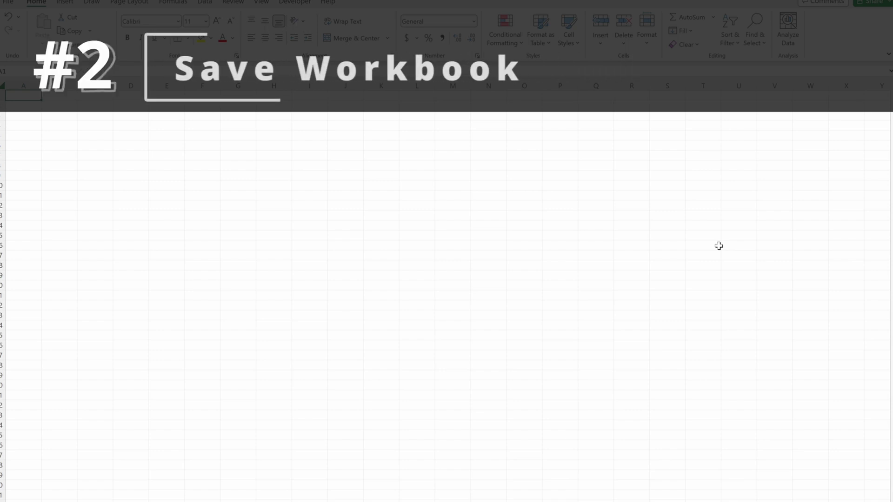
{"action": "key", "text": "ctrl+s"}
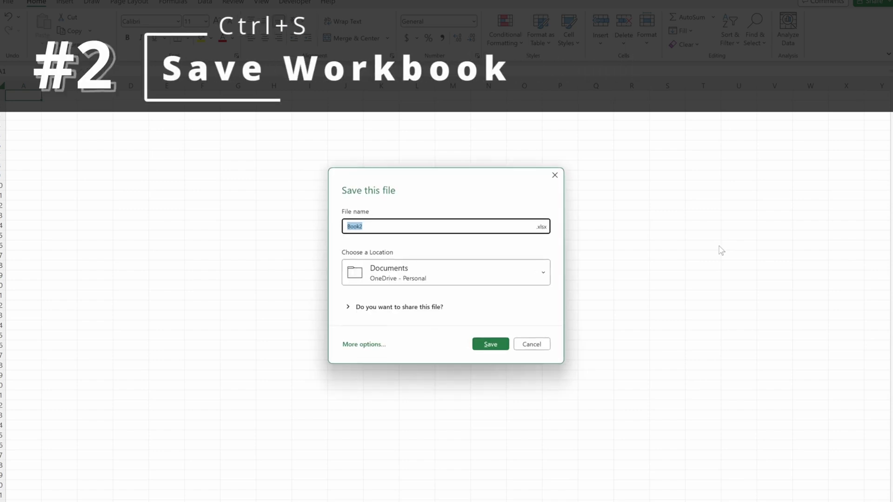
{"action": "key", "text": "Return"}
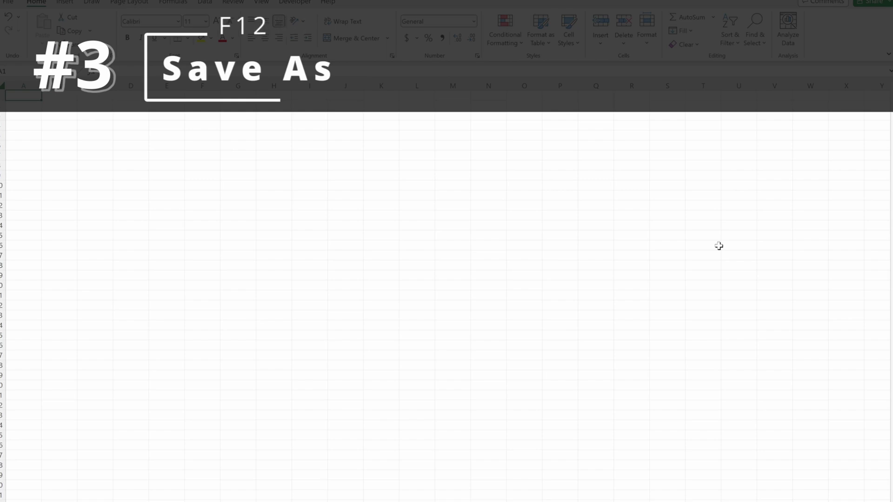
Step: Try the F12 Save As window, cancel it, then bring up the Ctrl+O Open screen
{"action": "key", "text": "F12"}
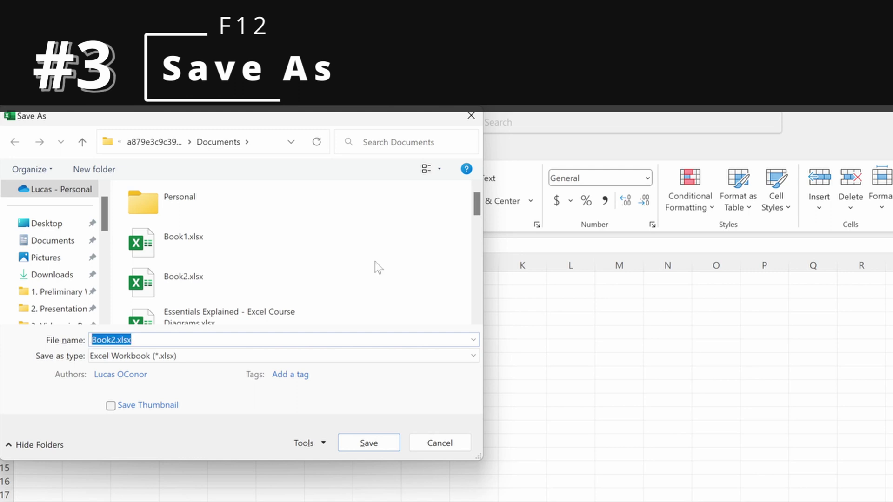
{"action": "left_click", "coordinate": [440, 443]}
{"action": "key", "text": "ctrl+o"}
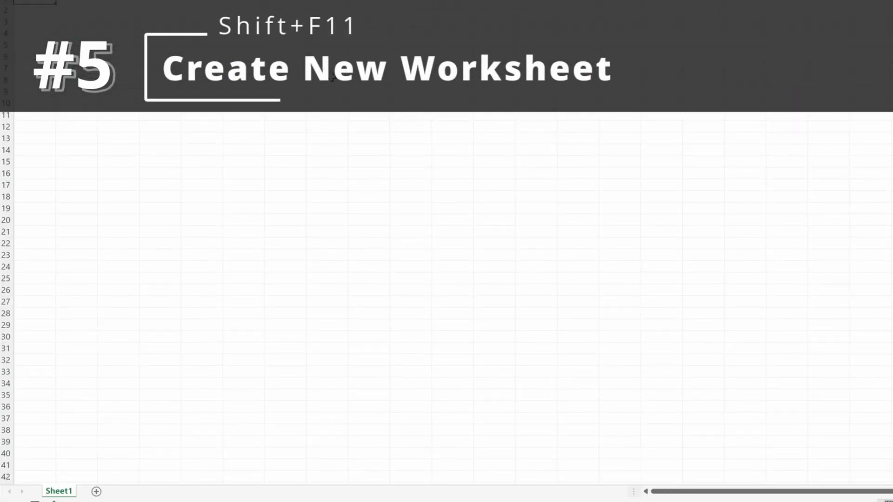
Step: Insert new worksheets with Shift+F11, then delete Sheet4, Sheet3 and Sheet2
{"action": "key", "text": "shift+F11"}
{"action": "key", "text": "shift+F11"}
{"action": "key", "text": "shift+F11"}
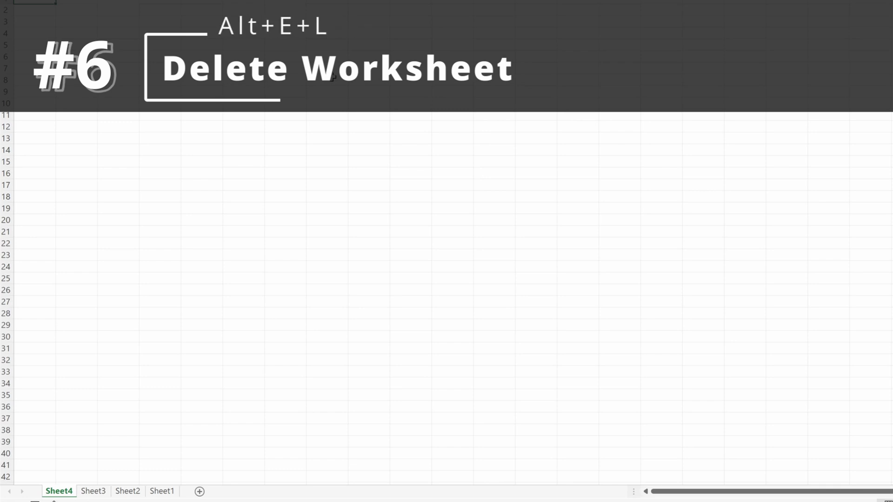
{"action": "key", "text": "alt+e"}
{"action": "key", "text": "l"}
{"action": "key", "text": "alt+e"}
{"action": "key", "text": "l"}
{"action": "key", "text": "alt+e"}
{"action": "key", "text": "l"}
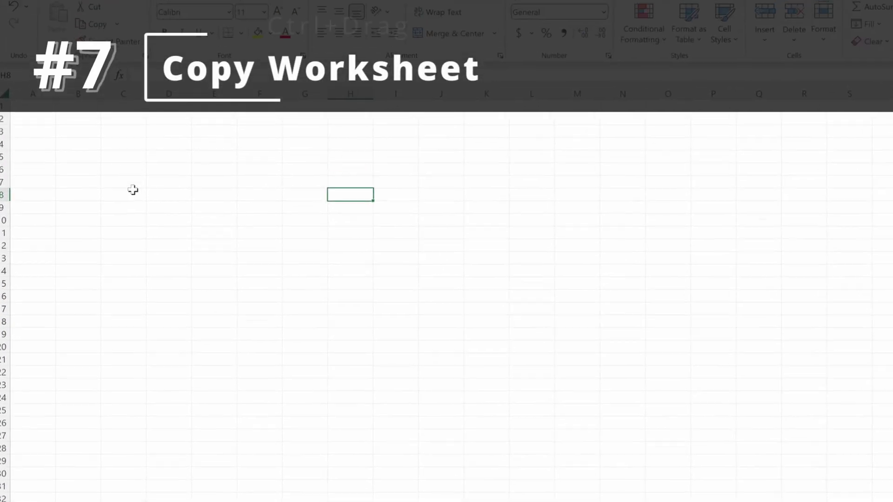
Step: Enter the word Copy in cell C8
{"action": "left_click", "coordinate": [133, 190]}
{"action": "type", "text": "Copy"}
{"action": "key", "text": "Return"}
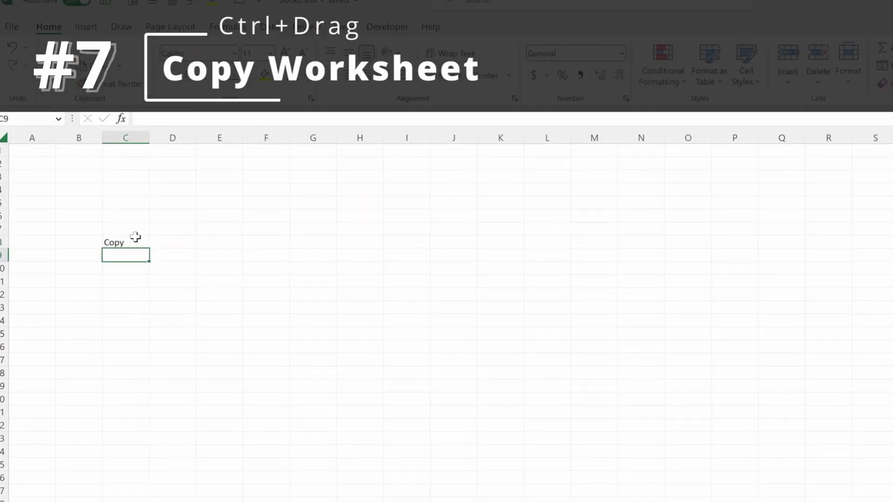
{"action": "key", "text": "Right"}
{"action": "key", "text": "Down"}
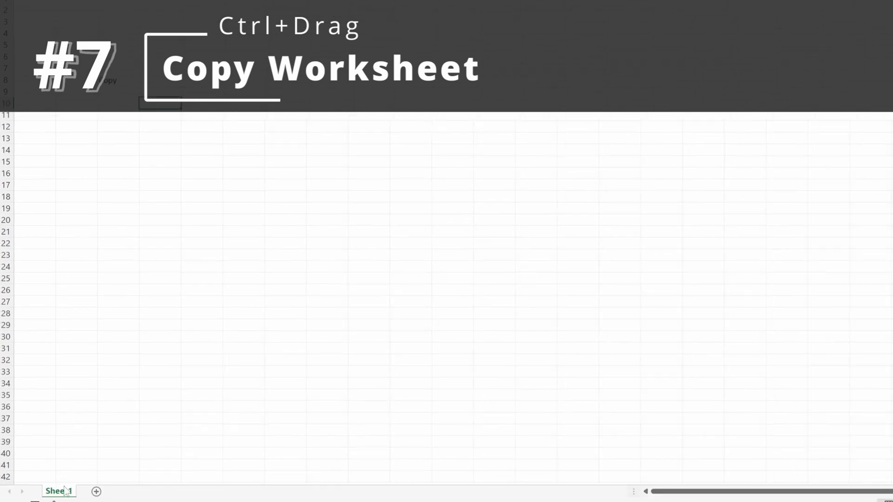
Step: Duplicate Sheet1 as Sheet1 (2) and switch between the two sheets
{"action": "left_click_drag", "start_coordinate": [65, 496], "coordinate": [95, 497]}
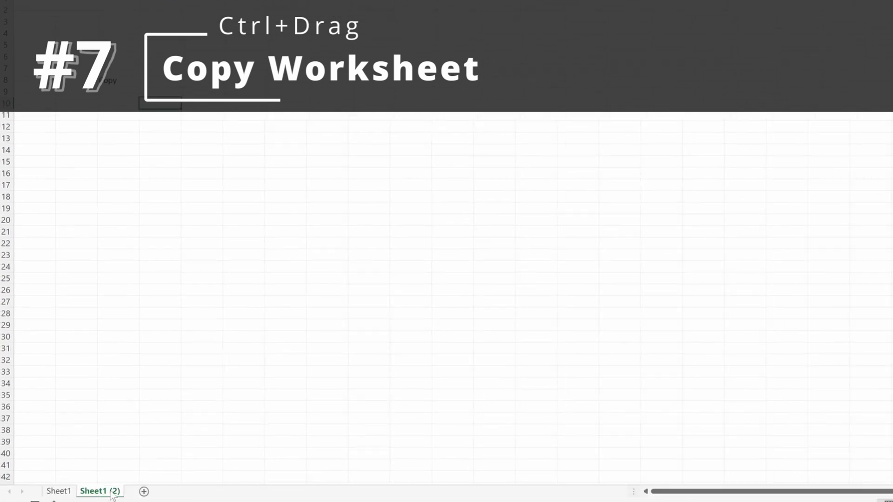
{"action": "key", "text": "ctrl+Page_Up"}
{"action": "left_click", "coordinate": [88, 494]}
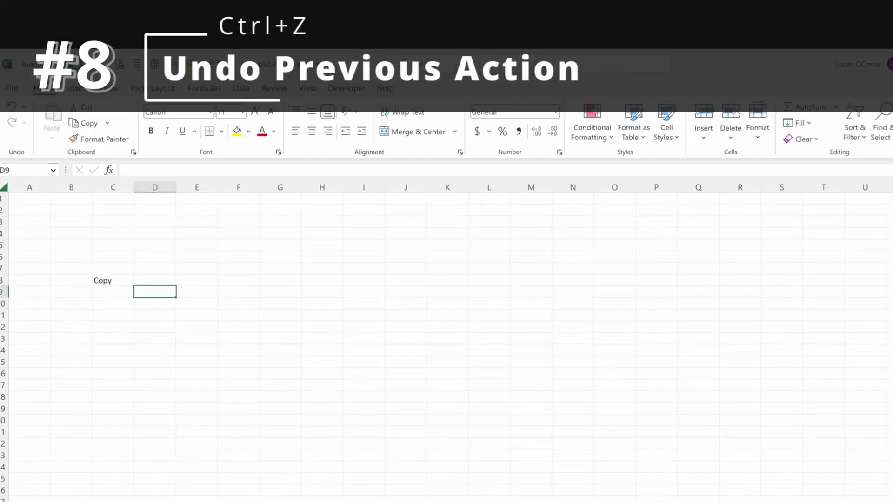
Step: Demonstrate undo and redo by entering The in D9 and clearing C8
{"action": "type", "text": "The"}
{"action": "key", "text": "Return"}
{"action": "key", "text": "ctrl+z"}
{"action": "left_click", "coordinate": [113, 281]}
{"action": "key", "text": "Delete"}
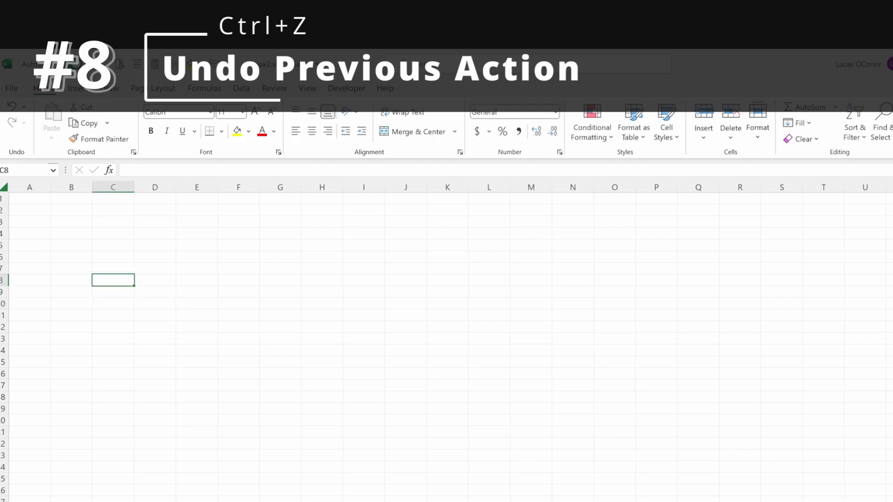
{"action": "key", "text": "ctrl+z"}
{"action": "left_click", "coordinate": [155, 292]}
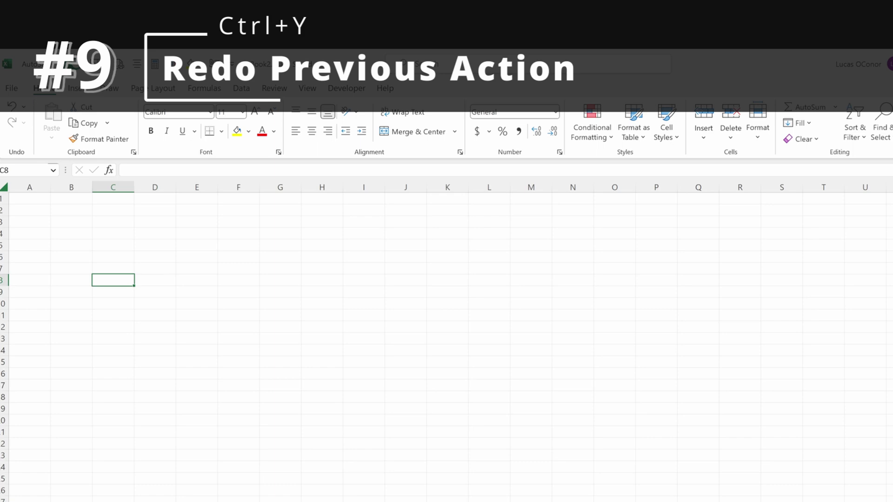
{"action": "key", "text": "ctrl+y"}
{"action": "key", "text": "ctrl+z"}
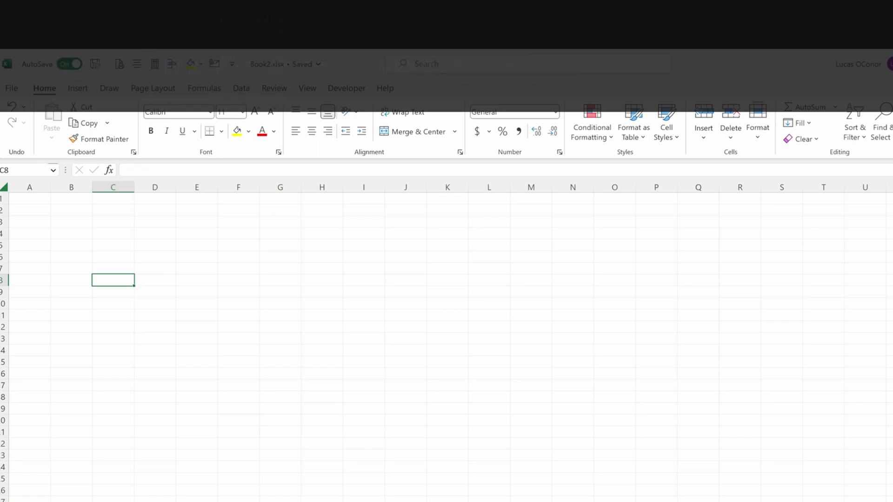
Step: Re-enter Copy in C8 and copy it into E8
{"action": "type", "text": "Copy"}
{"action": "key", "text": "Return"}
{"action": "left_click", "coordinate": [113, 280]}
{"action": "key", "text": "ctrl+c"}
{"action": "left_click", "coordinate": [196, 280]}
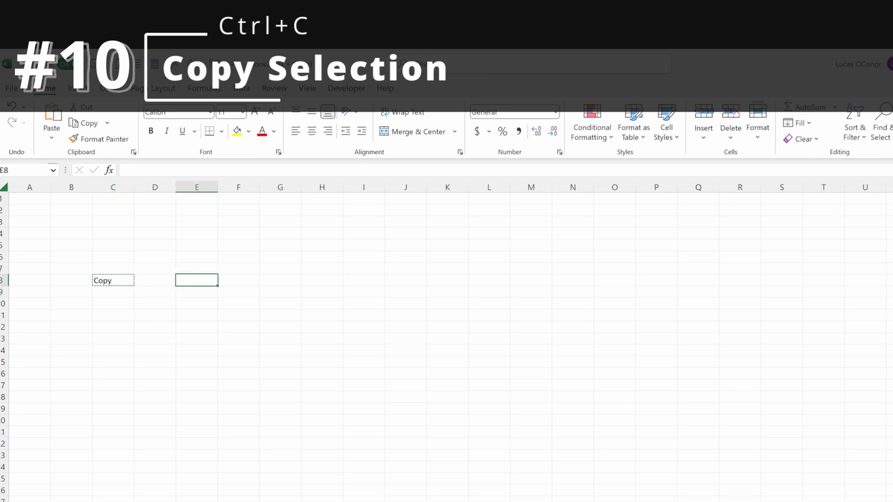
{"action": "key", "text": "ctrl+v"}
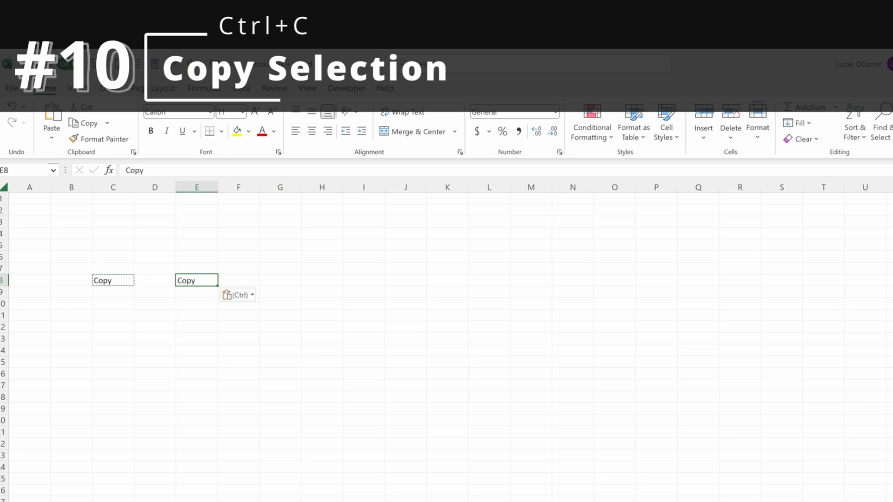
Step: Cut Copy from C8 and paste it into C10
{"action": "key", "text": "Left"}
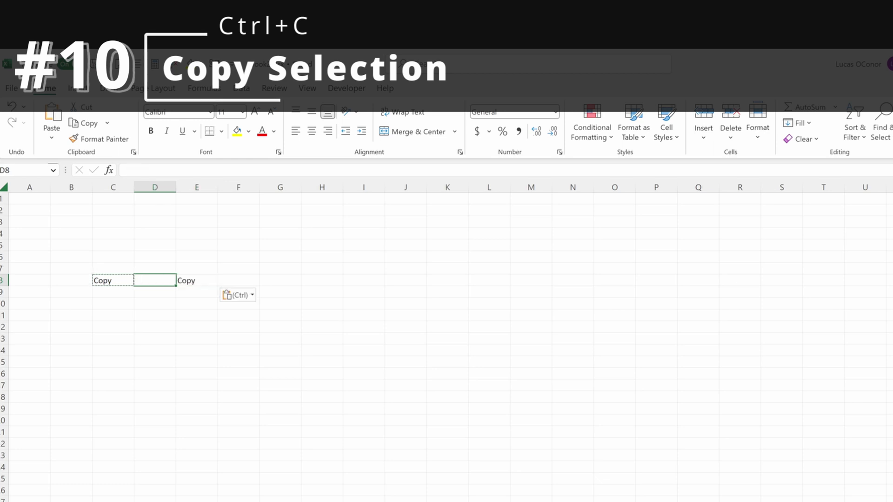
{"action": "key", "text": "Left"}
{"action": "key", "text": "Up"}
{"action": "key", "text": "Down"}
{"action": "key", "text": "ctrl+x"}
{"action": "key", "text": "Down"}
{"action": "key", "text": "Down"}
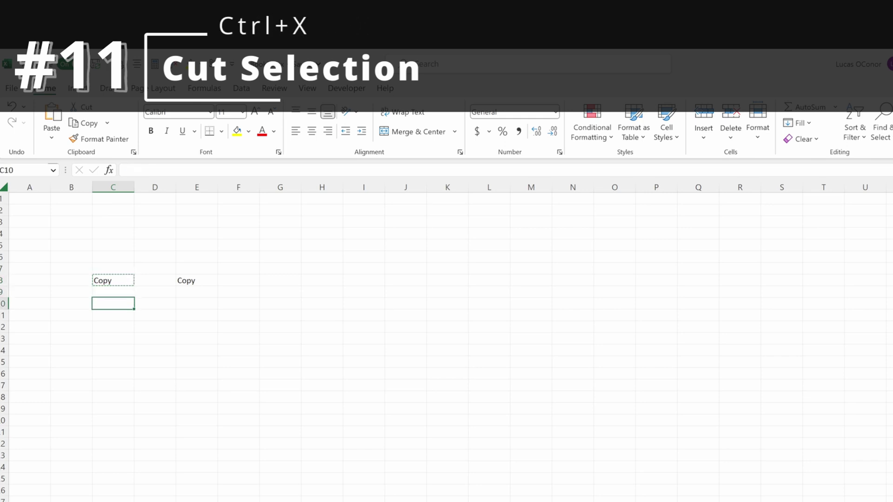
{"action": "key", "text": "ctrl+v"}
Step: Cut Copy from E8 and paste it into E10
{"action": "key", "text": "Up"}
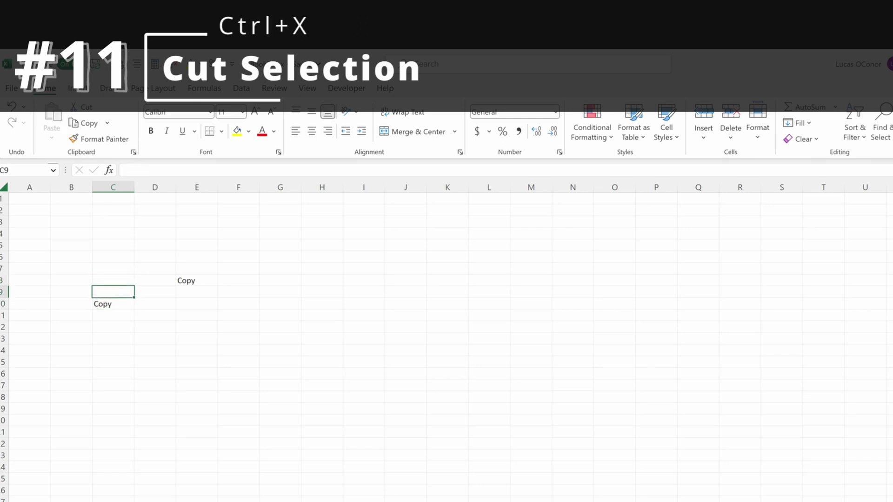
{"action": "key", "text": "Up"}
{"action": "key", "text": "Right"}
{"action": "key", "text": "Right"}
{"action": "key", "text": "ctrl+x"}
{"action": "key", "text": "Down"}
{"action": "key", "text": "Down"}
{"action": "key", "text": "ctrl+v"}
Step: Cut Copy from E10 and paste it into E11
{"action": "key", "text": "Up"}
{"action": "key", "text": "Up"}
{"action": "key", "text": "Down"}
{"action": "key", "text": "Down"}
{"action": "key", "text": "ctrl+x"}
{"action": "key", "text": "Down"}
{"action": "key", "text": "ctrl+v"}
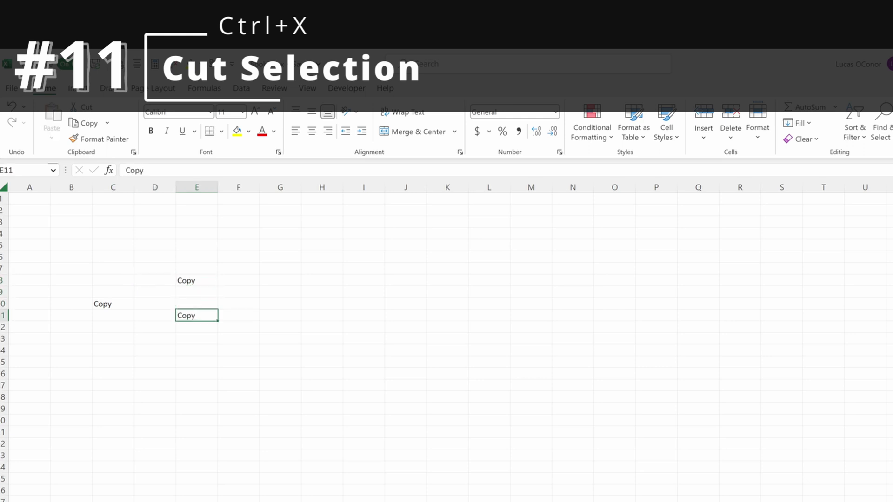
{"action": "key", "text": "Right"}
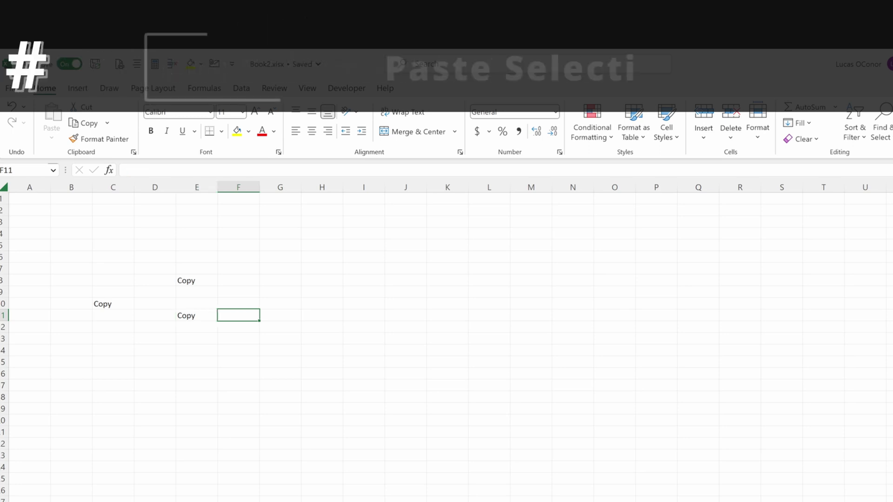
{"action": "key", "text": "Left"}
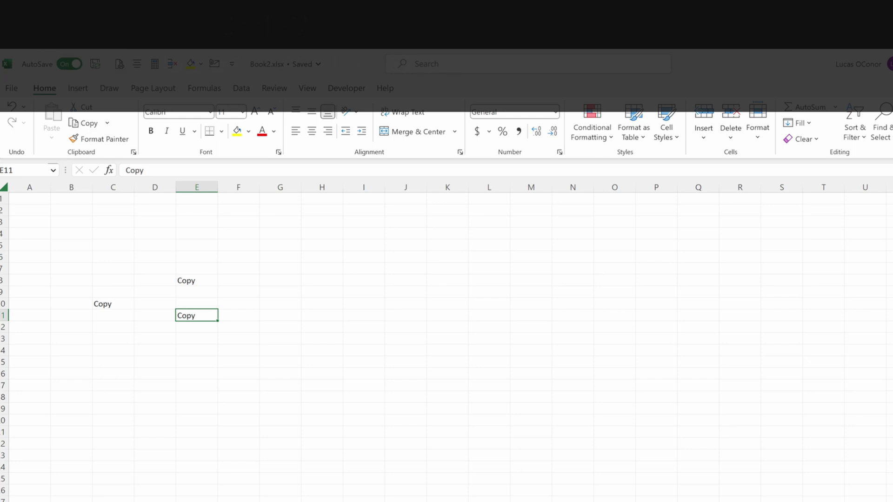
Step: Fill E11 with dark grey and copy the cell
{"action": "key", "text": "alt+h"}
{"action": "key", "text": "h"}
{"action": "key", "text": "Down"}
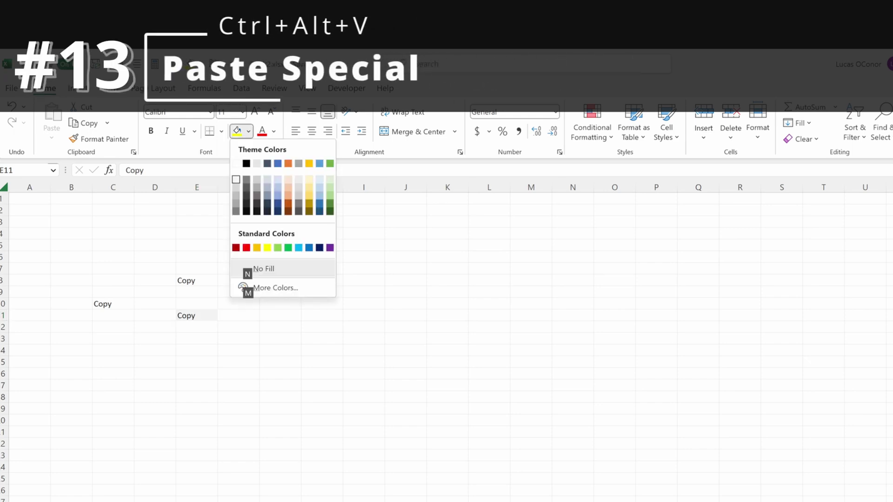
{"action": "key", "text": "Return"}
{"action": "key", "text": "ctrl+c"}
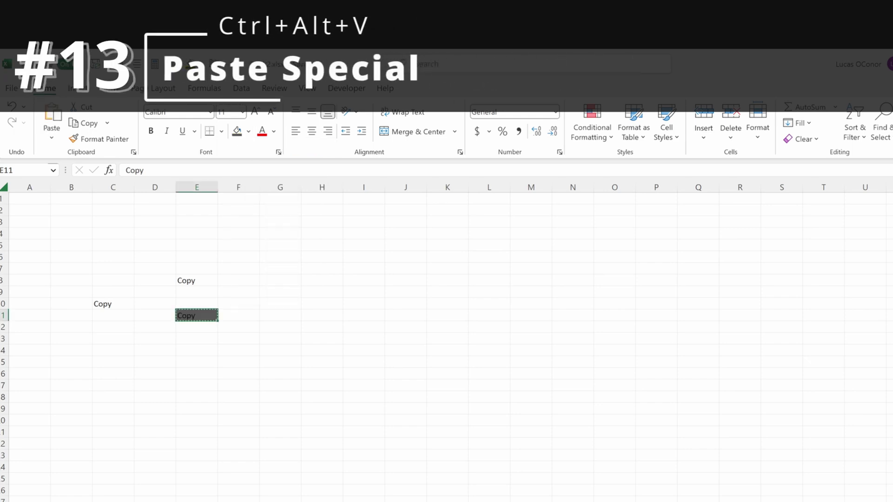
Step: Paste only the value Copy into G11 using Paste Special Values
{"action": "key", "text": "Right"}
{"action": "key", "text": "Right"}
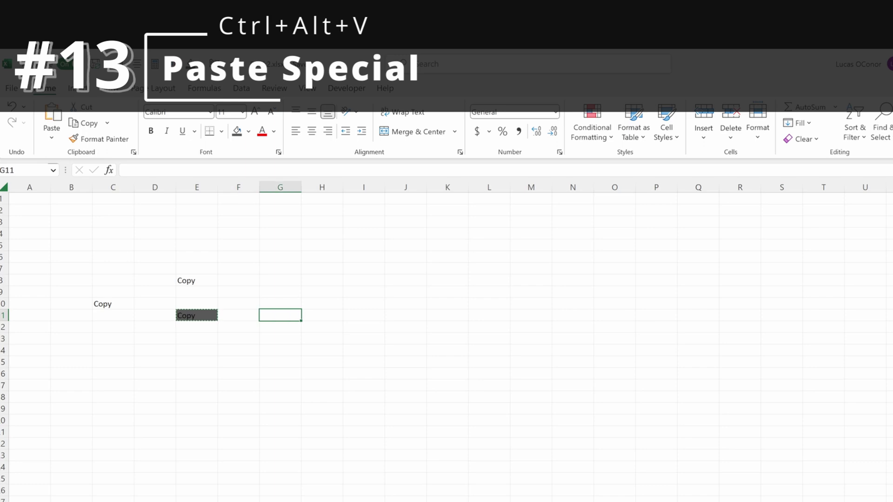
{"action": "key", "text": "ctrl+alt+v"}
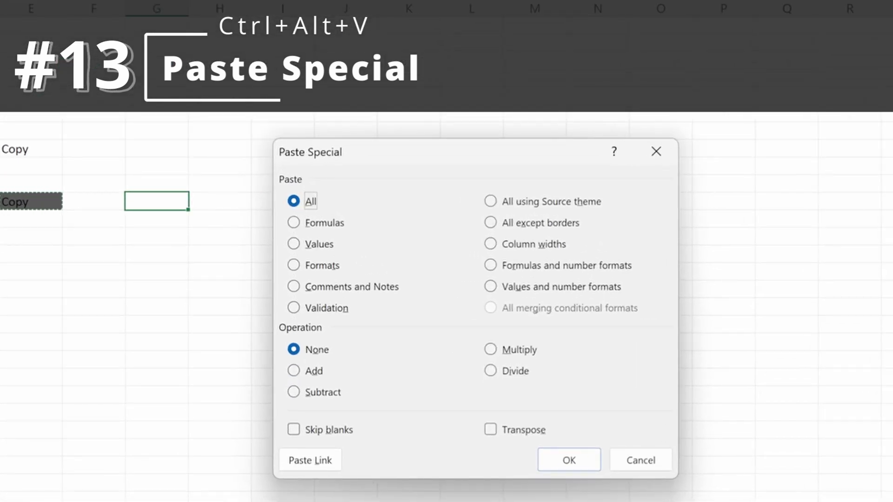
{"action": "key", "text": "v"}
{"action": "key", "text": "Return"}
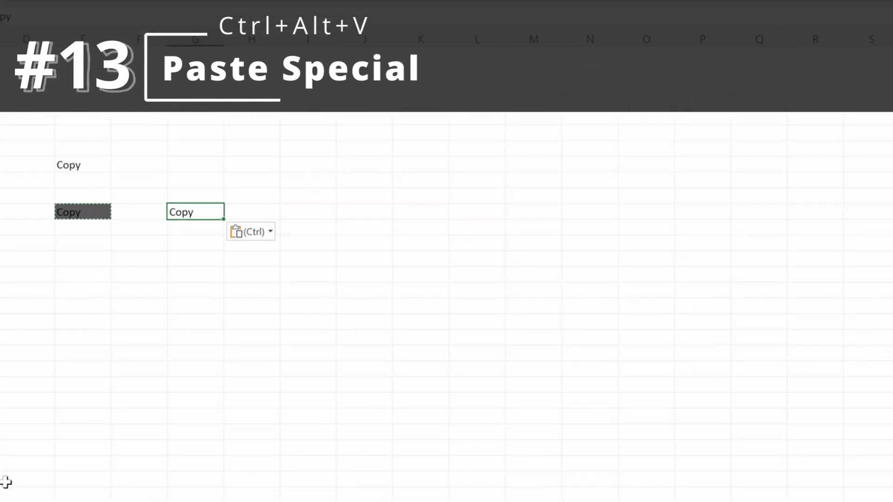
Step: Paste only the grey formatting into E13 with Paste Special Formats
{"action": "key", "text": "Left"}
{"action": "key", "text": "Left"}
{"action": "key", "text": "Down"}
{"action": "key", "text": "Down"}
{"action": "key", "text": "ctrl+alt+v"}
{"action": "key", "text": "t"}
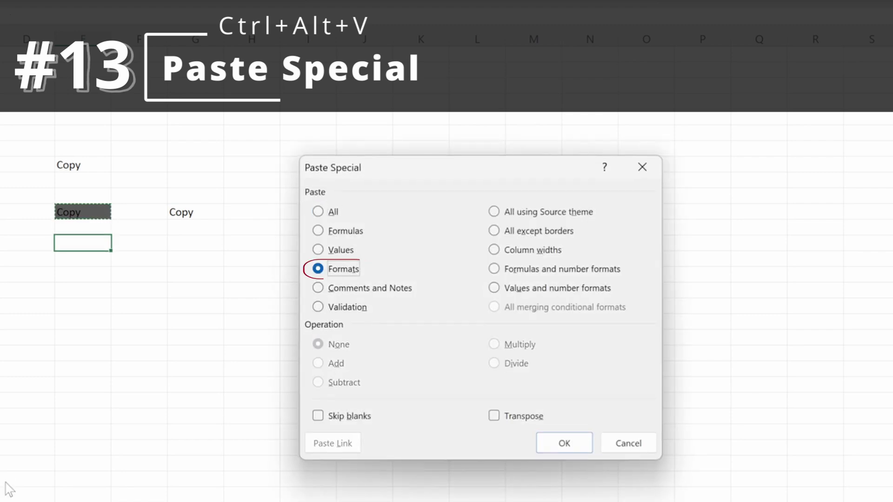
{"action": "key", "text": "Return"}
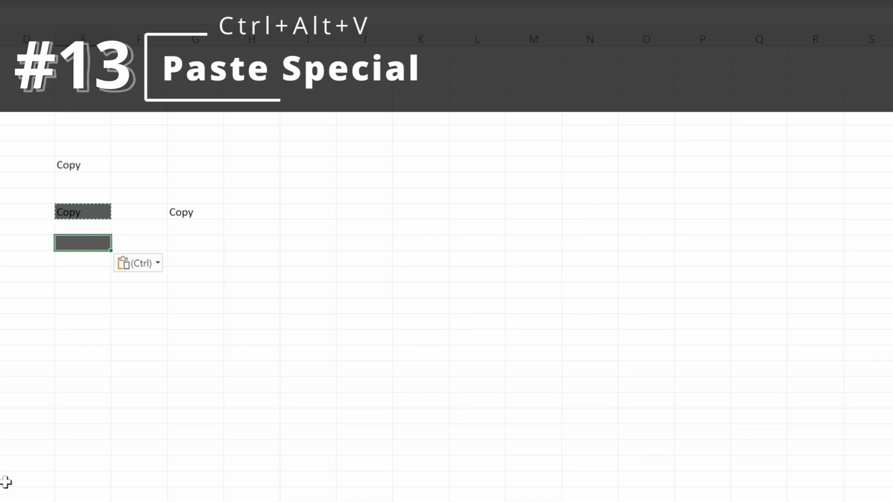
{"action": "key", "text": "ctrl+alt+v"}
{"action": "key", "text": "Down"}
{"action": "key", "text": "Down"}
{"action": "key", "text": "Down"}
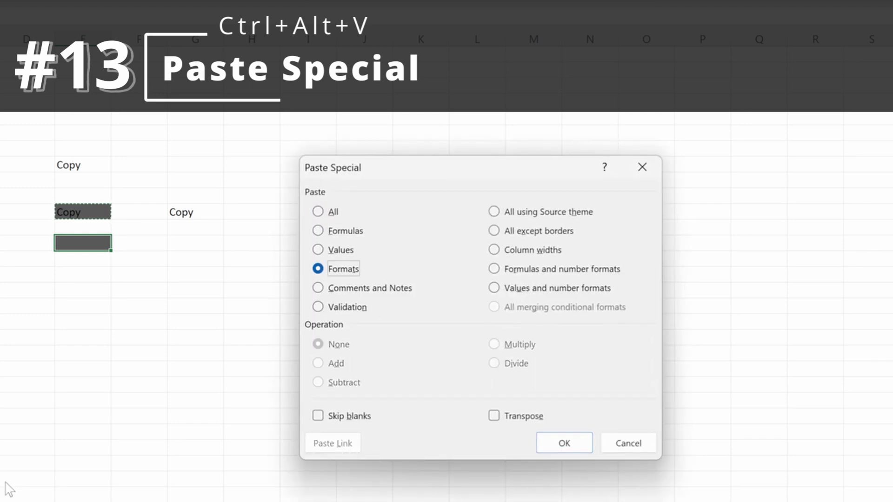
{"action": "key", "text": "Return"}
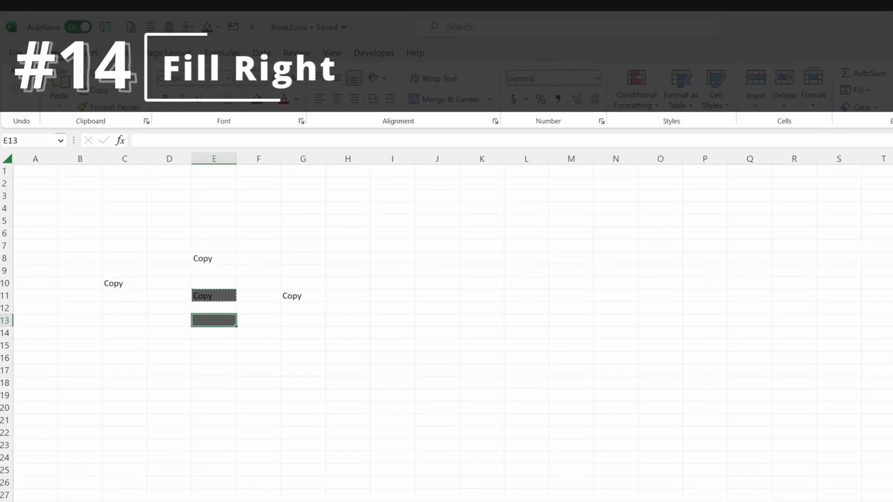
Step: Fill E11 right across to I11 with Ctrl+R and down to row 17 with Ctrl+D
{"action": "key", "text": "Up"}
{"action": "key", "text": "Up"}
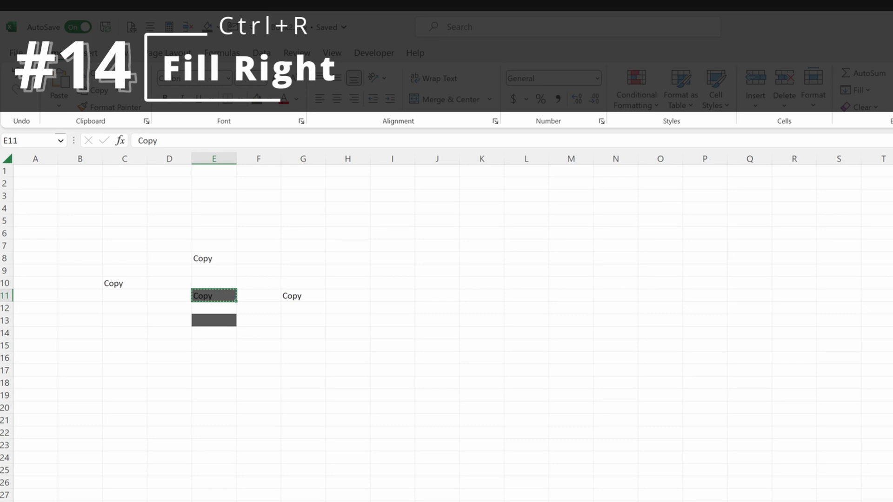
{"action": "key", "text": "shift+Right"}
{"action": "key", "text": "shift+Right"}
{"action": "key", "text": "shift+Right"}
{"action": "key", "text": "shift+Right"}
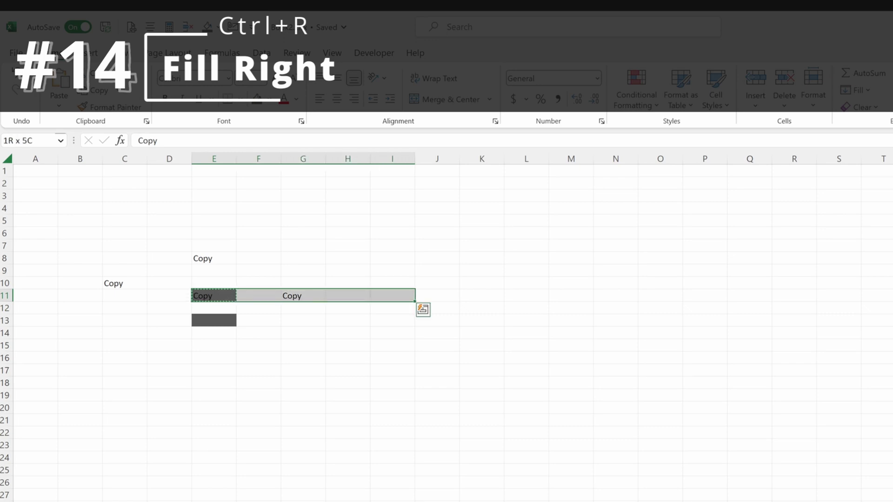
{"action": "key", "text": "ctrl+r"}
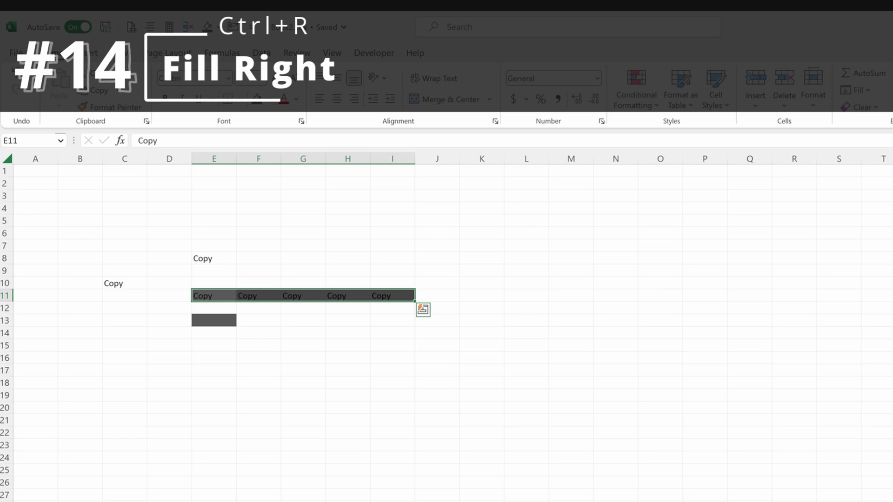
{"action": "key", "text": "shift+Down"}
{"action": "key", "text": "shift+Down"}
{"action": "key", "text": "shift+Down"}
{"action": "key", "text": "shift+Down"}
{"action": "key", "text": "shift+Down"}
{"action": "key", "text": "shift+Down"}
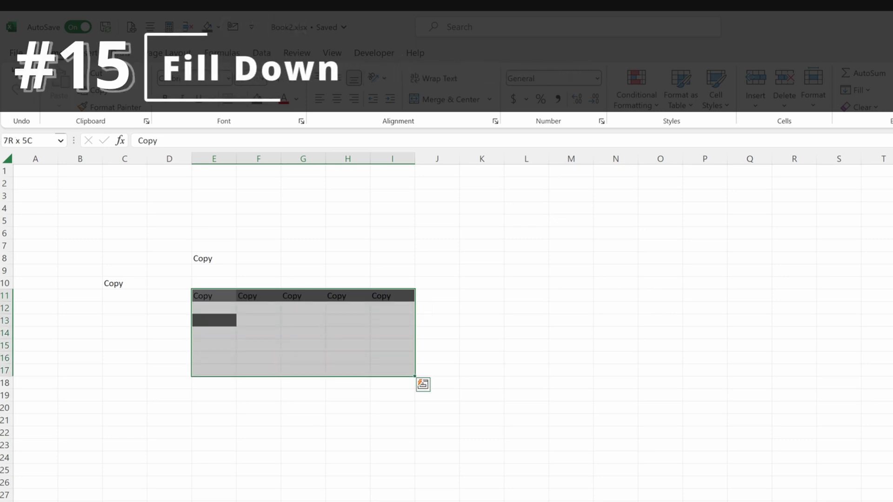
{"action": "key", "text": "ctrl+d"}
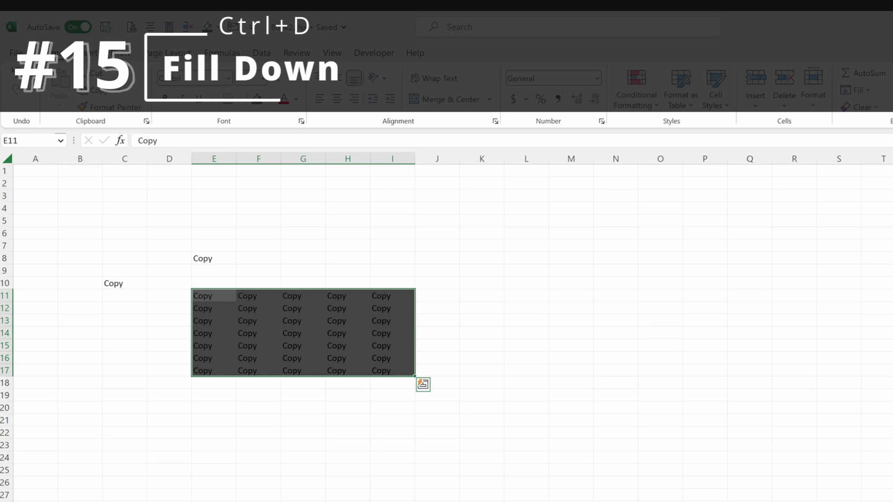
Step: Paste E11's content over the whole E11:I17 block
{"action": "left_click", "coordinate": [203, 295]}
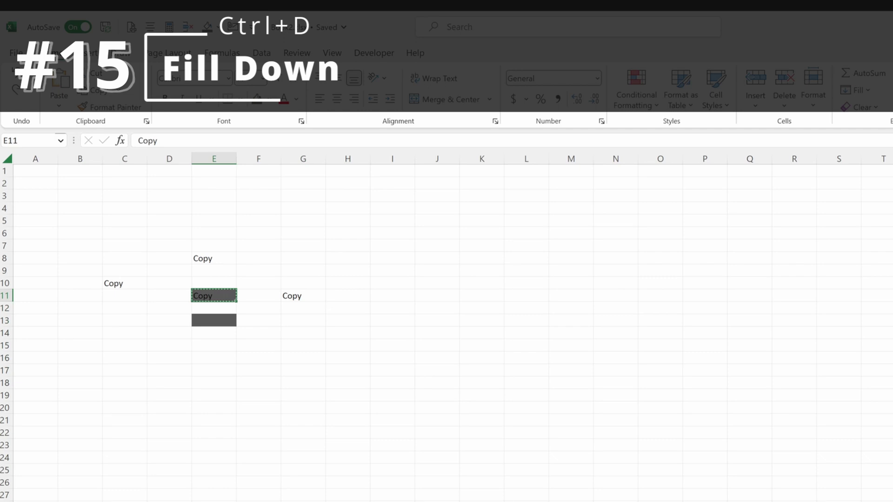
{"action": "left_click_drag", "start_coordinate": [214, 296], "coordinate": [393, 371]}
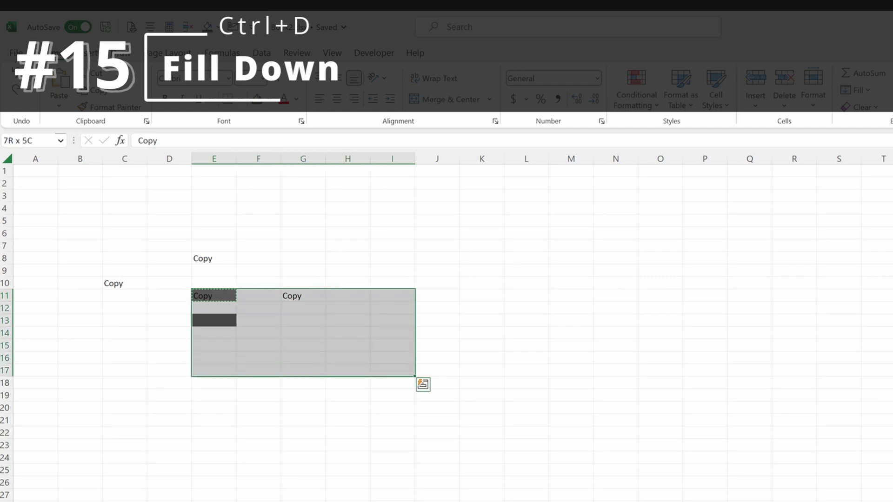
{"action": "key", "text": "ctrl+v"}
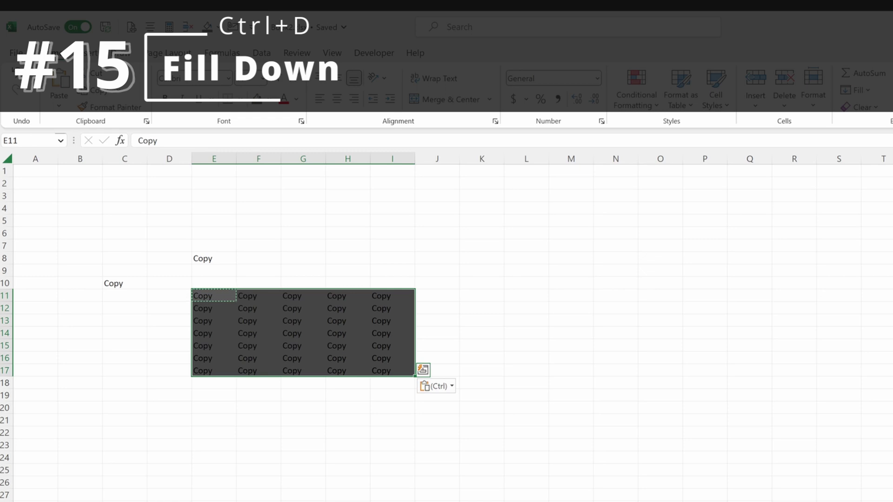
{"action": "left_click_drag", "start_coordinate": [214, 296], "coordinate": [382, 296]}
{"action": "left_click_drag", "start_coordinate": [214, 296], "coordinate": [393, 371]}
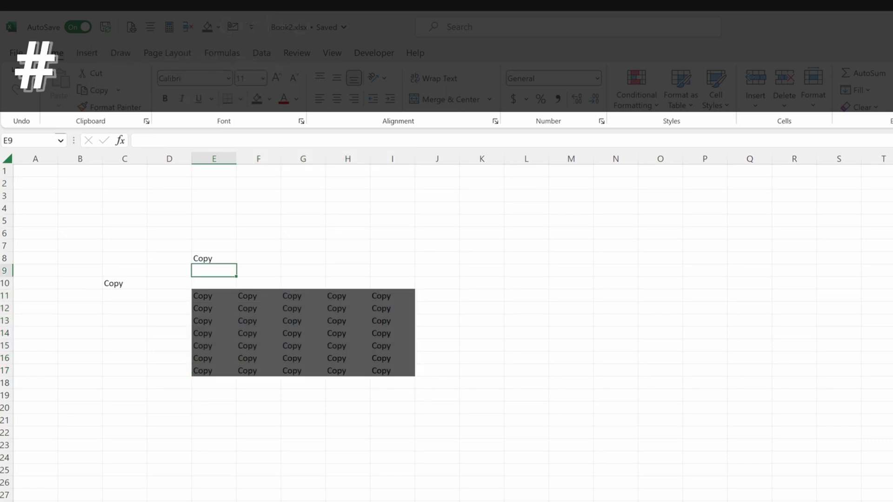
{"action": "left_click", "coordinate": [214, 258]}
Step: Overwrite E8 with Edit Cells, then undo back to Copy
{"action": "key", "text": "F2"}
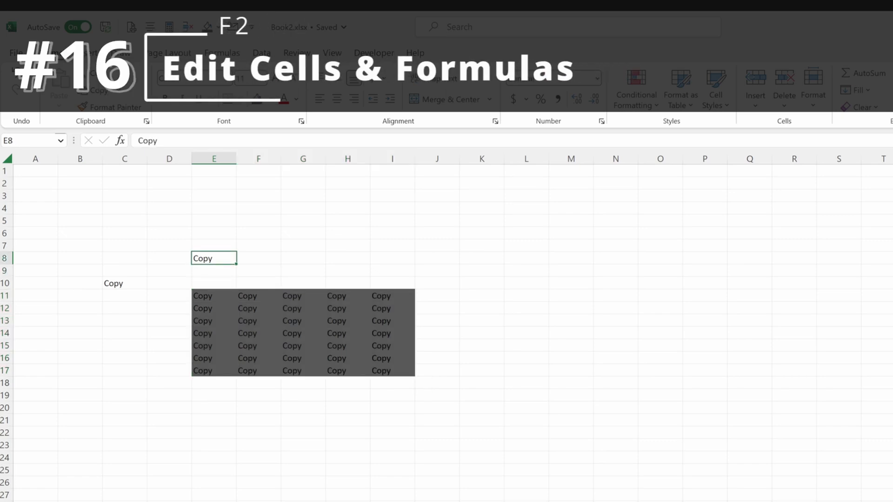
{"action": "key", "text": "BackSpace"}
{"action": "key", "text": "BackSpace"}
{"action": "key", "text": "BackSpace"}
{"action": "key", "text": "BackSpace"}
{"action": "type", "text": "Edit Cells"}
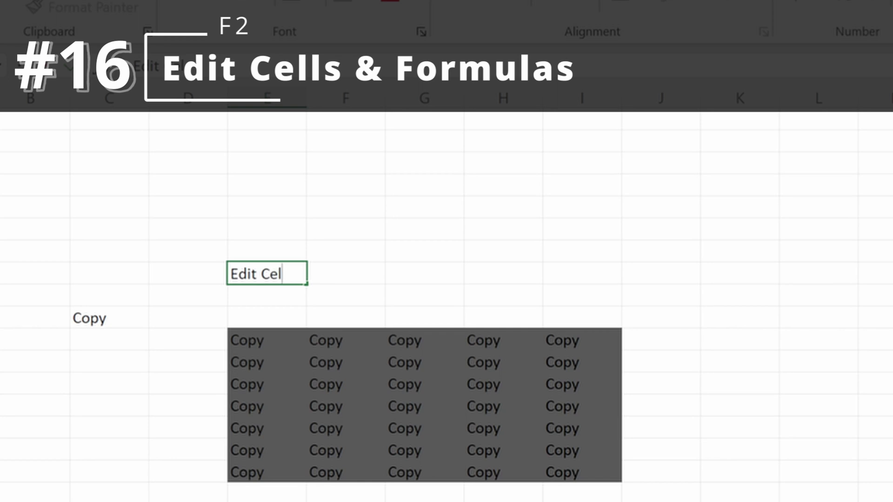
{"action": "key", "text": "Return"}
{"action": "left_click", "coordinate": [267, 274]}
{"action": "key", "text": "ctrl+z"}
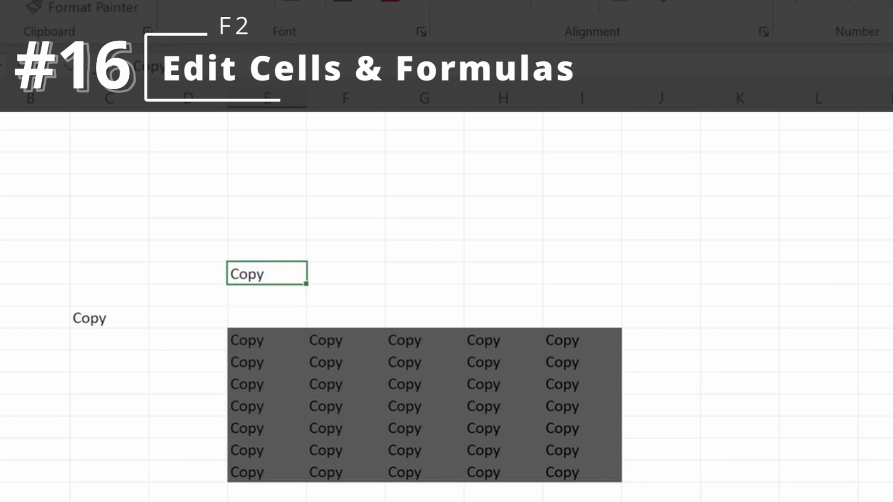
Step: Edit E8 in place so it reads Copy Edit Cells
{"action": "key", "text": "F2"}
{"action": "type", "text": "Edit Cel"}
{"action": "type", "text": "ls"}
{"action": "key", "text": "Return"}
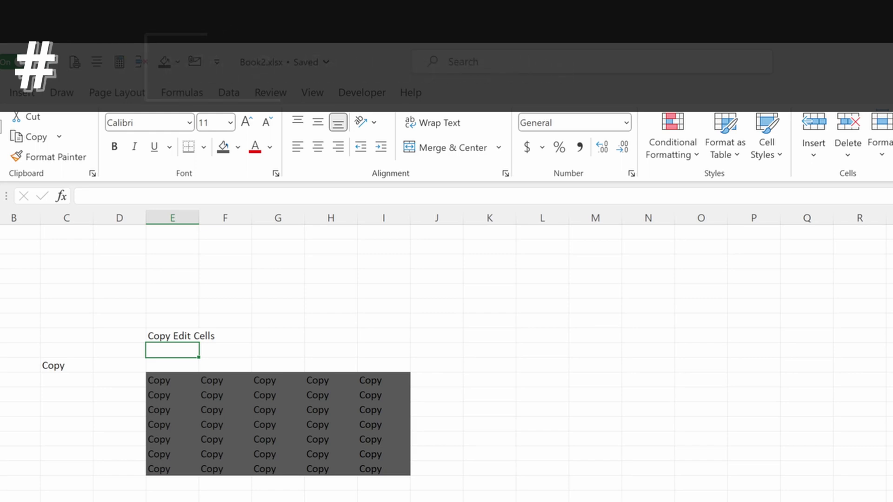
Step: Enter =E8 in E9, fill it into F9, and check F9's formula
{"action": "type", "text": "="}
{"action": "key", "text": "Up"}
{"action": "key", "text": "F4"}
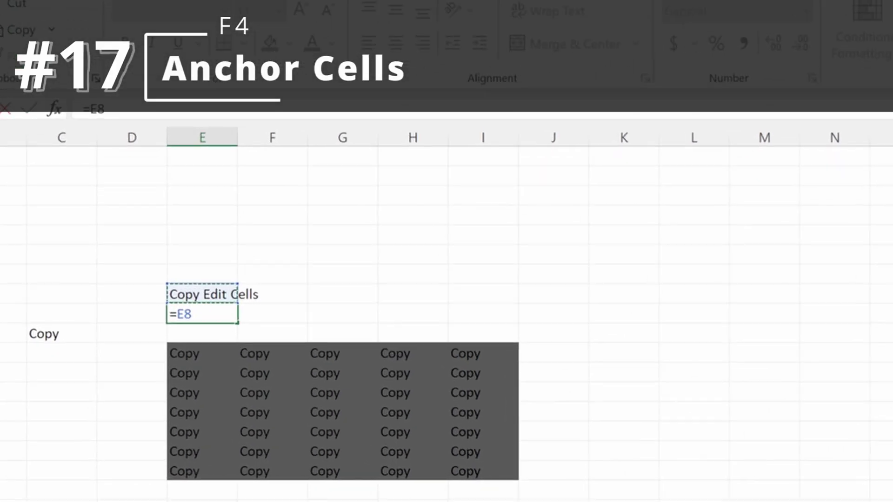
{"action": "key", "text": "Return"}
{"action": "left_click", "coordinate": [231, 315]}
{"action": "left_click_drag", "start_coordinate": [238, 324], "coordinate": [307, 323]}
{"action": "left_click", "coordinate": [298, 317]}
{"action": "key", "text": "F2"}
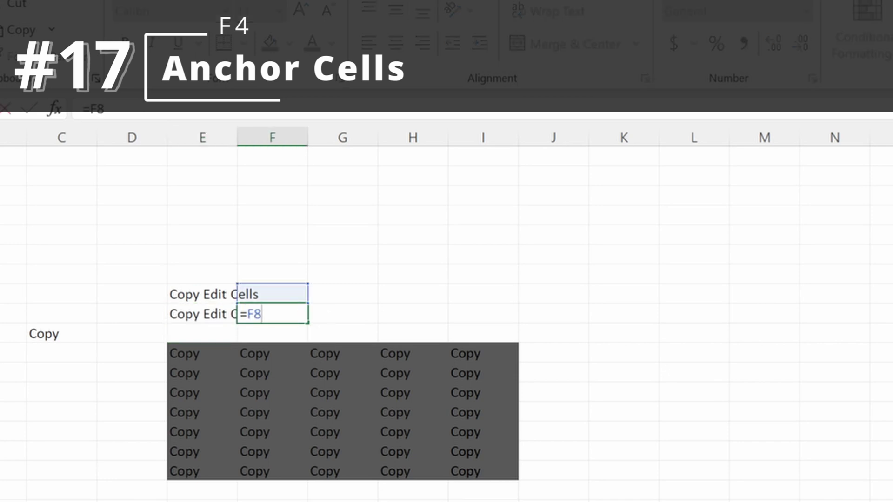
Step: Change E9 to the absolute reference =$E$8, fill it into F9, and verify
{"action": "key", "text": "Escape"}
{"action": "left_click", "coordinate": [203, 314]}
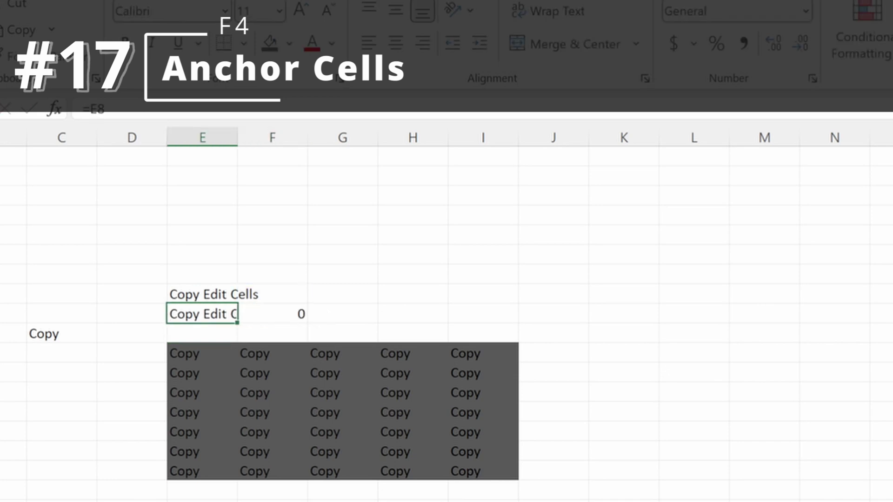
{"action": "key", "text": "F2"}
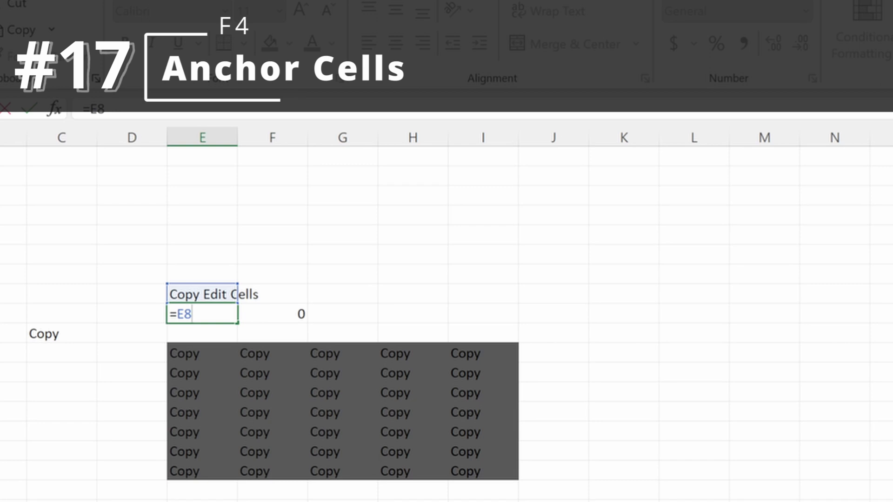
{"action": "key", "text": "F4"}
{"action": "key", "text": "Return"}
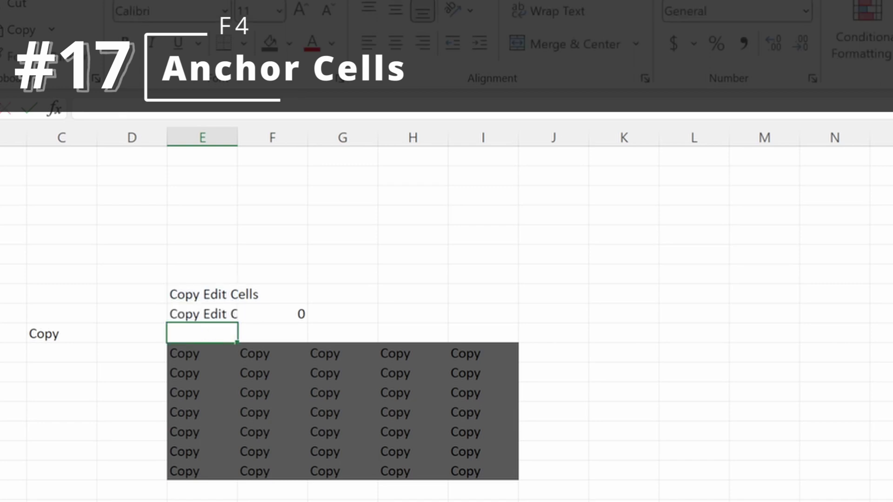
{"action": "left_click", "coordinate": [202, 315]}
{"action": "left_click_drag", "start_coordinate": [237, 324], "coordinate": [307, 323]}
{"action": "left_click", "coordinate": [272, 314]}
{"action": "key", "text": "F2"}
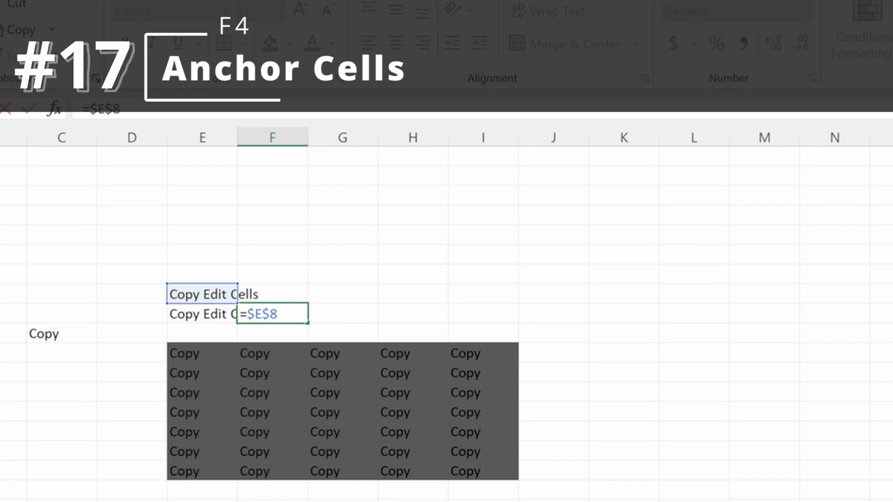
{"action": "key", "text": "Escape"}
Step: Fill the anchored formula into G9, cycle its F4 anchoring, then launch Insert Function for G8
{"action": "left_click_drag", "start_coordinate": [307, 323], "coordinate": [378, 323]}
{"action": "left_click", "coordinate": [342, 314]}
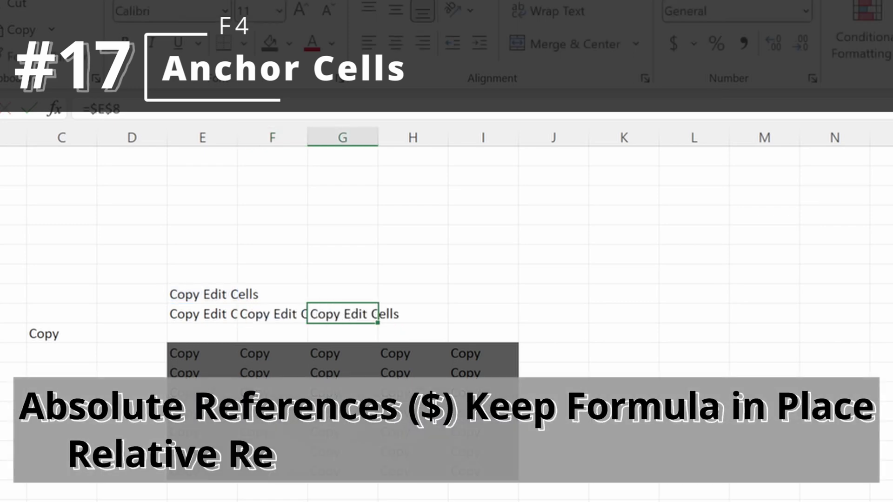
{"action": "key", "text": "F2"}
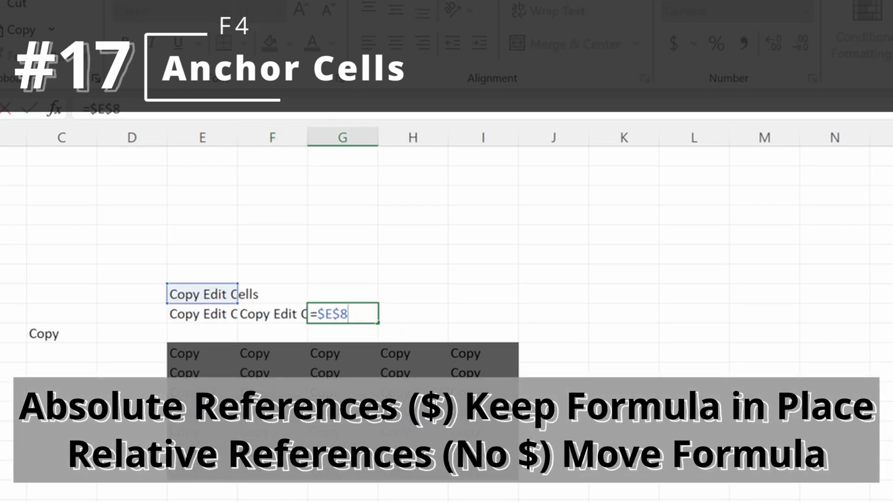
{"action": "key", "text": "F4"}
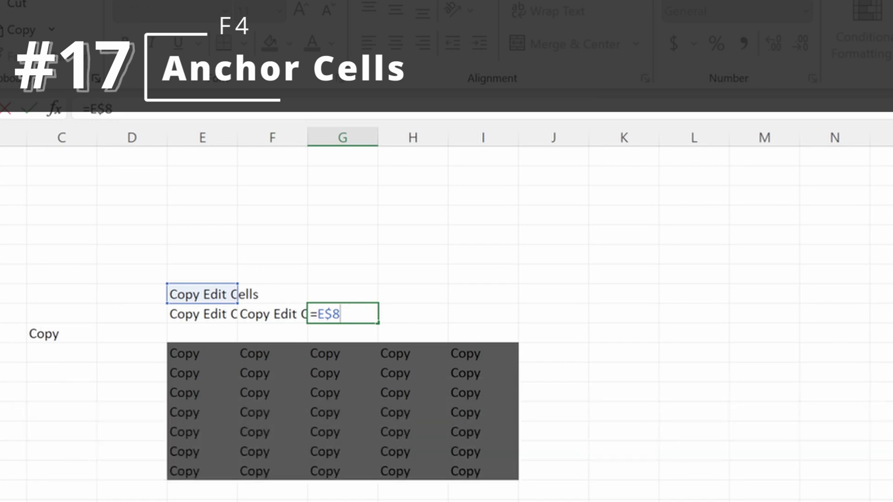
{"action": "key", "text": "F4"}
{"action": "key", "text": "F4"}
{"action": "key", "text": "ctrl+Return"}
{"action": "key", "text": "Up"}
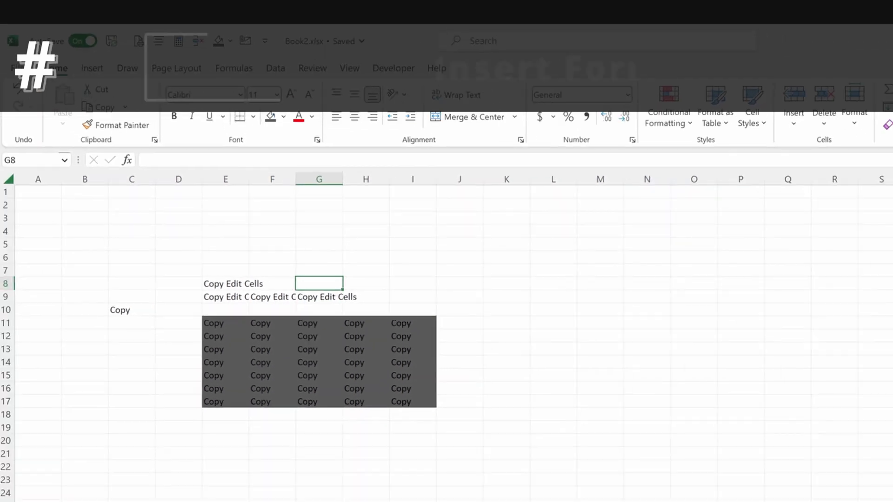
{"action": "key", "text": "shift+F3"}
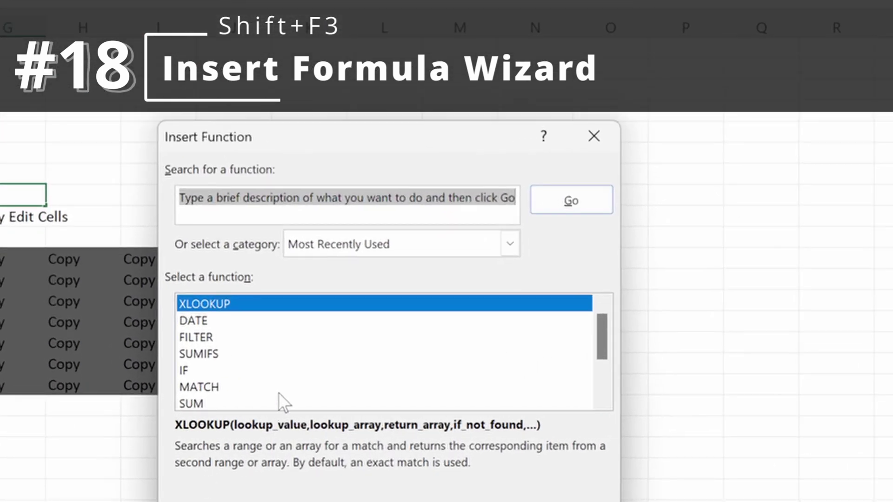
Step: Pick XLOOKUP, setting Lookup_value to F5:F8 and Lookup_array to E7:F13
{"action": "double_click", "coordinate": [236, 307]}
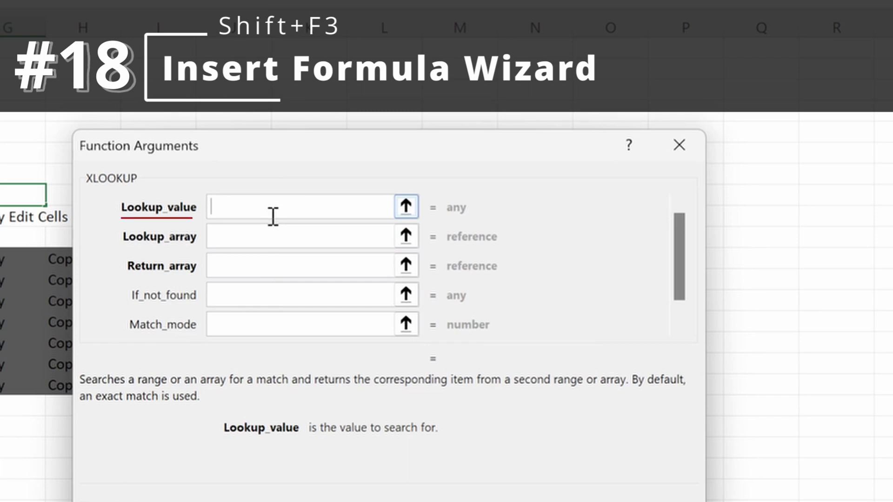
{"action": "left_click", "coordinate": [273, 231]}
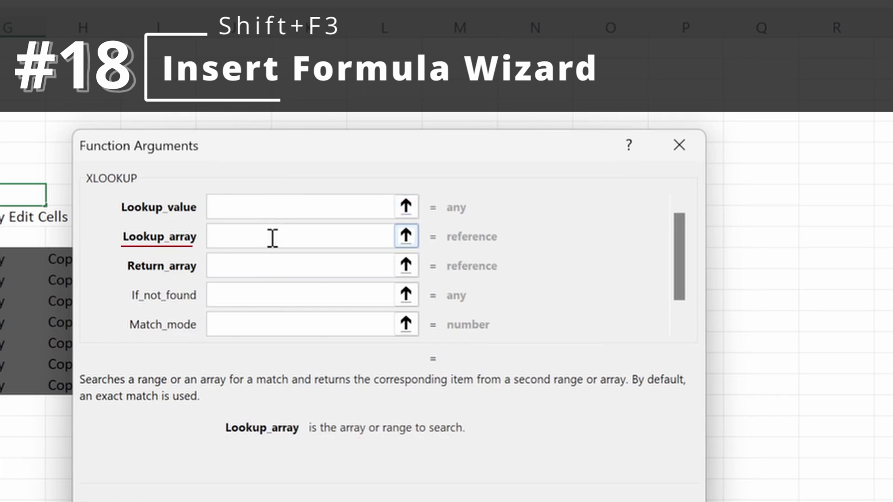
{"action": "left_click", "coordinate": [273, 265]}
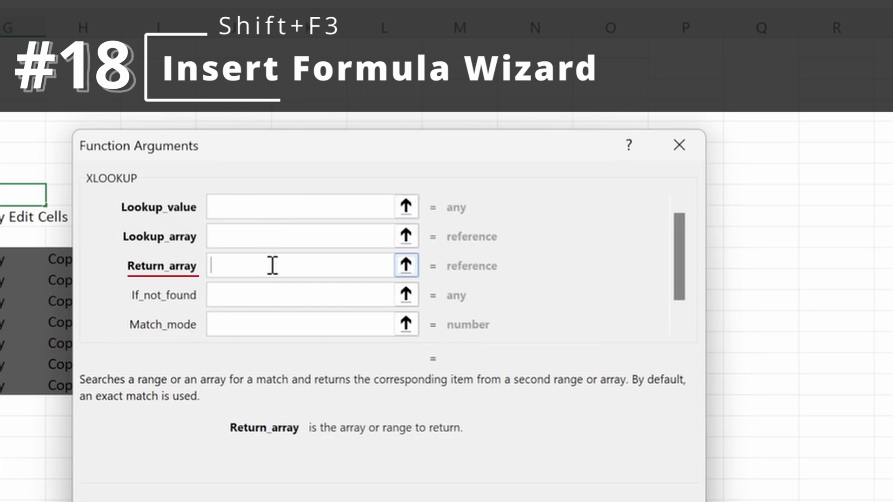
{"action": "left_click", "coordinate": [271, 294]}
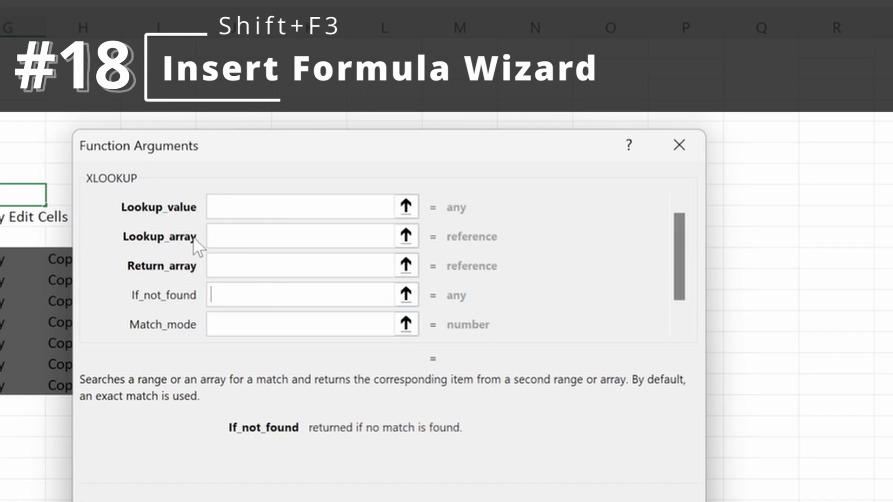
{"action": "left_click", "coordinate": [319, 204]}
{"action": "left_click_drag", "start_coordinate": [0, 129], "coordinate": [0, 183]}
{"action": "left_click", "coordinate": [347, 238]}
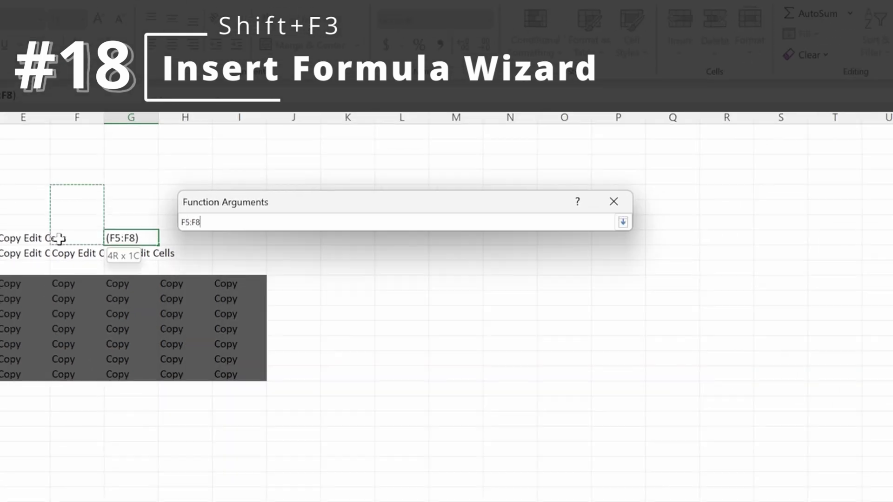
{"action": "left_click_drag", "start_coordinate": [28, 228], "coordinate": [94, 314]}
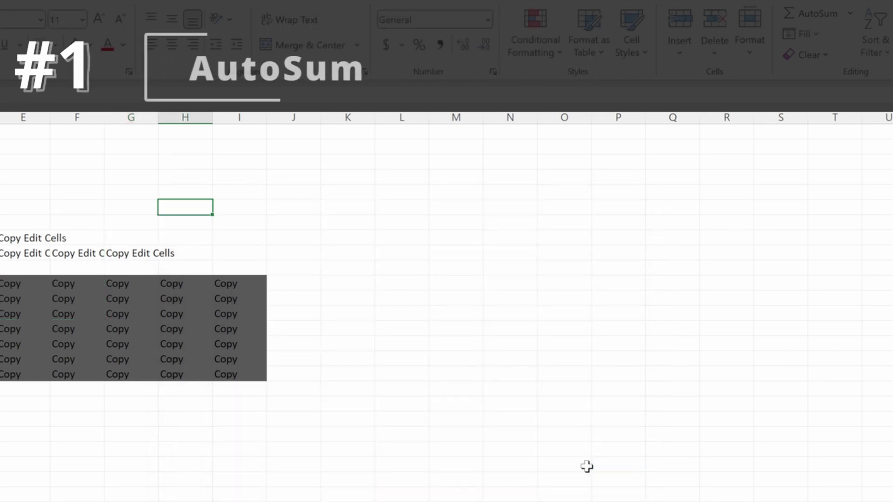
Step: Enter 20 in H6 and I6 and AutoSum them to 40 in J6
{"action": "type", "text": "20"}
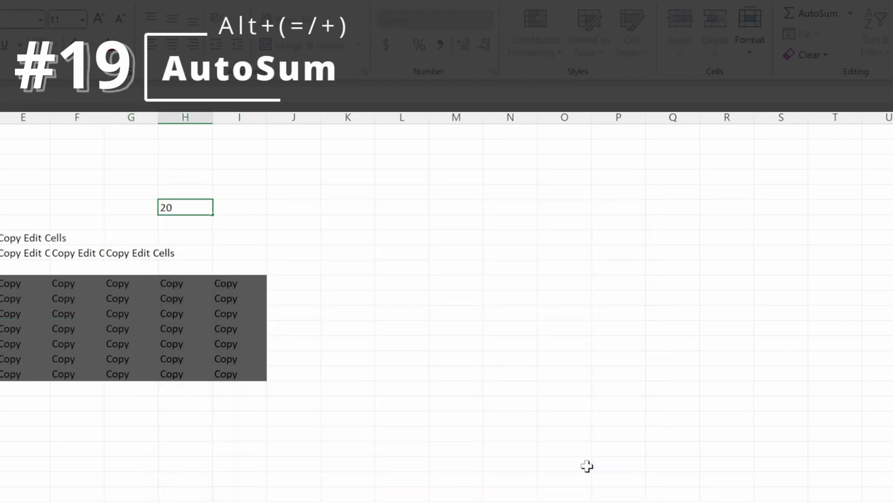
{"action": "key", "text": "Tab"}
{"action": "type", "text": "20"}
{"action": "key", "text": "Tab"}
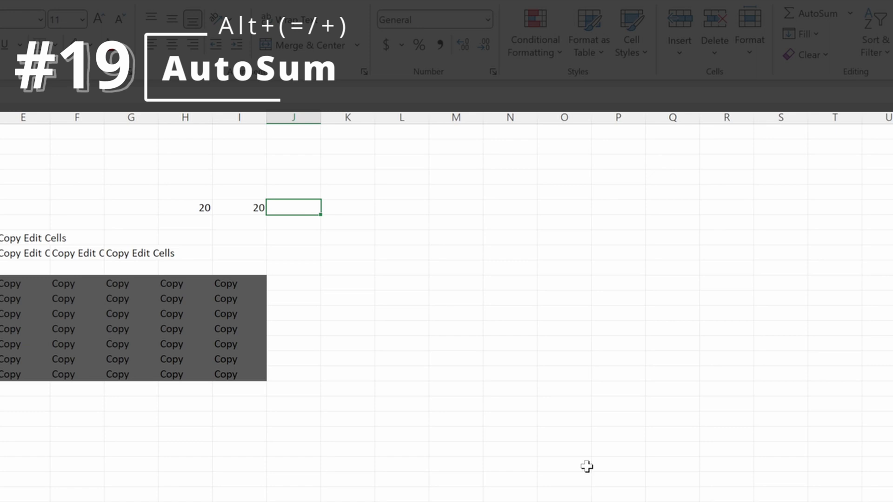
{"action": "key", "text": "alt+equal"}
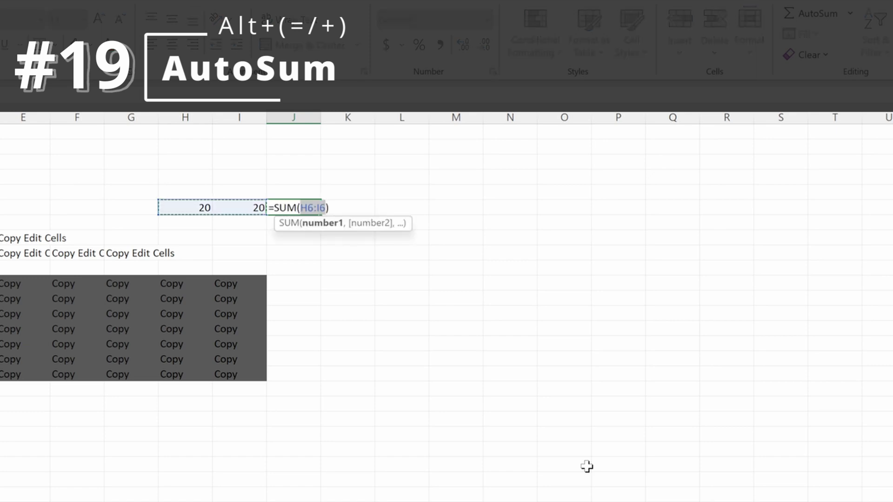
{"action": "key", "text": "Return"}
{"action": "key", "text": "Up"}
{"action": "key", "text": "Right"}
{"action": "key", "text": "Left"}
{"action": "key", "text": "Right"}
{"action": "key", "text": "Right"}
Step: Copy the two 20s, paste them transposed into L6:L7, and AutoSum them to 40 in L8
{"action": "key", "text": "alt+equal"}
{"action": "key", "text": "Escape"}
{"action": "key", "text": "Left"}
{"action": "key", "text": "shift+Left"}
{"action": "key", "text": "ctrl+c"}
{"action": "key", "text": "Right"}
{"action": "key", "text": "Right"}
{"action": "key", "text": "Right"}
{"action": "key", "text": "ctrl+alt+v"}
{"action": "key", "text": "e"}
{"action": "key", "text": "Return"}
{"action": "key", "text": "Down"}
{"action": "key", "text": "Down"}
{"action": "key", "text": "alt+equal"}
{"action": "key", "text": "Return"}
Step: Review the SUM formula in L8 and move back toward the 20s
{"action": "key", "text": "Up"}
{"action": "key", "text": "alt+equal"}
{"action": "key", "text": "shift+Return"}
{"action": "key", "text": "Down"}
{"action": "key", "text": "alt+equal"}
{"action": "key", "text": "Return"}
{"action": "key", "text": "Up"}
{"action": "key", "text": "Up"}
{"action": "key", "text": "Left"}
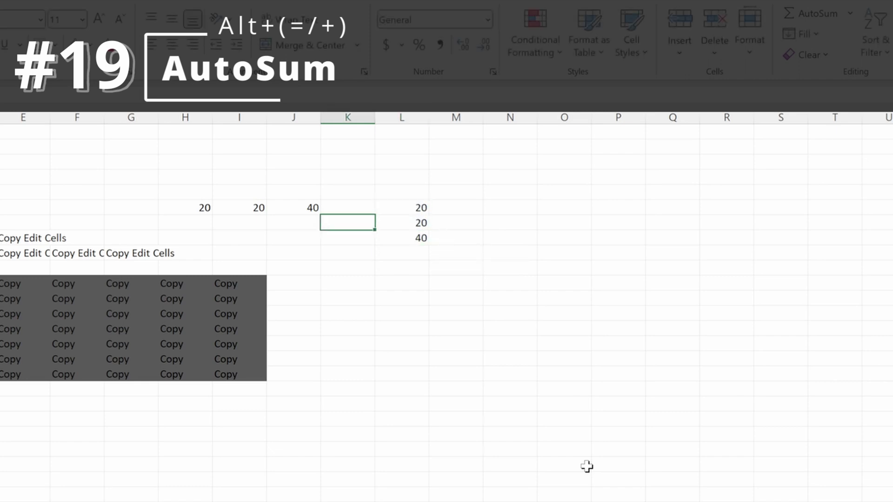
{"action": "key", "text": "Up"}
Step: Select H6:M11 and clear all its contents with Alt+H+E+A
{"action": "key", "text": "Left"}
{"action": "key", "text": "Left"}
{"action": "key", "text": "shift+Left"}
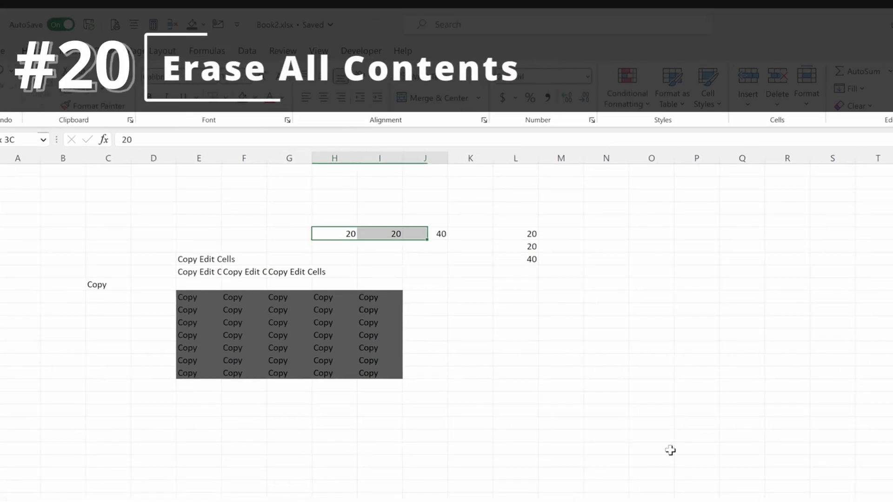
{"action": "key", "text": "shift+Down"}
{"action": "key", "text": "shift+Down"}
{"action": "key", "text": "shift+Down"}
{"action": "key", "text": "shift+Down"}
{"action": "key", "text": "shift+Down"}
{"action": "key", "text": "shift+Right"}
{"action": "key", "text": "shift+Right"}
{"action": "key", "text": "shift+Right"}
{"action": "key", "text": "shift+Right"}
{"action": "key", "text": "alt+h"}
{"action": "key", "text": "e"}
{"action": "key", "text": "a"}
Step: Select the entire worksheet with Ctrl+A and clear everything, leaving it blank
{"action": "key", "text": "Down"}
{"action": "key", "text": "Left"}
{"action": "key", "text": "Down"}
{"action": "key", "text": "Left"}
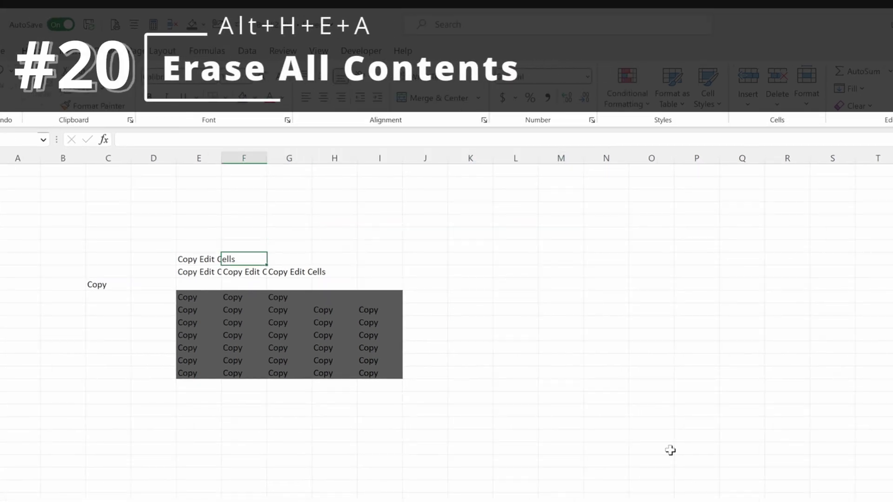
{"action": "key", "text": "ctrl+a"}
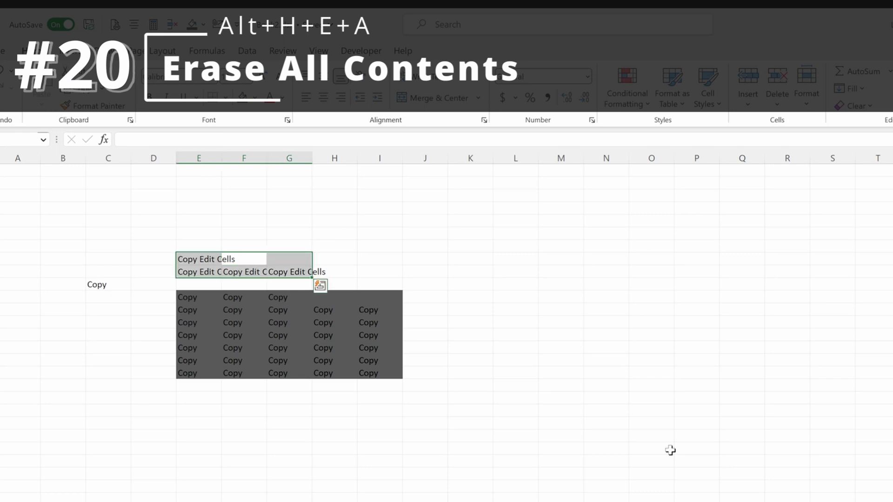
{"action": "key", "text": "ctrl+a"}
{"action": "key", "text": "alt+h"}
{"action": "key", "text": "e"}
{"action": "key", "text": "a"}
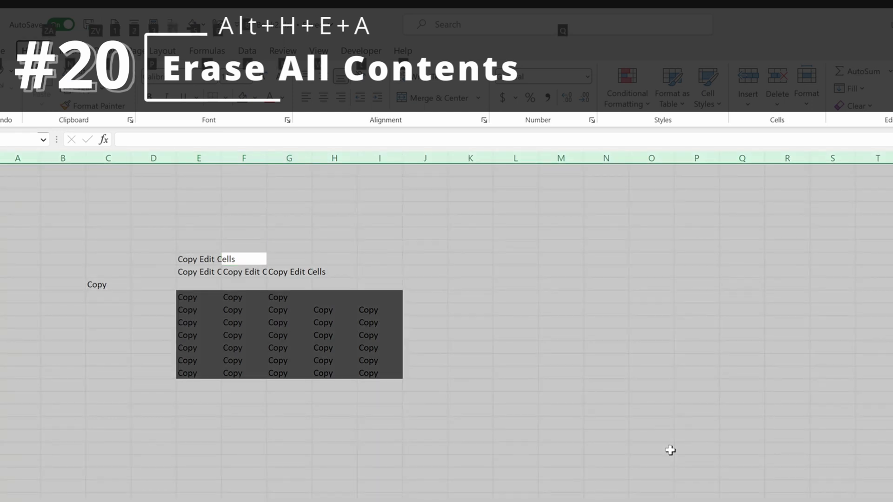
{"action": "key", "text": "Up"}
{"action": "key", "text": "Left"}
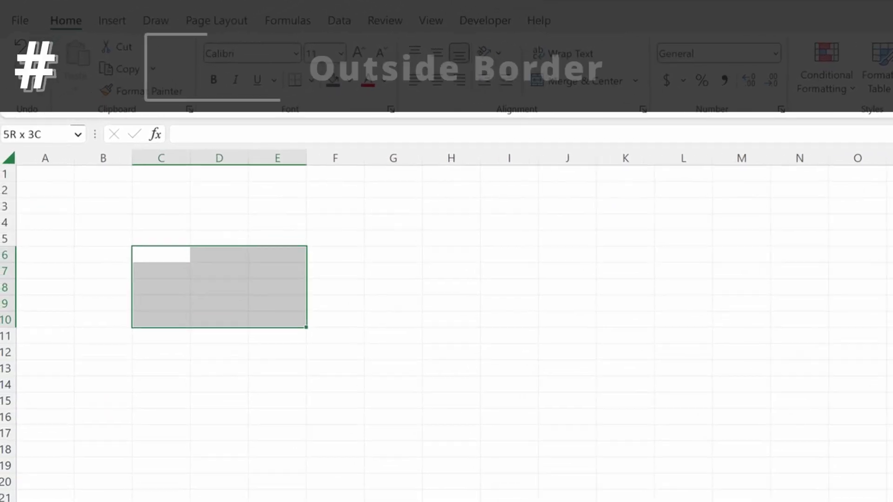
Step: Put outside borders around C6:E10 and D7:D9 with Ctrl+Shift+7
{"action": "key", "text": "ctrl+shift+7"}
{"action": "left_click", "coordinate": [283, 272]}
{"action": "key", "text": "Left"}
{"action": "key", "text": "Left"}
{"action": "key", "text": "Right"}
{"action": "key", "text": "shift+Down"}
{"action": "key", "text": "shift+Down"}
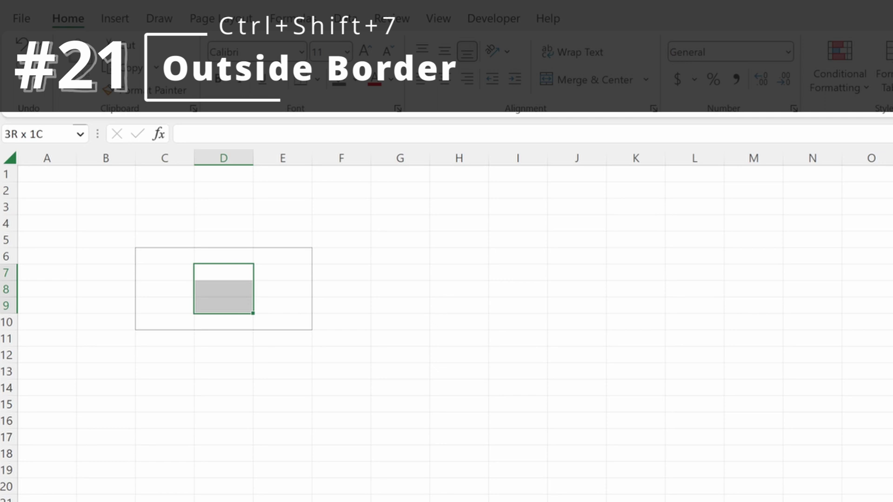
{"action": "key", "text": "ctrl+shift+7"}
Step: Add outside borders around G7:I9 and G9:H11
{"action": "key", "text": "Right"}
{"action": "key", "text": "Right"}
{"action": "key", "text": "Right"}
{"action": "key", "text": "shift+Right"}
{"action": "key", "text": "shift+Right"}
{"action": "key", "text": "shift+Down"}
{"action": "key", "text": "shift+Down"}
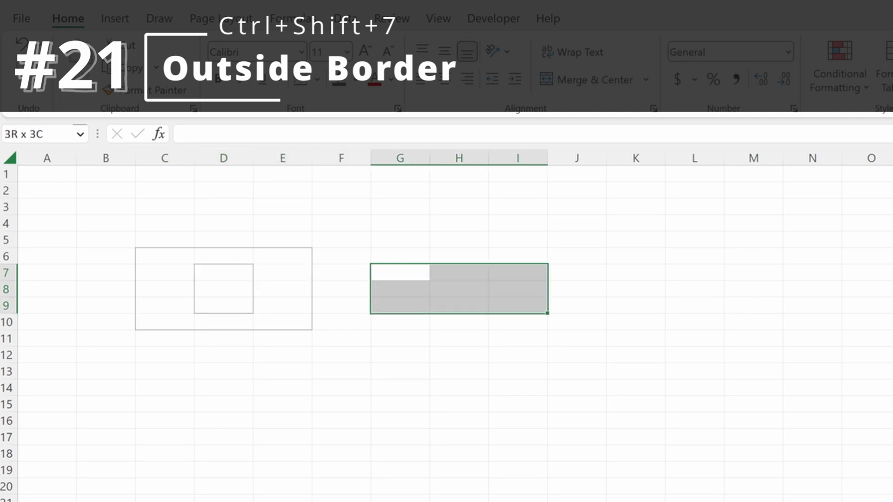
{"action": "key", "text": "ctrl+shift+7"}
{"action": "key", "text": "Right"}
{"action": "key", "text": "Down"}
Step: Strip all borders from B5:J11 with Ctrl+Shift+-, then undo the removal
{"action": "key", "text": "Down"}
{"action": "key", "text": "Left"}
{"action": "key", "text": "shift+Down"}
{"action": "key", "text": "shift+Down"}
{"action": "key", "text": "shift+Right"}
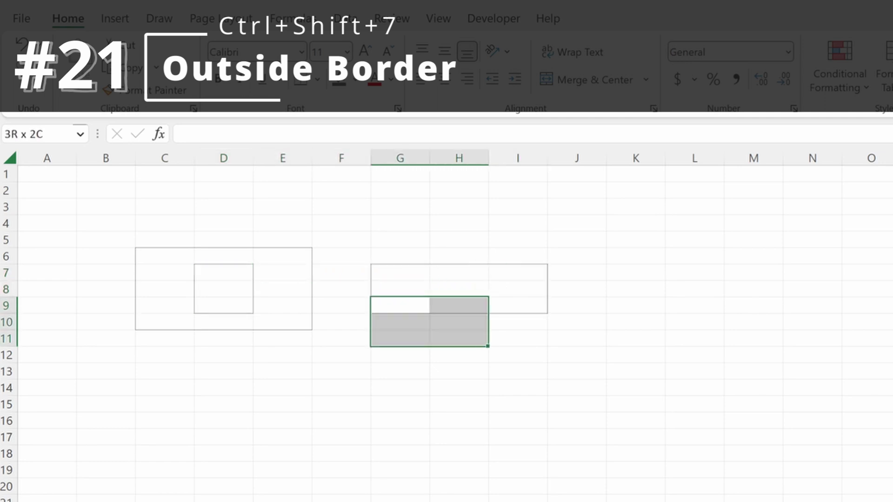
{"action": "key", "text": "ctrl+shift+7"}
{"action": "key", "text": "Right"}
{"action": "key", "text": "Right"}
{"action": "key", "text": "Down"}
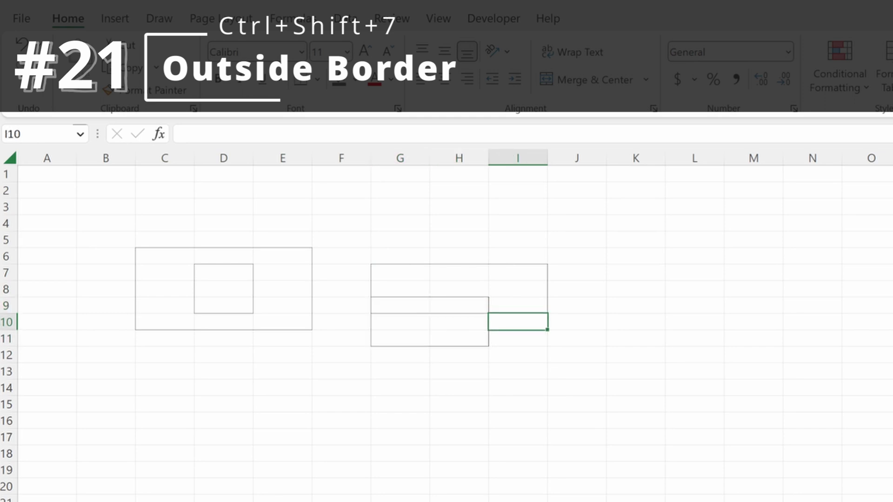
{"action": "key", "text": "shift+Down"}
{"action": "key", "text": "Down"}
{"action": "key", "text": "Right"}
{"action": "key", "text": "shift+Up"}
{"action": "key", "text": "shift+Left"}
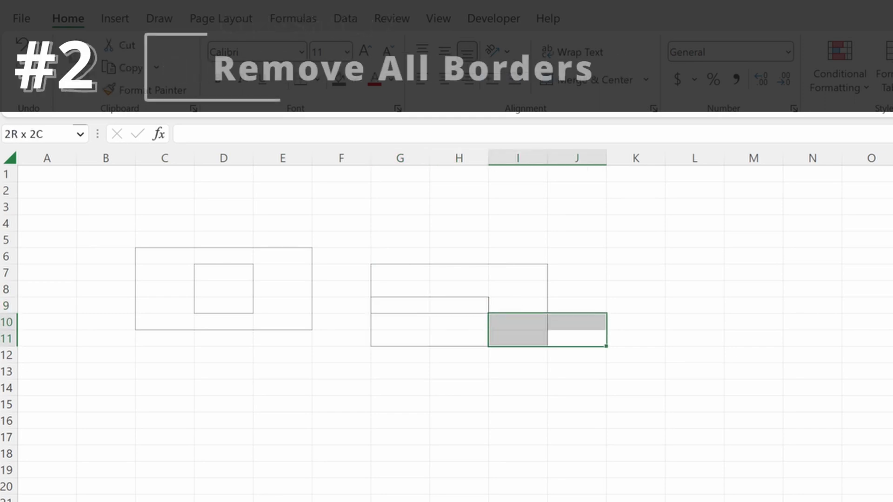
{"action": "key", "text": "shift+Left"}
{"action": "key", "text": "shift+Up"}
{"action": "key", "text": "shift+Left"}
{"action": "key", "text": "shift+Up"}
{"action": "key", "text": "shift+Left"}
{"action": "key", "text": "shift+Left"}
{"action": "key", "text": "shift+Up"}
{"action": "key", "text": "shift+Left"}
{"action": "key", "text": "shift+Left"}
{"action": "key", "text": "shift+Up"}
{"action": "key", "text": "shift+Left"}
{"action": "key", "text": "shift+Up"}
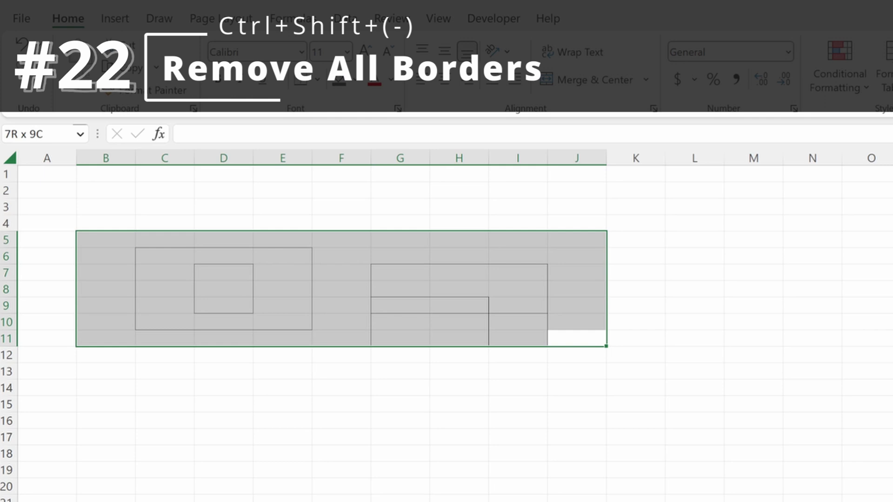
{"action": "key", "text": "ctrl+shift+minus"}
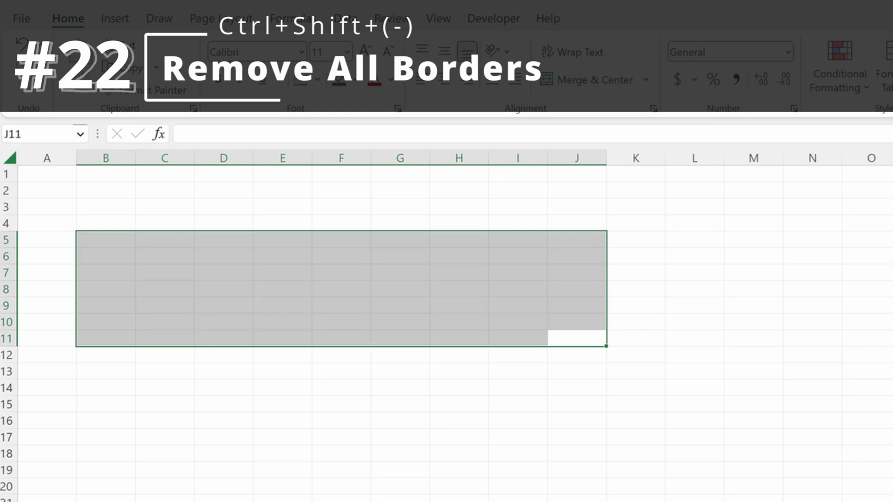
{"action": "key", "text": "Right"}
{"action": "key", "text": "ctrl+z"}
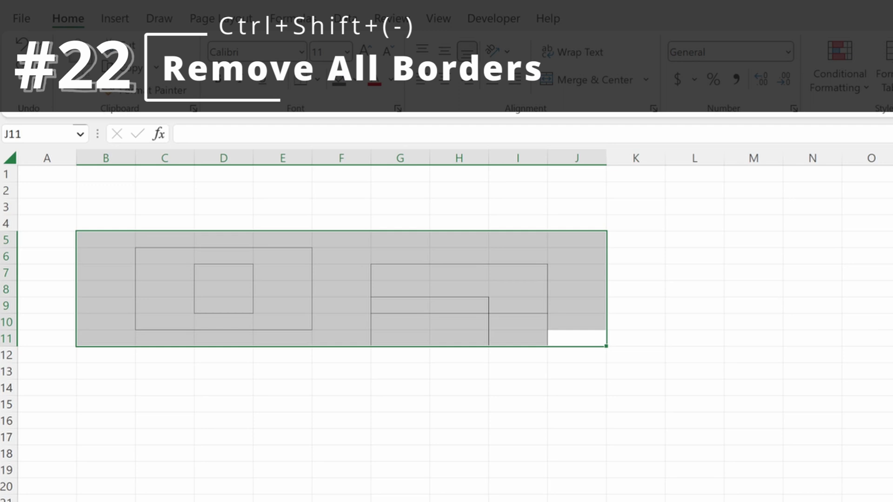
Step: Select the column ranges I6:I11, H7:H11 and G7:G11 in turn
{"action": "left_click", "coordinate": [577, 338]}
{"action": "key", "text": "Left"}
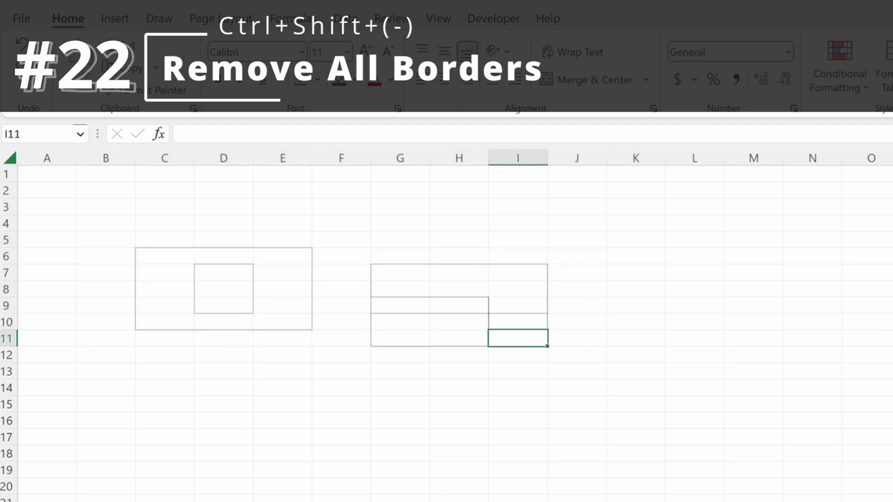
{"action": "key", "text": "shift+Up"}
{"action": "key", "text": "shift+Up"}
{"action": "key", "text": "shift+Up"}
{"action": "key", "text": "shift+Up"}
{"action": "key", "text": "shift+Up"}
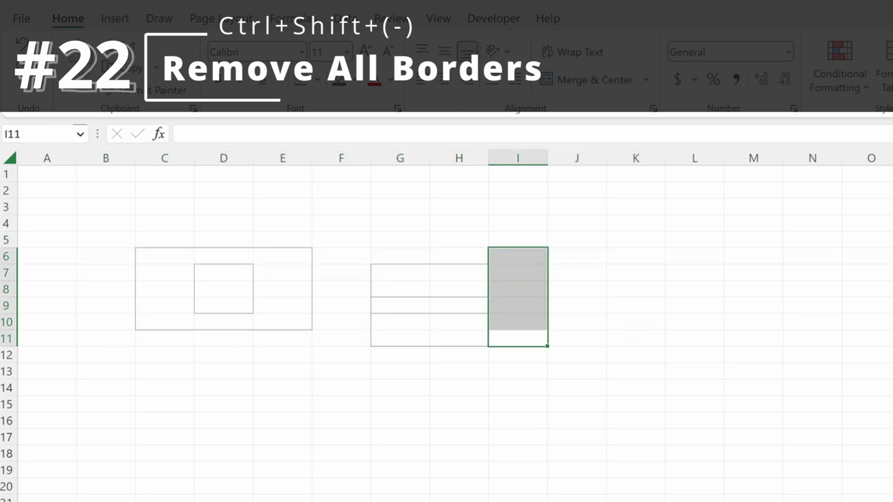
{"action": "key", "text": "Left"}
{"action": "key", "text": "shift+Up"}
{"action": "key", "text": "shift+Up"}
{"action": "key", "text": "shift+Up"}
{"action": "key", "text": "shift+Up"}
{"action": "key", "text": "Left"}
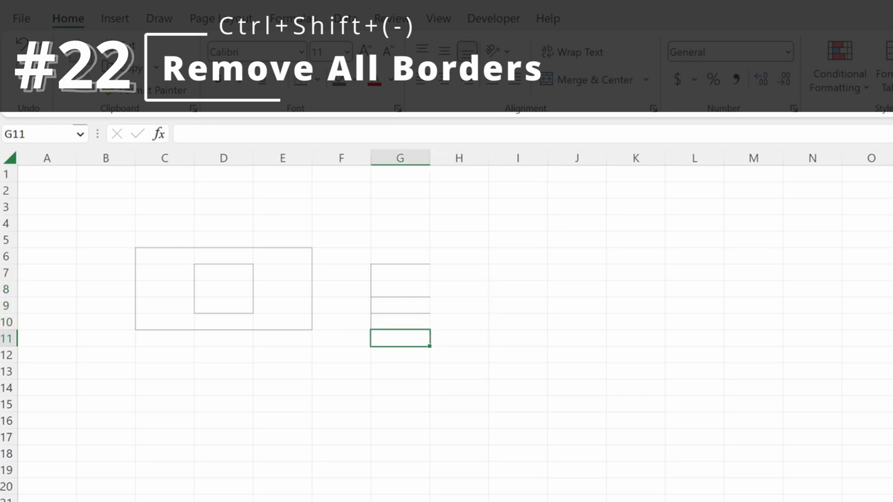
{"action": "key", "text": "shift+Up"}
{"action": "key", "text": "shift+Up"}
{"action": "key", "text": "shift+Up"}
{"action": "key", "text": "shift+Up"}
{"action": "key", "text": "Left"}
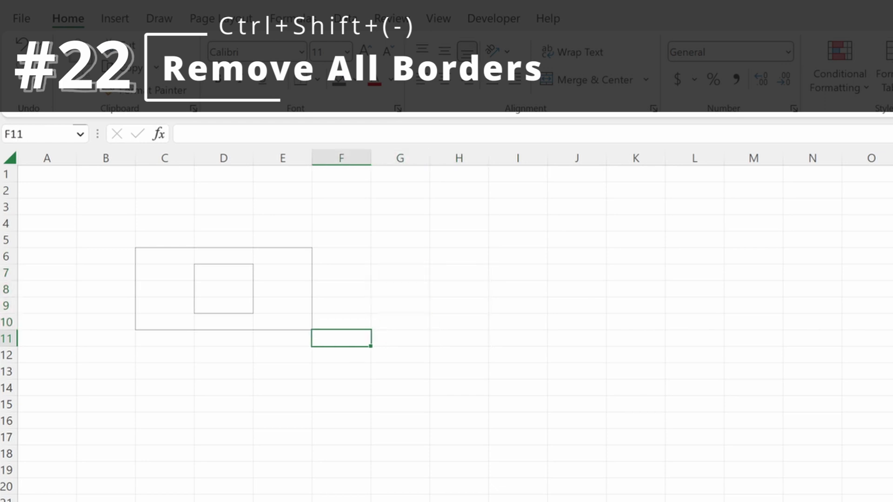
Step: Select B5:F11 and remove all its borders with Ctrl+Shift+-
{"action": "key", "text": "shift+Left"}
{"action": "key", "text": "shift+Up"}
{"action": "key", "text": "shift+Left"}
{"action": "key", "text": "shift+Up"}
{"action": "key", "text": "shift+Left"}
{"action": "key", "text": "shift+Up"}
{"action": "key", "text": "shift+Left"}
{"action": "key", "text": "shift+Up"}
{"action": "key", "text": "shift+Up"}
{"action": "key", "text": "shift+Up"}
{"action": "key", "text": "ctrl+shift+minus"}
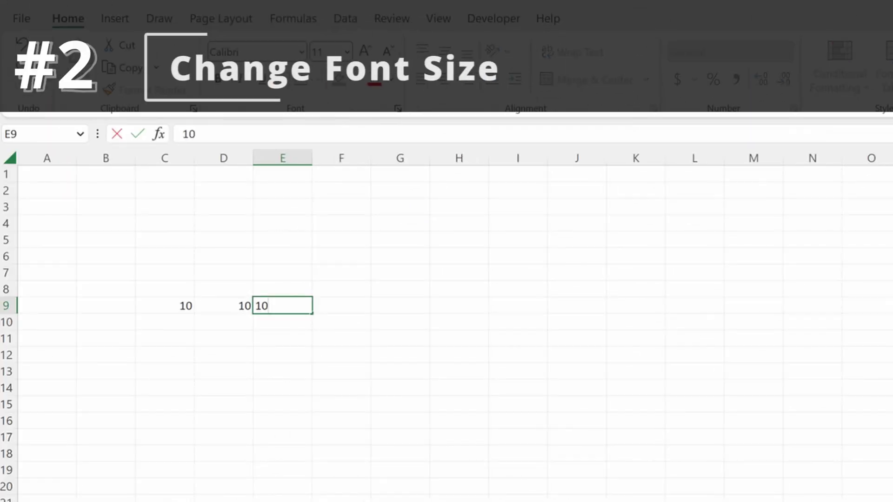
Step: Commit 10 in E9, select C9:E9, and set the font size to 12, then 30
{"action": "key", "text": "ctrl+Return"}
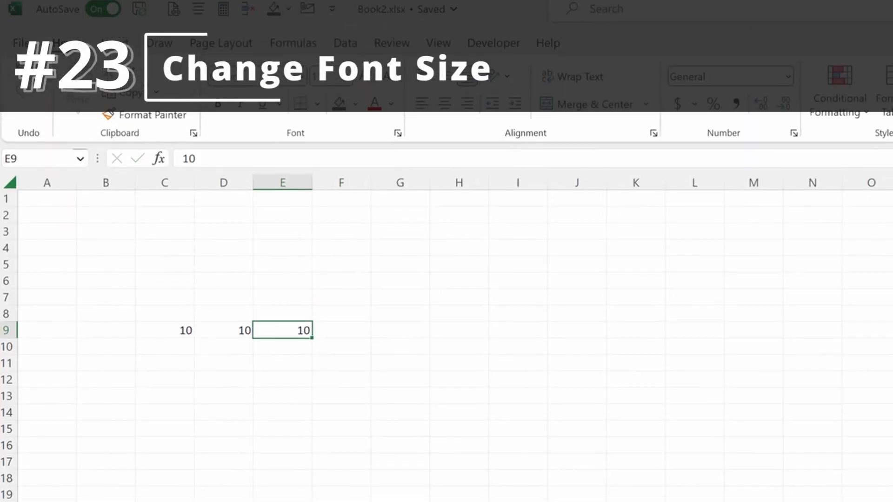
{"action": "key", "text": "Left"}
{"action": "key", "text": "Left"}
{"action": "key", "text": "shift+Right"}
{"action": "key", "text": "shift+Right"}
{"action": "key", "text": "alt"}
{"action": "key", "text": "h"}
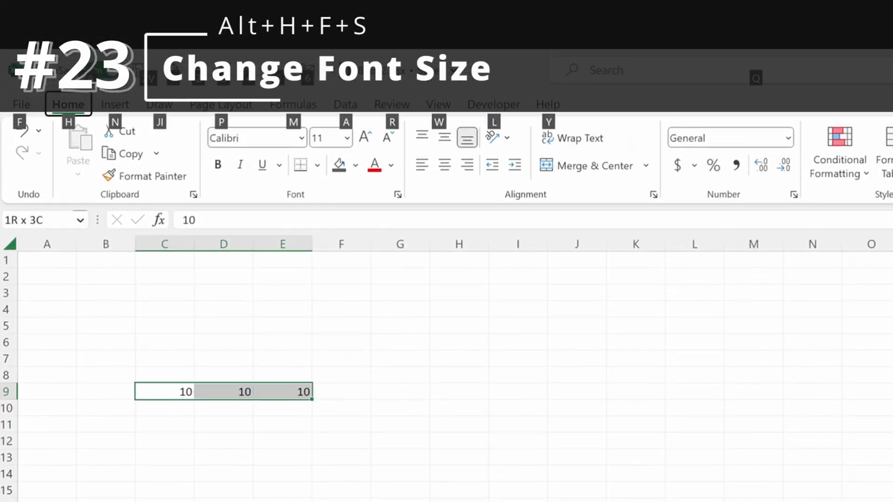
{"action": "key", "text": "f"}
{"action": "key", "text": "s"}
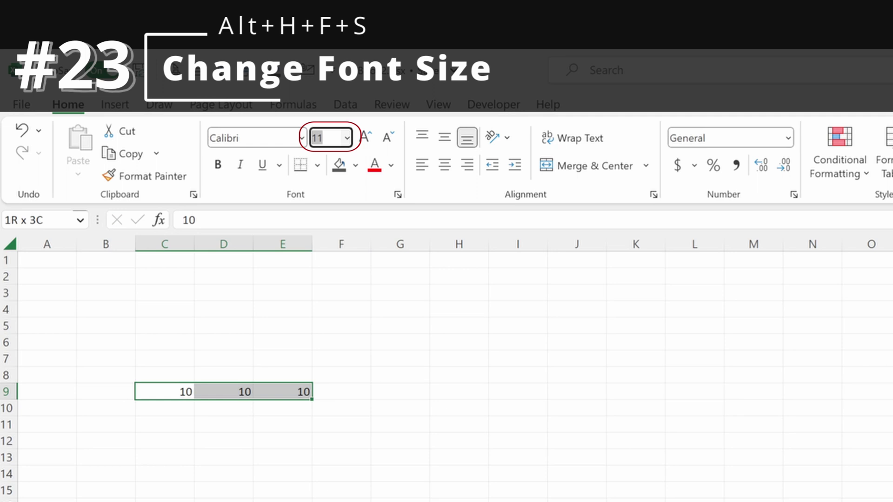
{"action": "type", "text": "12"}
{"action": "key", "text": "Return"}
{"action": "key", "text": "alt"}
{"action": "type", "text": "hfs"}
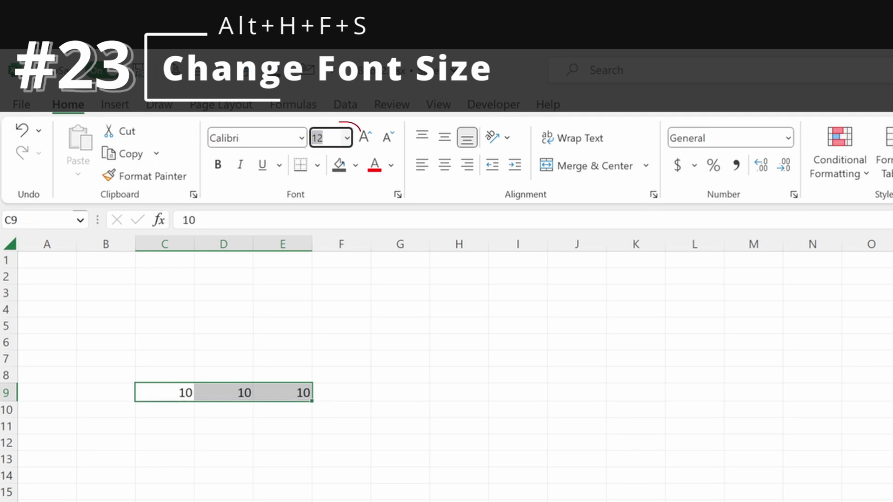
{"action": "type", "text": "3"}
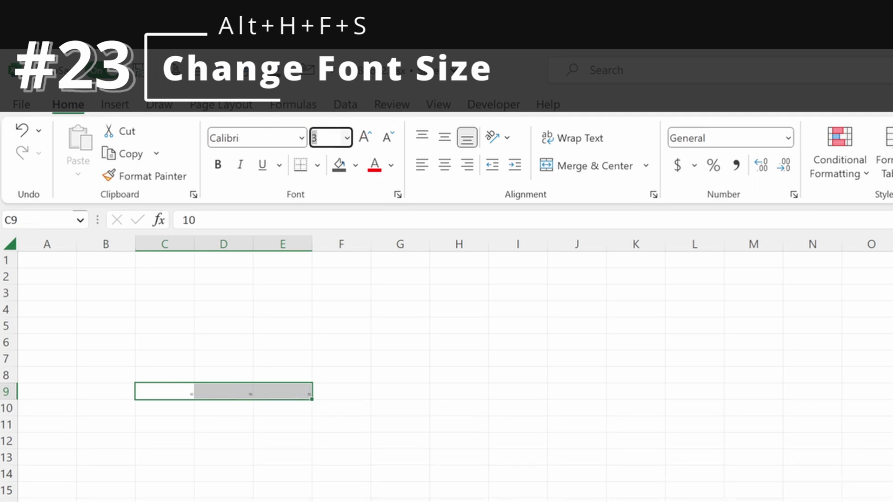
{"action": "type", "text": "0"}
{"action": "key", "text": "Return"}
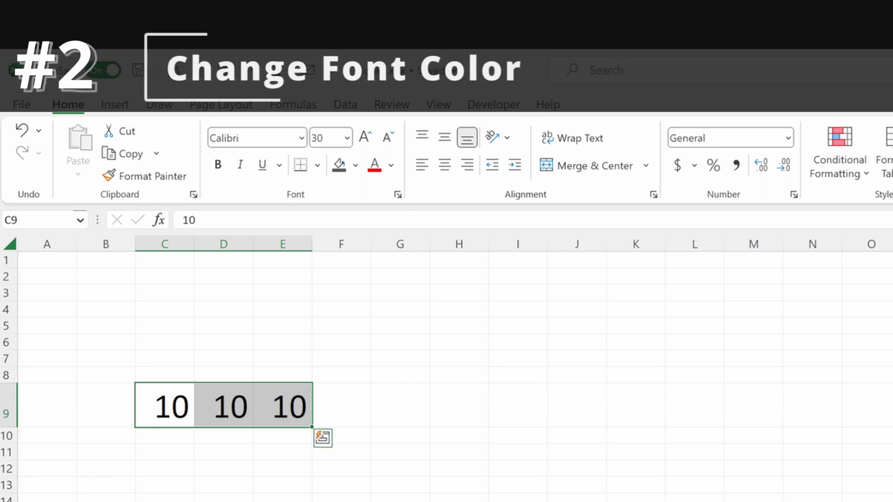
Step: Give the numbers in C9:E9 a blue font colour
{"action": "key", "text": "alt"}
{"action": "key", "text": "h"}
{"action": "key", "text": "f"}
{"action": "key", "text": "c"}
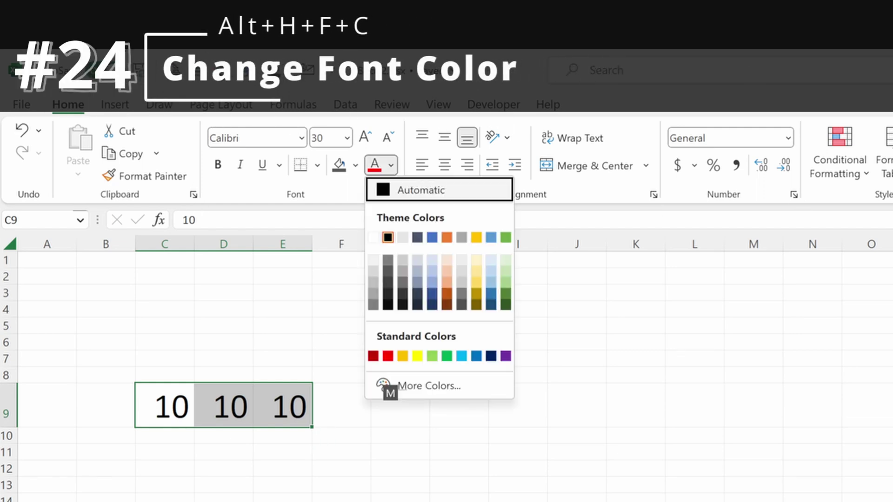
{"action": "key", "text": "Right"}
{"action": "key", "text": "Right"}
{"action": "key", "text": "Right"}
{"action": "key", "text": "Return"}
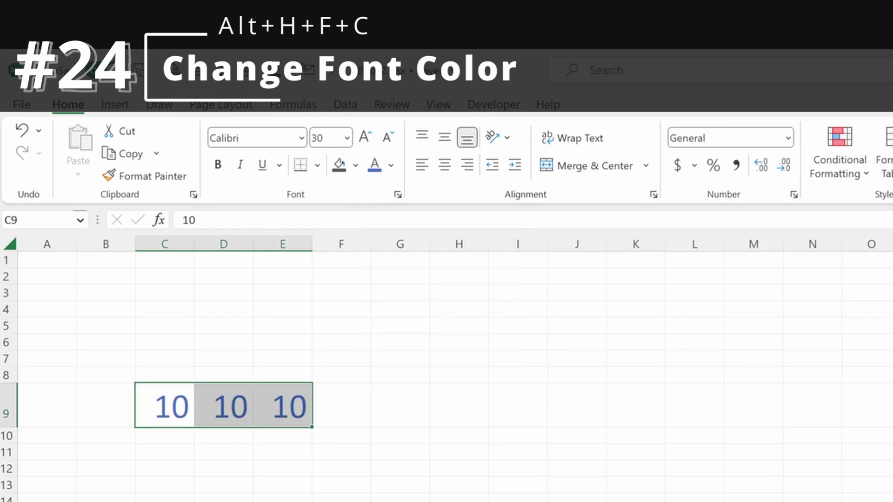
Step: Change the font colour of C9:E9 to light orange
{"action": "key", "text": "alt"}
{"action": "key", "text": "h"}
{"action": "key", "text": "f"}
{"action": "key", "text": "c"}
{"action": "key", "text": "Down"}
{"action": "key", "text": "Right"}
{"action": "key", "text": "Right"}
{"action": "key", "text": "Right"}
{"action": "key", "text": "Down"}
{"action": "key", "text": "Right"}
{"action": "key", "text": "Right"}
{"action": "key", "text": "Down"}
{"action": "key", "text": "Return"}
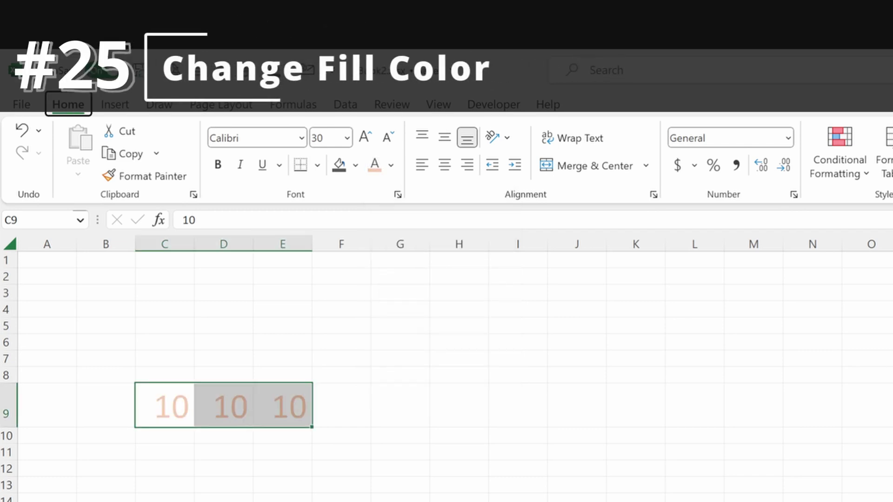
Step: Fill C9:E9 with grey, then switch the fill to yellow and check D9
{"action": "key", "text": "alt"}
{"action": "key", "text": "h"}
{"action": "key", "text": "h"}
{"action": "key", "text": "Down"}
{"action": "key", "text": "Down"}
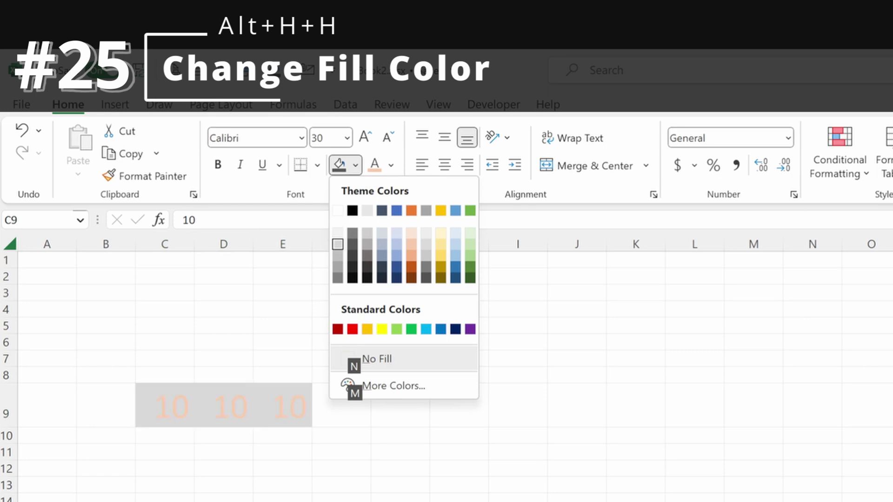
{"action": "key", "text": "Return"}
{"action": "key", "text": "alt"}
{"action": "key", "text": "h"}
{"action": "key", "text": "h"}
{"action": "key", "text": "Down"}
{"action": "key", "text": "Right"}
{"action": "key", "text": "Right"}
{"action": "key", "text": "Right"}
{"action": "key", "text": "Right"}
{"action": "key", "text": "Right"}
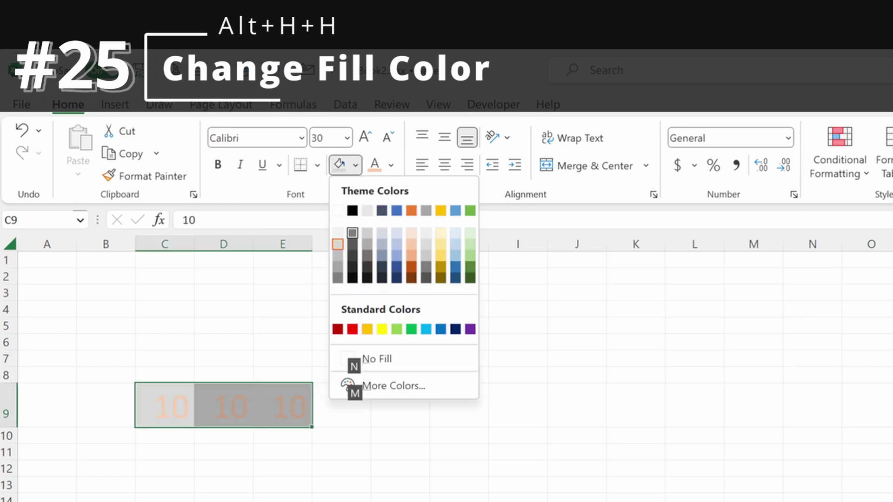
{"action": "key", "text": "Right"}
{"action": "key", "text": "Right"}
{"action": "key", "text": "Down"}
{"action": "key", "text": "Down"}
{"action": "key", "text": "Return"}
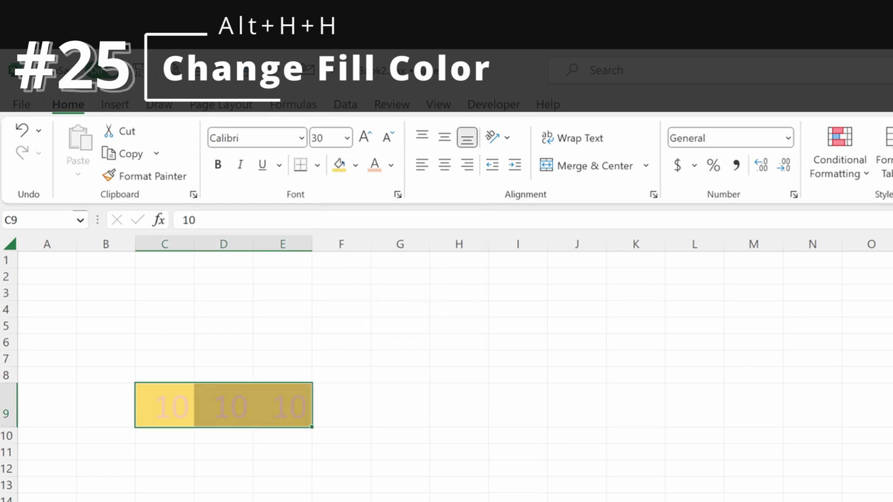
{"action": "left_click", "coordinate": [165, 435]}
{"action": "left_click", "coordinate": [224, 405]}
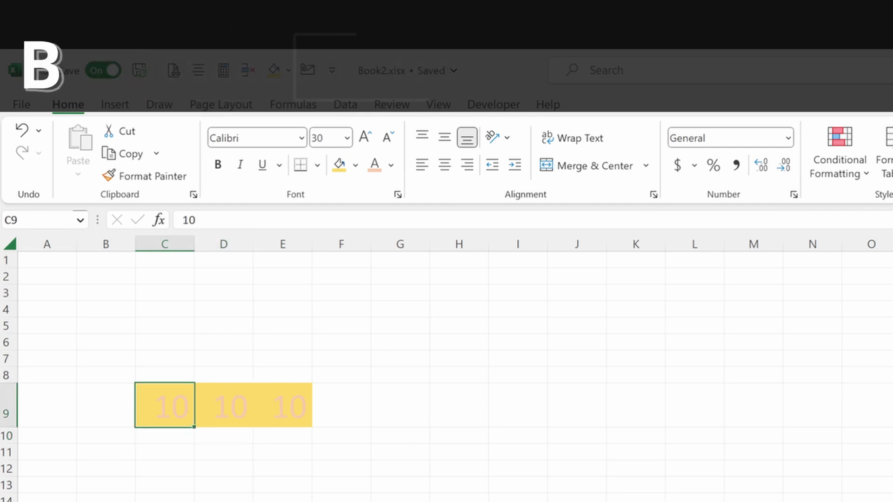
Step: Clear all formatting from C9:E9 and apply Number format
{"action": "key", "text": "shift+Right"}
{"action": "key", "text": "shift+Right"}
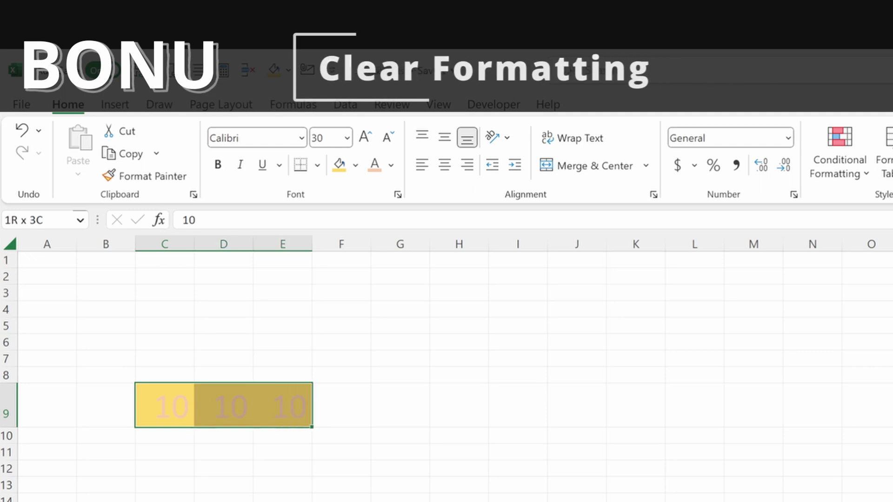
{"action": "key", "text": "alt"}
{"action": "key", "text": "h"}
{"action": "key", "text": "e"}
{"action": "key", "text": "f"}
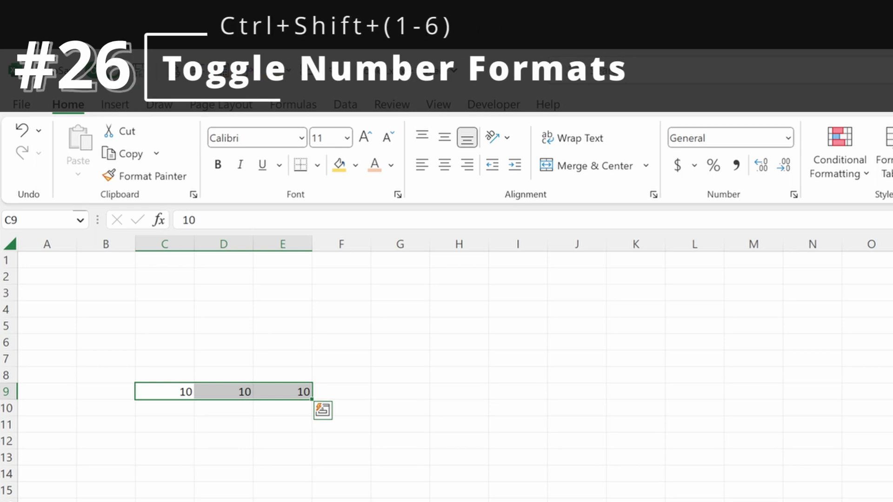
{"action": "key", "text": "shift+Left"}
{"action": "key", "text": "shift+Left"}
{"action": "key", "text": "shift+Right"}
{"action": "key", "text": "shift+Right"}
{"action": "key", "text": "ctrl+shift+1"}
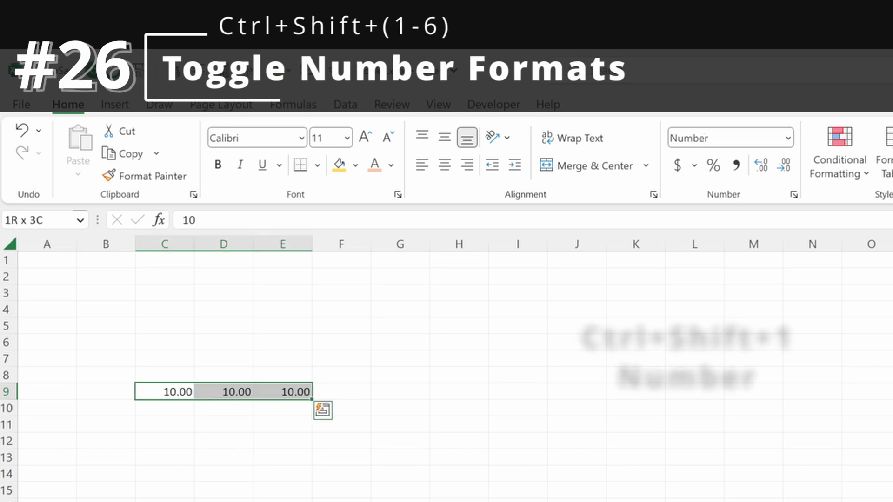
Step: Change C9 to 1000 and fill it right into D9 and E9
{"action": "key", "text": "Right"}
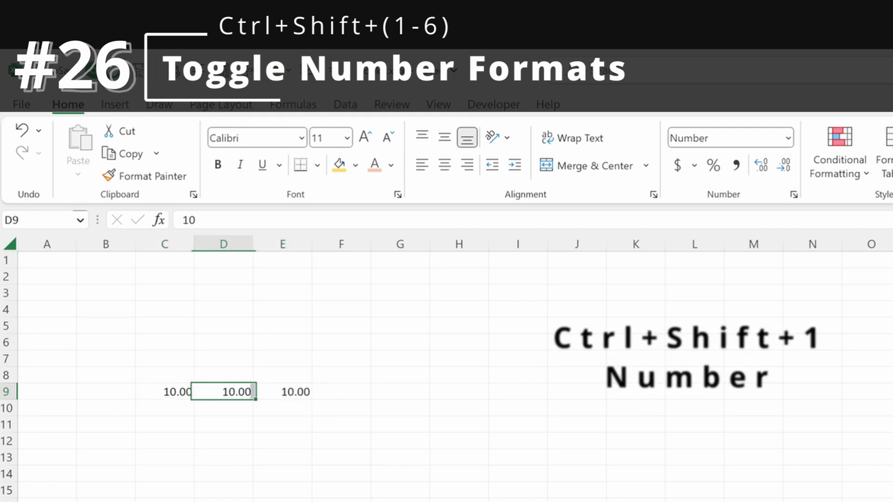
{"action": "key", "text": "Left"}
{"action": "key", "text": "F2"}
{"action": "type", "text": "00"}
{"action": "key", "text": "Return"}
{"action": "key", "text": "Up"}
{"action": "key", "text": "shift+Right"}
{"action": "key", "text": "shift+Right"}
{"action": "key", "text": "ctrl+r"}
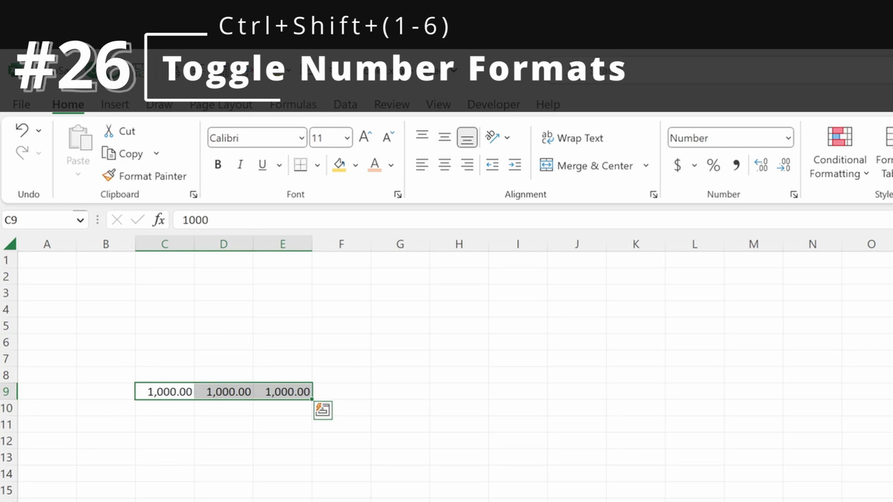
Step: Cycle C9:E9 through date, currency, percent, scientific and number formats, ending on time format
{"action": "key", "text": "ctrl+shift+3"}
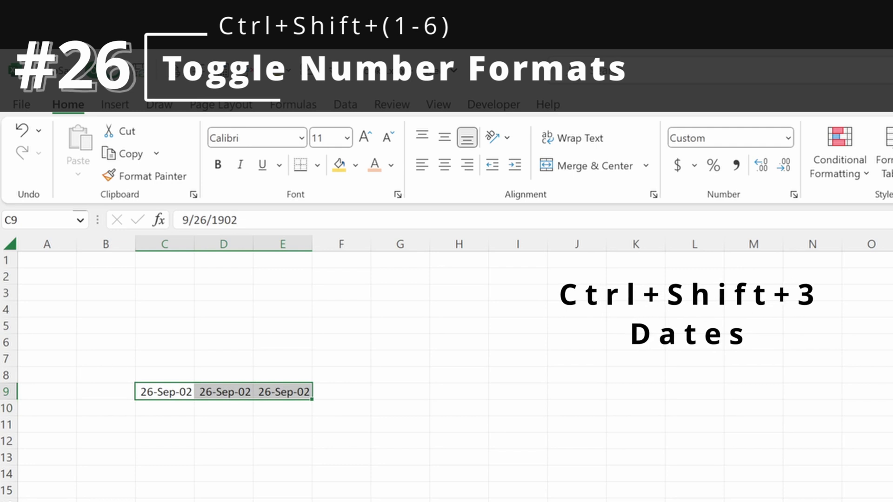
{"action": "key", "text": "ctrl+shift+4"}
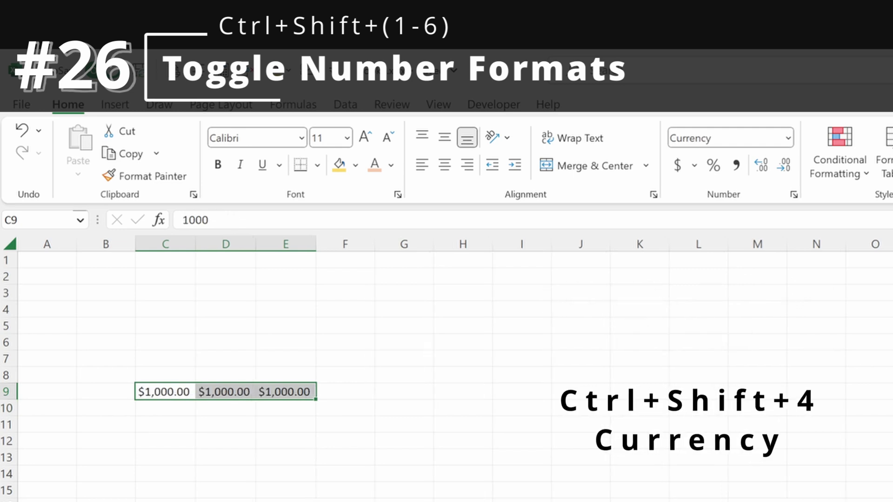
{"action": "key", "text": "ctrl+shift+5"}
{"action": "key", "text": "ctrl+shift+6"}
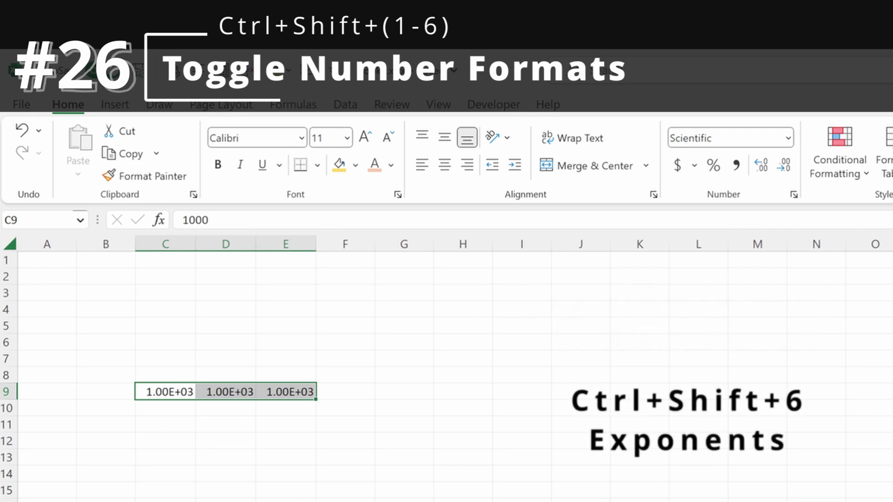
{"action": "key", "text": "ctrl+shift+1"}
{"action": "key", "text": "ctrl+shift+4"}
{"action": "key", "text": "ctrl+shift+5"}
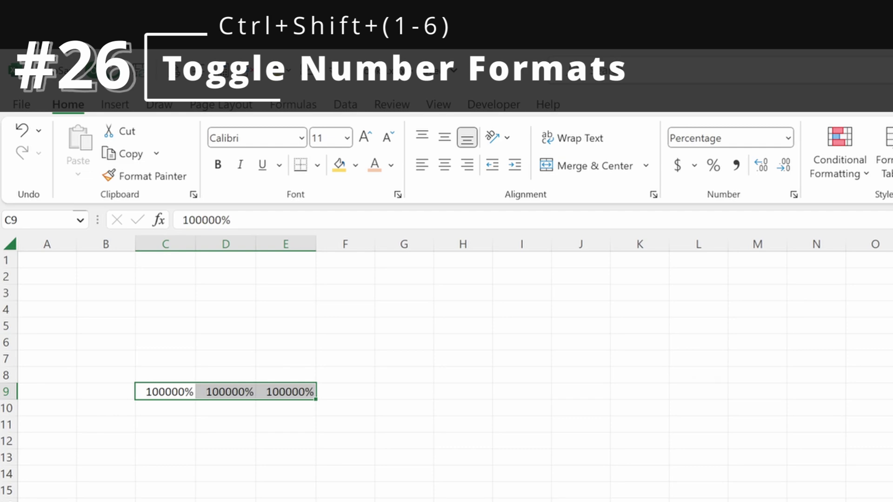
{"action": "key", "text": "ctrl+shift+2"}
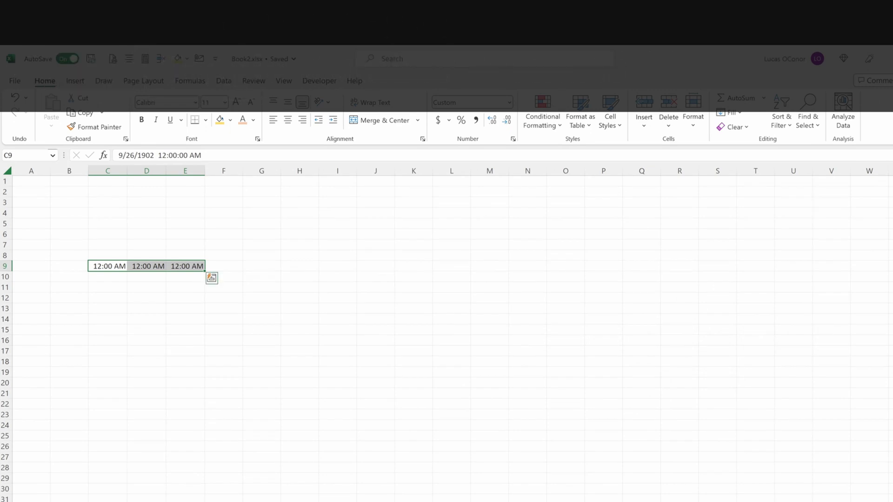
{"action": "key", "text": "ctrl+1"}
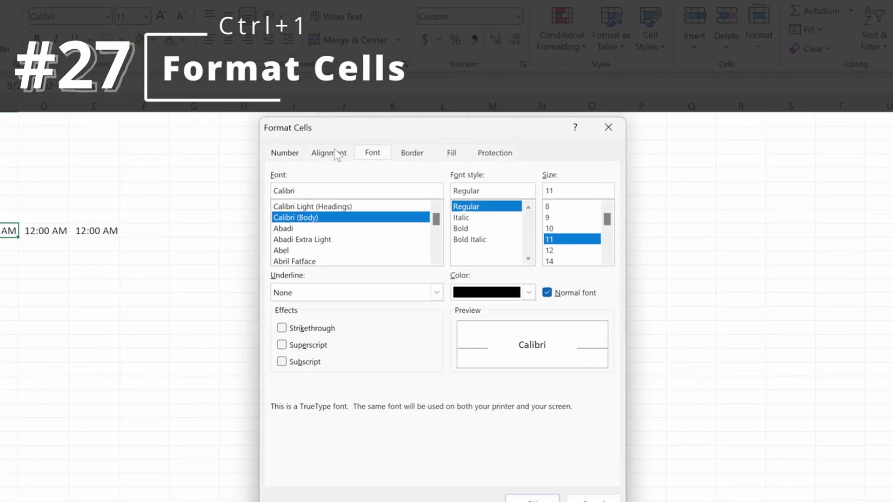
{"action": "left_click", "coordinate": [329, 153]}
{"action": "left_click", "coordinate": [300, 153]}
{"action": "left_click", "coordinate": [325, 155]}
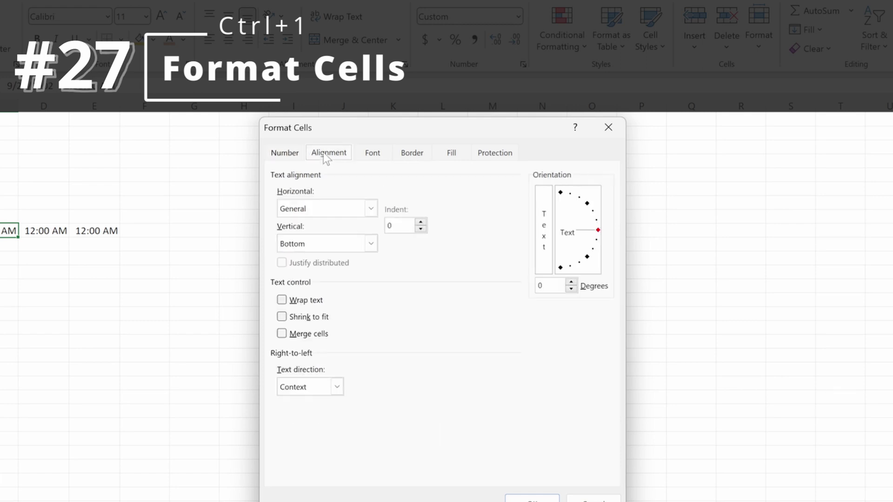
{"action": "left_click", "coordinate": [294, 153]}
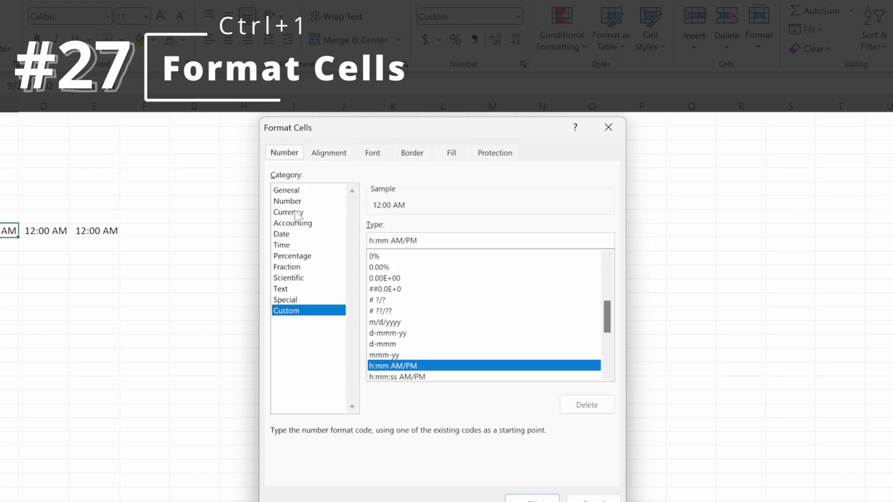
{"action": "left_click", "coordinate": [332, 155]}
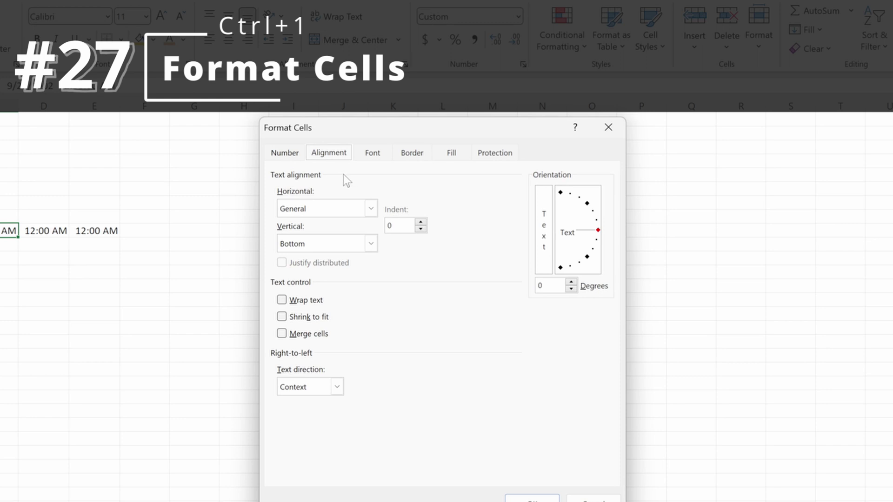
{"action": "left_click", "coordinate": [363, 209]}
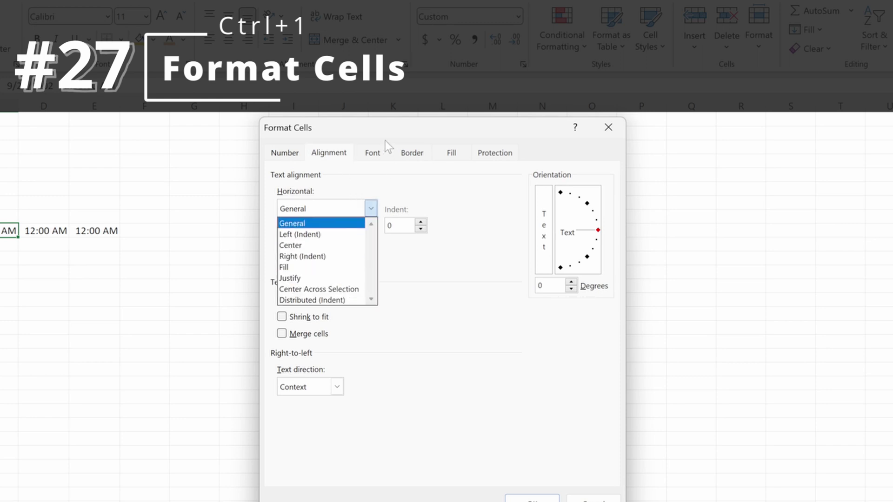
{"action": "left_click", "coordinate": [382, 153]}
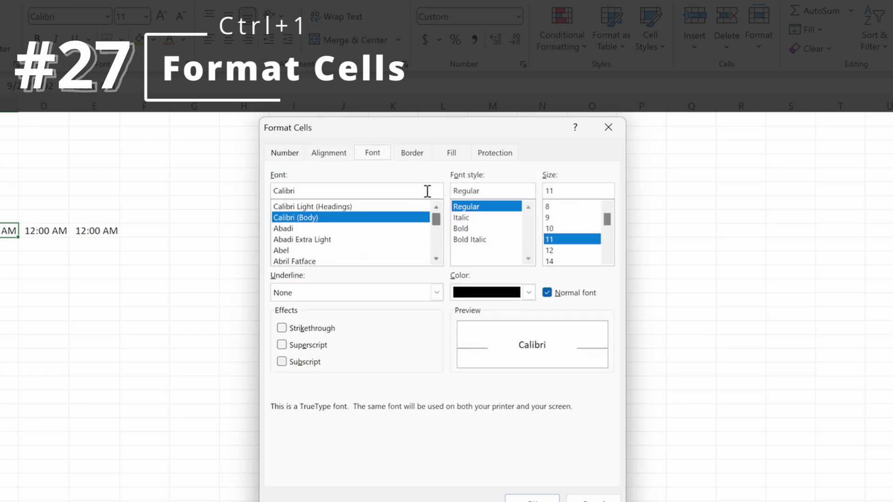
{"action": "left_click", "coordinate": [411, 154]}
{"action": "left_click", "coordinate": [310, 235]}
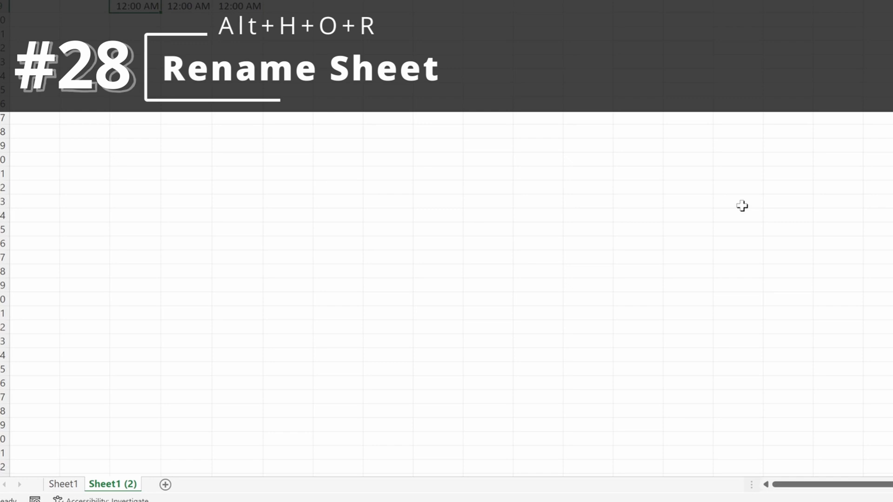
Step: Rename the second sheet to 'Rename Sheet'
{"action": "key", "text": "alt+h"}
{"action": "type", "text": "orRename Sheet"}
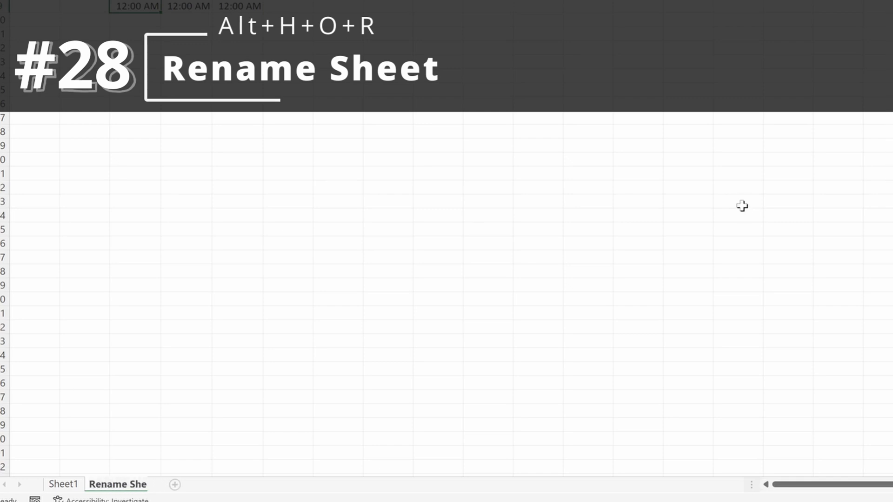
{"action": "key", "text": "Return"}
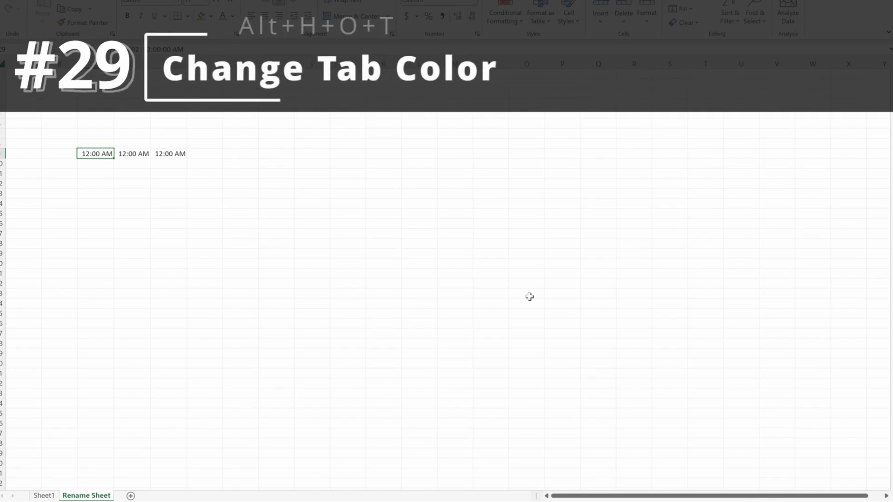
Step: Give the Rename Sheet tab an orange colour
{"action": "key", "text": "alt+h"}
{"action": "key", "text": "o"}
{"action": "key", "text": "t"}
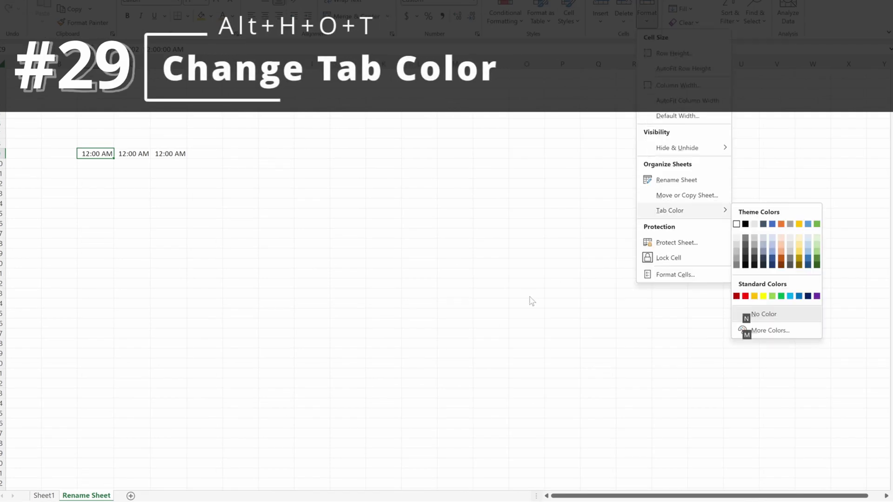
{"action": "key", "text": "Escape"}
{"action": "key", "text": "Escape"}
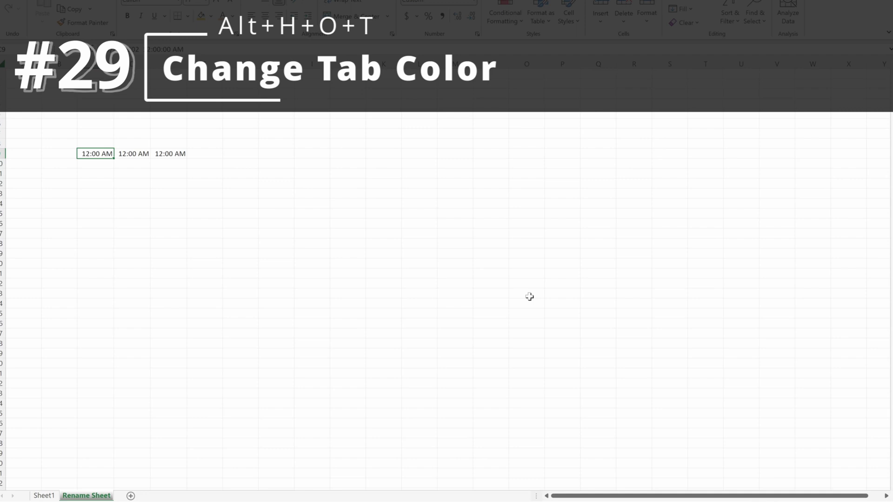
{"action": "key", "text": "alt+h"}
{"action": "key", "text": "o"}
{"action": "key", "text": "t"}
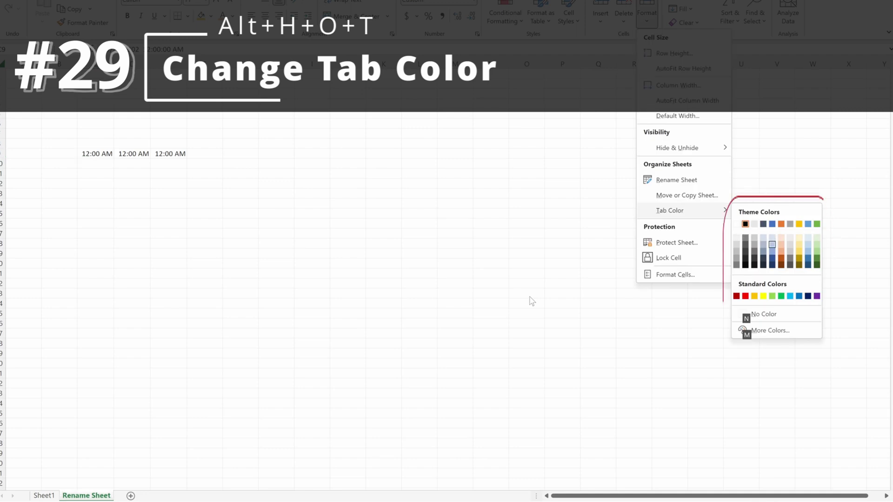
{"action": "key", "text": "Right"}
{"action": "key", "text": "Down"}
{"action": "key", "text": "Return"}
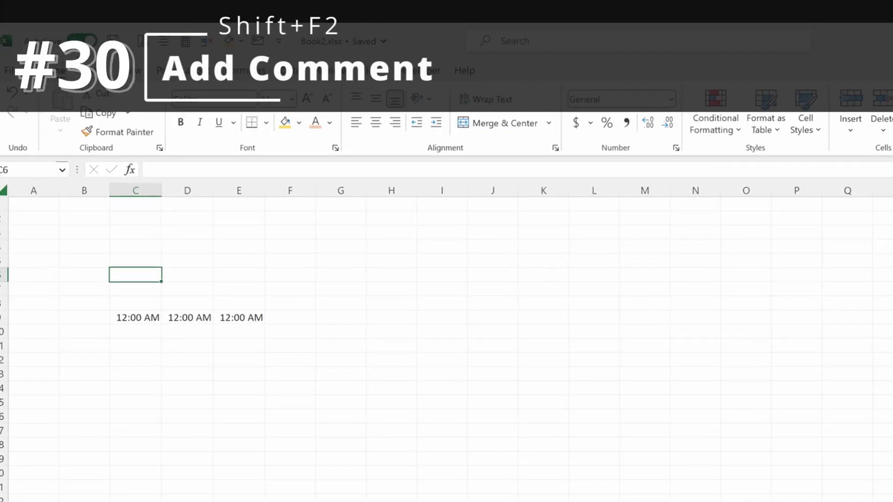
Step: Add a comment reading 'Comment' to C6, then insert another comment at G10
{"action": "key", "text": "shift+F2"}
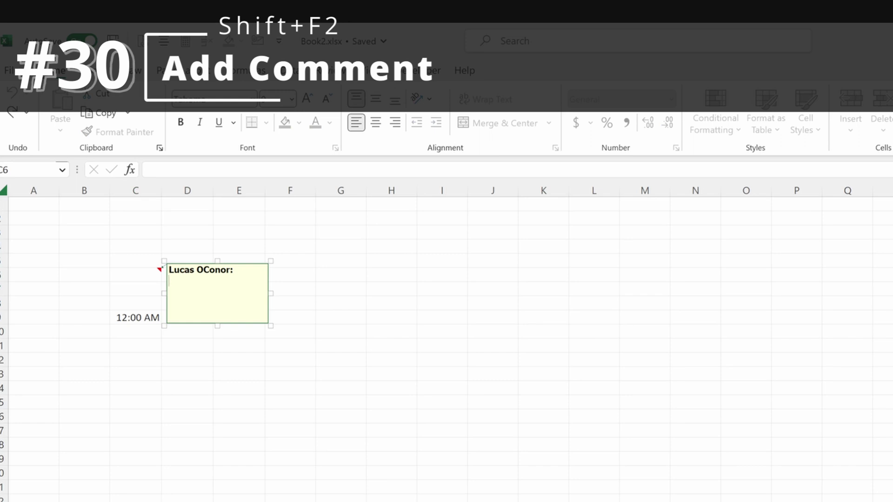
{"action": "type", "text": "Comment"}
{"action": "key", "text": "Escape"}
{"action": "key", "text": "Right"}
{"action": "key", "text": "Down"}
{"action": "key", "text": "Right"}
{"action": "key", "text": "Right"}
{"action": "key", "text": "Down"}
{"action": "key", "text": "Down"}
{"action": "key", "text": "Right"}
{"action": "key", "text": "Down"}
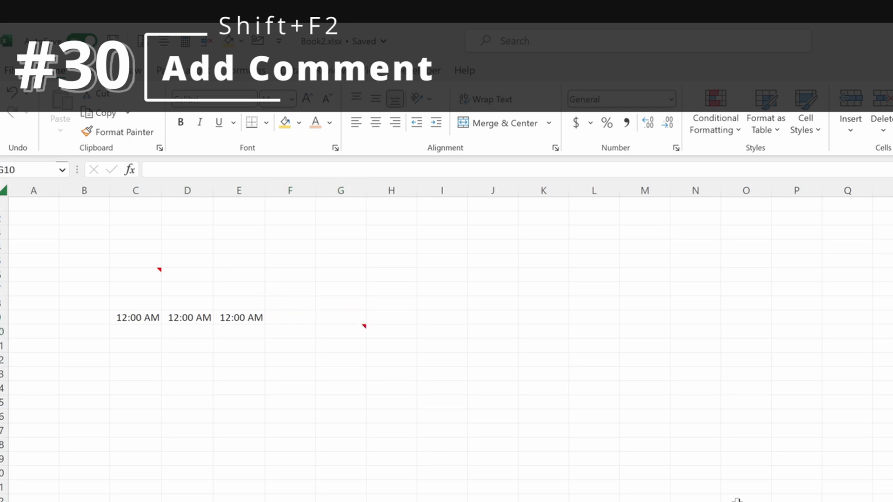
{"action": "key", "text": "shift+F2"}
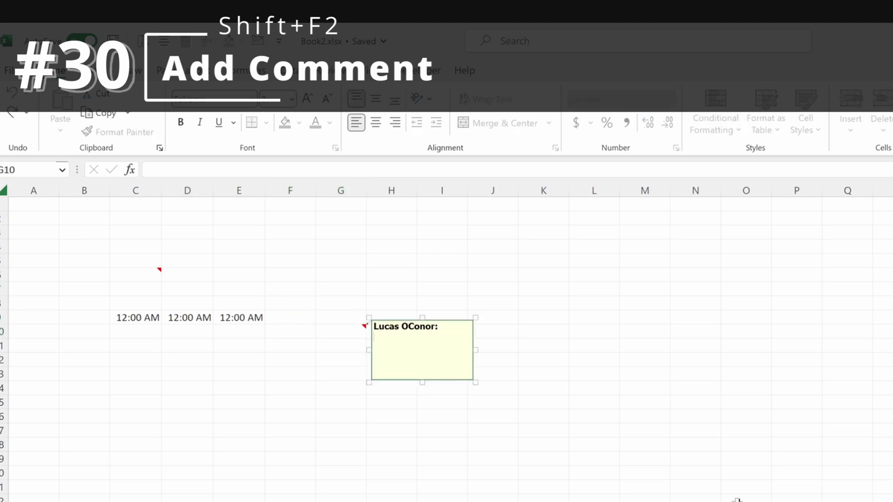
{"action": "key", "text": "Escape"}
Step: Select the whole sheet and delete its 12:00 AM values and comments
{"action": "key", "text": "ctrl+a"}
{"action": "key", "text": "Delete"}
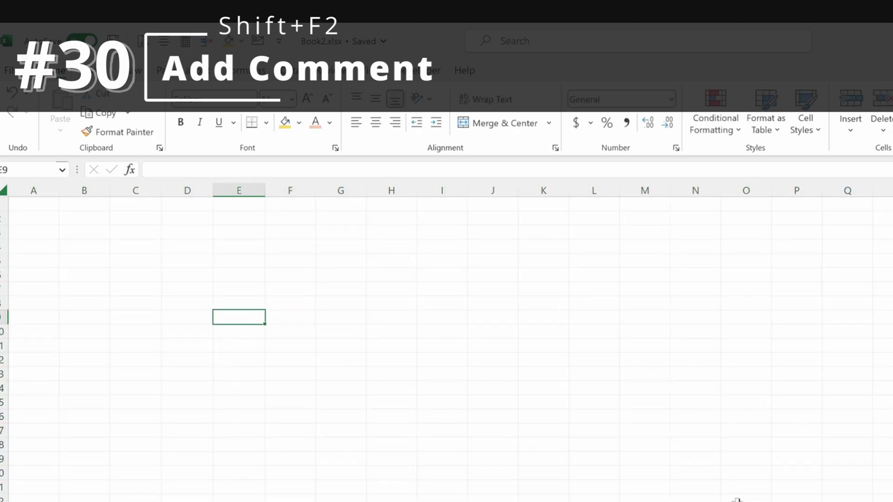
{"action": "key", "text": "Left"}
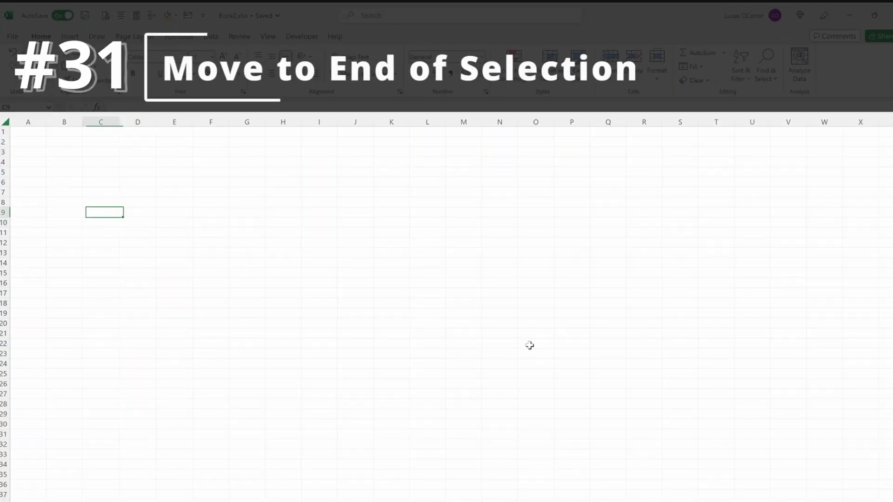
Step: Jump with Ctrl+Arrow keys to the sheet's last column and last row, then settle on C3
{"action": "key", "text": "Right"}
{"action": "key", "text": "Right"}
{"action": "key", "text": "Down"}
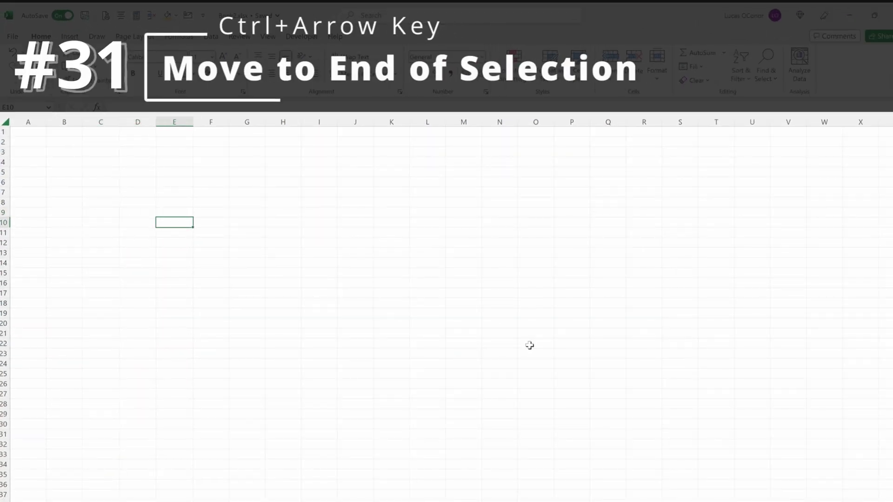
{"action": "key", "text": "ctrl+Right"}
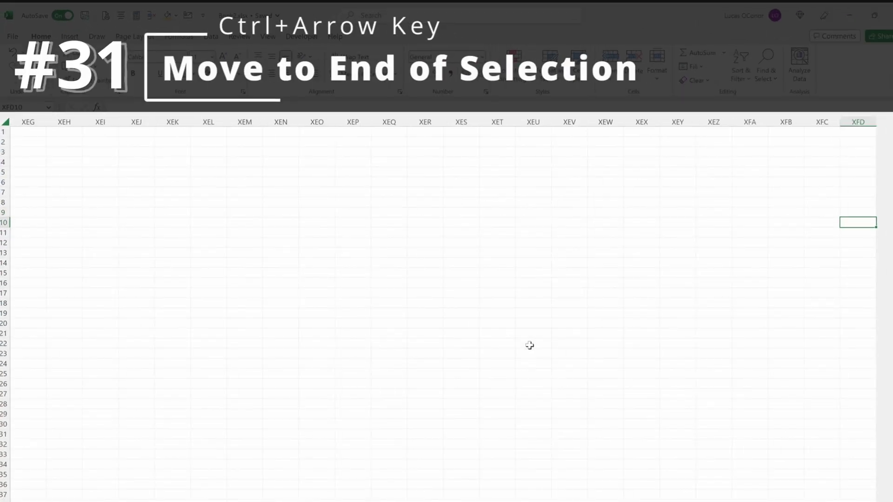
{"action": "key", "text": "ctrl+Left"}
{"action": "key", "text": "Right"}
{"action": "key", "text": "ctrl+Down"}
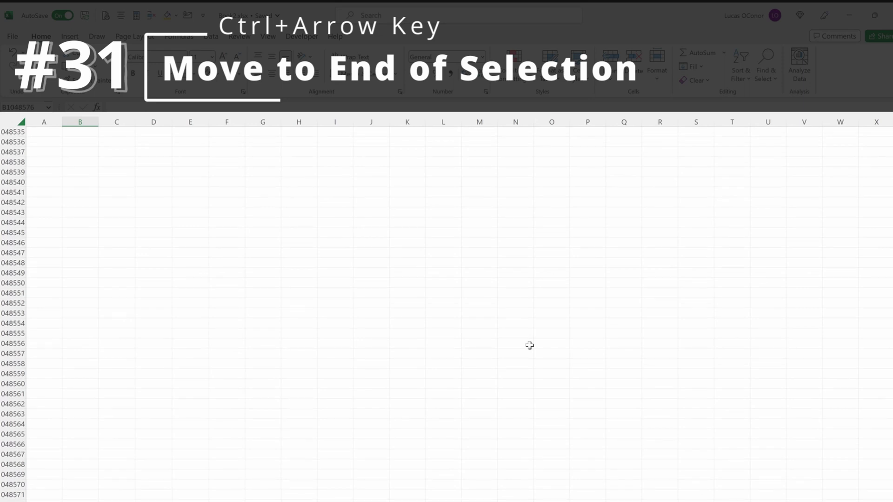
{"action": "key", "text": "ctrl+Right"}
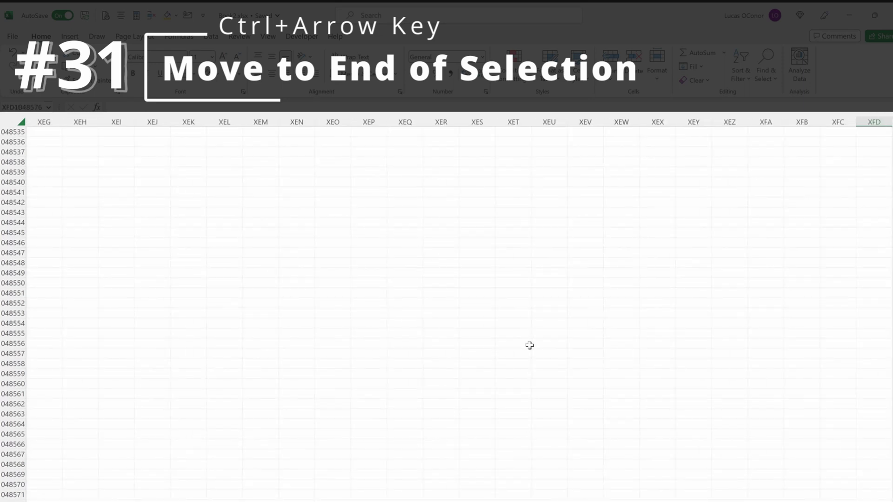
{"action": "key", "text": "ctrl+Left"}
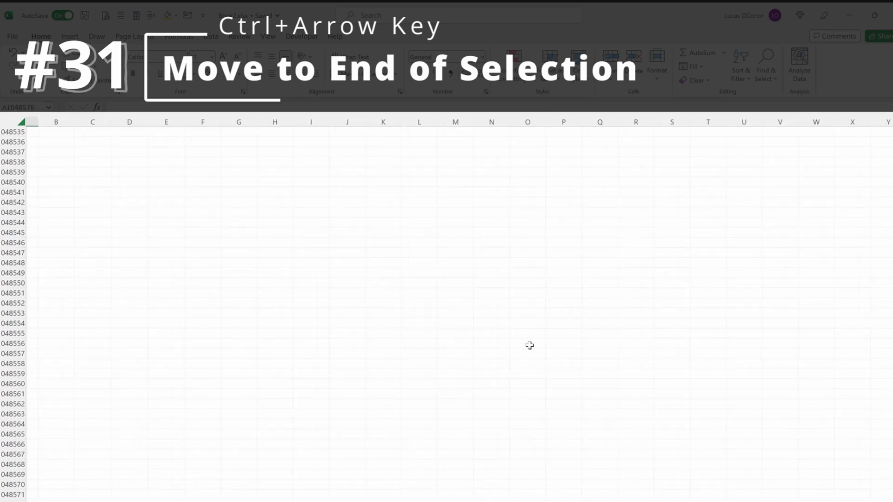
{"action": "key", "text": "ctrl+Up"}
{"action": "key", "text": "Right"}
{"action": "key", "text": "Right"}
{"action": "key", "text": "Down"}
{"action": "key", "text": "Down"}
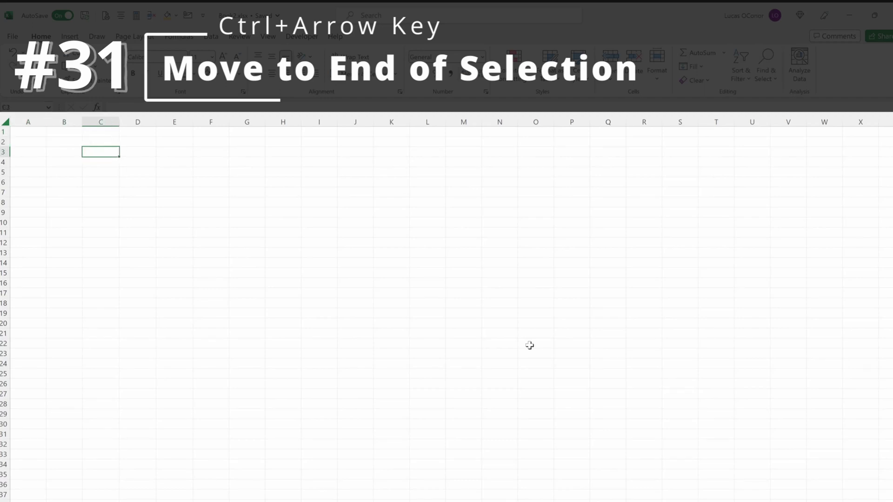
Step: Enter =SEQUENCE(50,50) in C3 to spill a 50-by-50 number grid
{"action": "type", "text": "=se"}
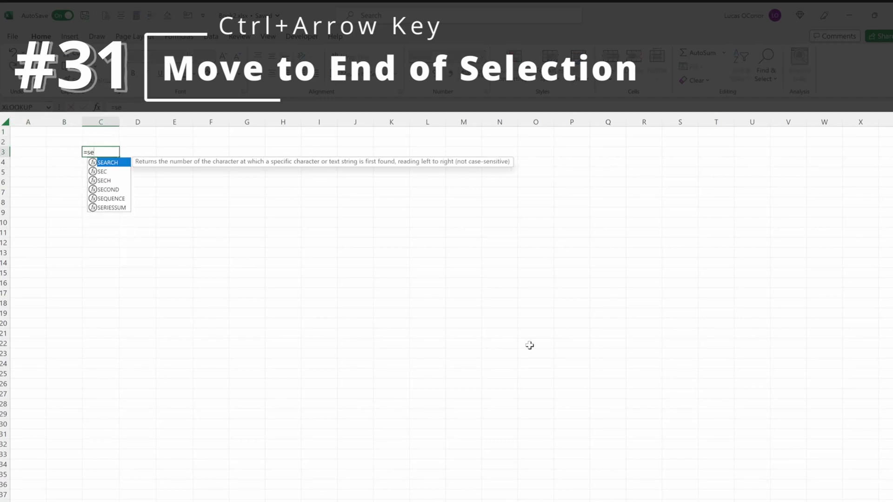
{"action": "type", "text": "q"}
{"action": "key", "text": "Tab"}
{"action": "type", "text": "50,50"}
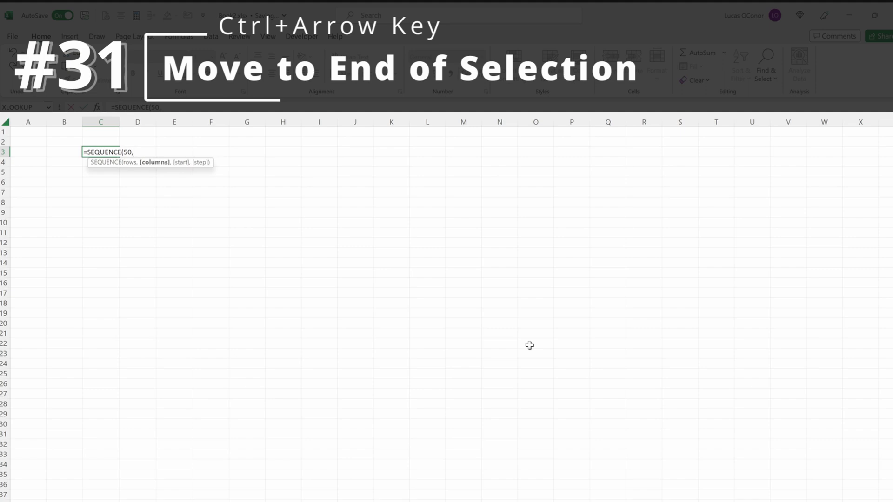
{"action": "key", "text": "ctrl+Return"}
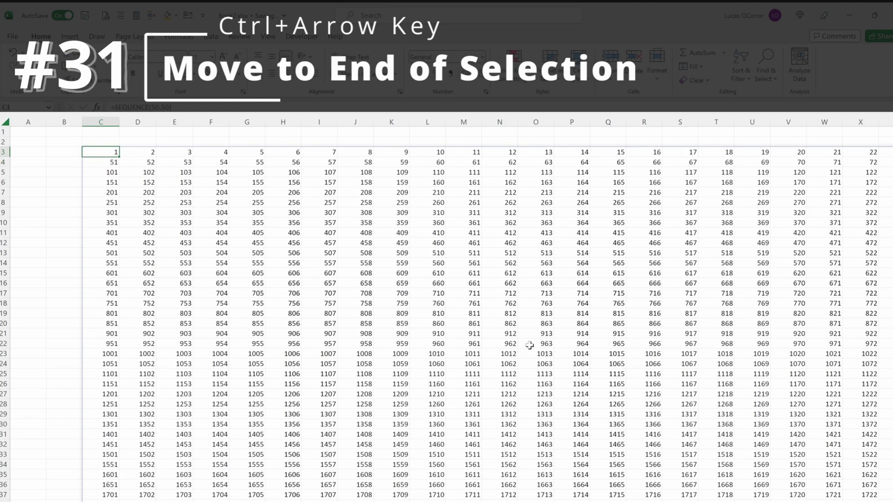
Step: Jump to the right and bottom ends of the spilled data, then back to its top-left
{"action": "key", "text": "ctrl+Right"}
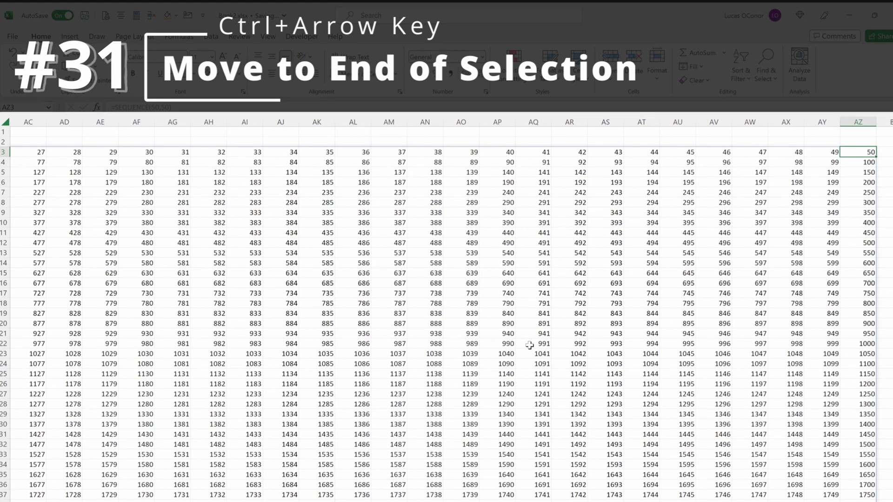
{"action": "key", "text": "ctrl+Down"}
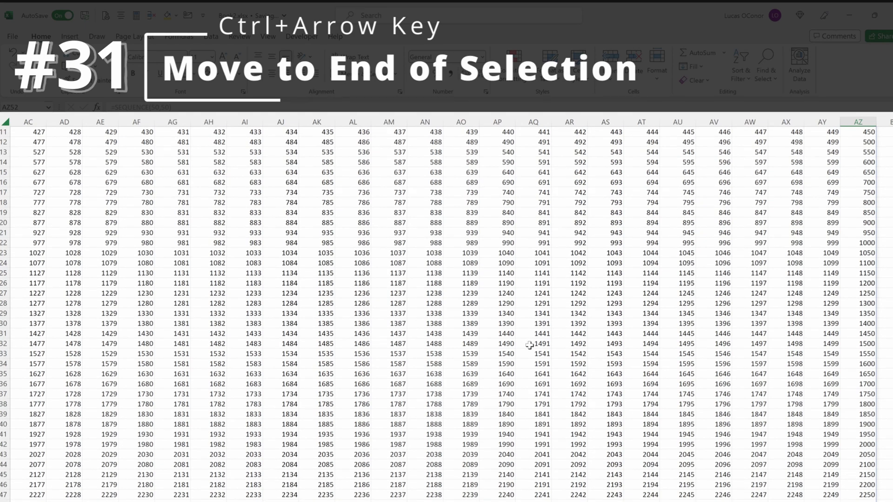
{"action": "key", "text": "ctrl+Left"}
{"action": "key", "text": "ctrl+Up"}
{"action": "key", "text": "Up"}
{"action": "key", "text": "Down"}
{"action": "key", "text": "Down"}
{"action": "key", "text": "Down"}
{"action": "key", "text": "Down"}
{"action": "key", "text": "Down"}
{"action": "key", "text": "Down"}
{"action": "key", "text": "Down"}
{"action": "key", "text": "Down"}
{"action": "key", "text": "Down"}
{"action": "key", "text": "Right"}
{"action": "key", "text": "Right"}
{"action": "key", "text": "Right"}
{"action": "key", "text": "Right"}
{"action": "key", "text": "Right"}
{"action": "key", "text": "Right"}
{"action": "key", "text": "Right"}
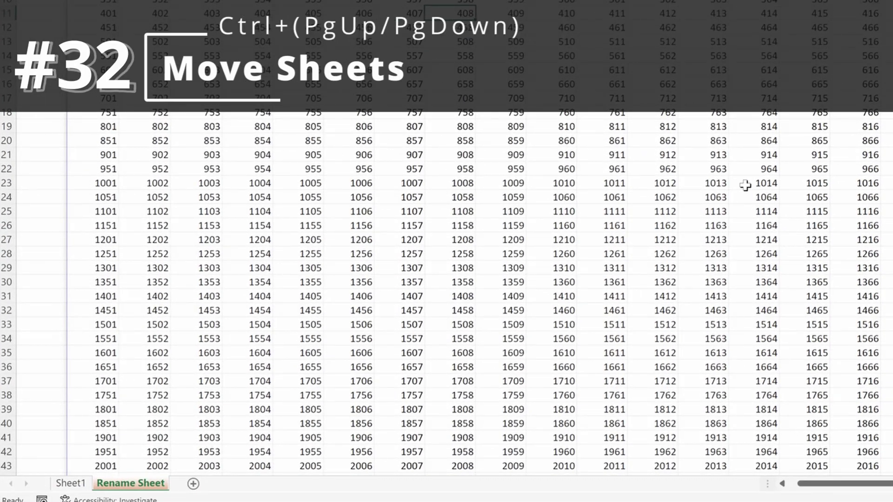
Step: Add new blank sheets with Shift+F11 and cycle through them back to Rename Sheet
{"action": "key", "text": "ctrl+Page_Up"}
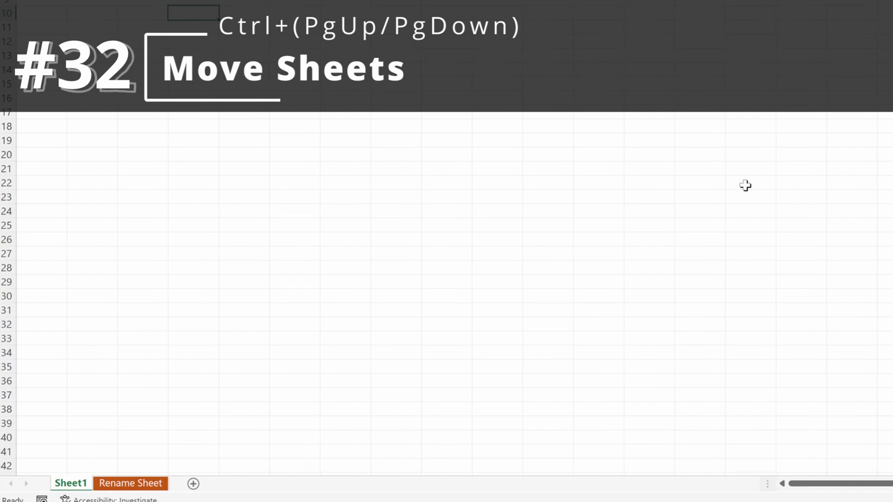
{"action": "key", "text": "shift+F11"}
{"action": "key", "text": "shift+F11"}
{"action": "key", "text": "shift+F11"}
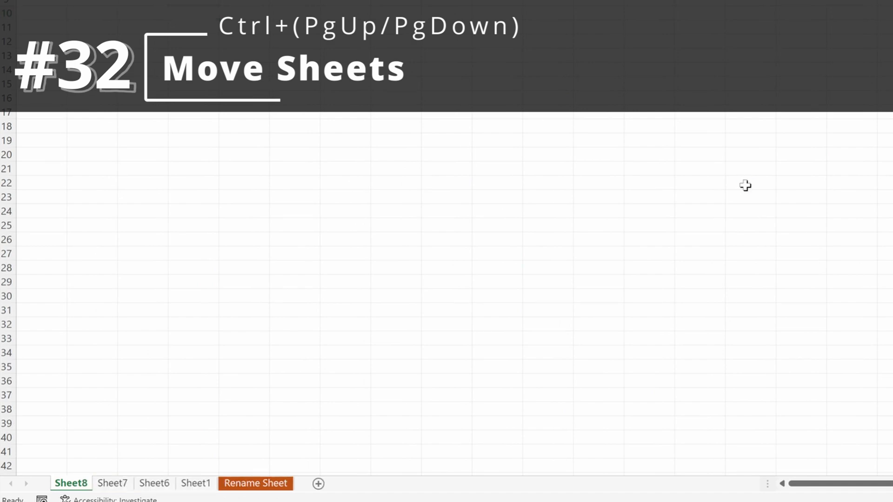
{"action": "key", "text": "ctrl+Page_Down"}
{"action": "key", "text": "ctrl+Page_Down"}
{"action": "key", "text": "ctrl+Page_Down"}
{"action": "key", "text": "ctrl+Page_Down"}
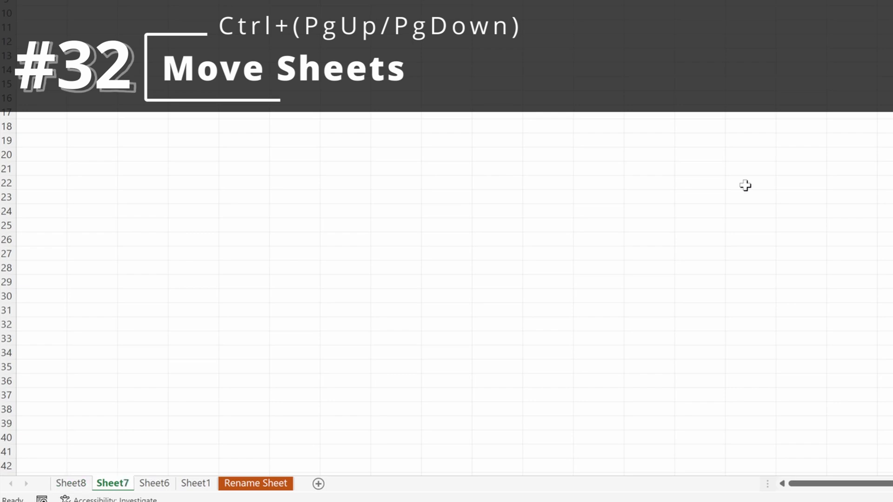
{"action": "key", "text": "ctrl+Page_Up"}
{"action": "key", "text": "ctrl+Page_Up"}
{"action": "key", "text": "ctrl+Page_Up"}
{"action": "key", "text": "ctrl+Page_Up"}
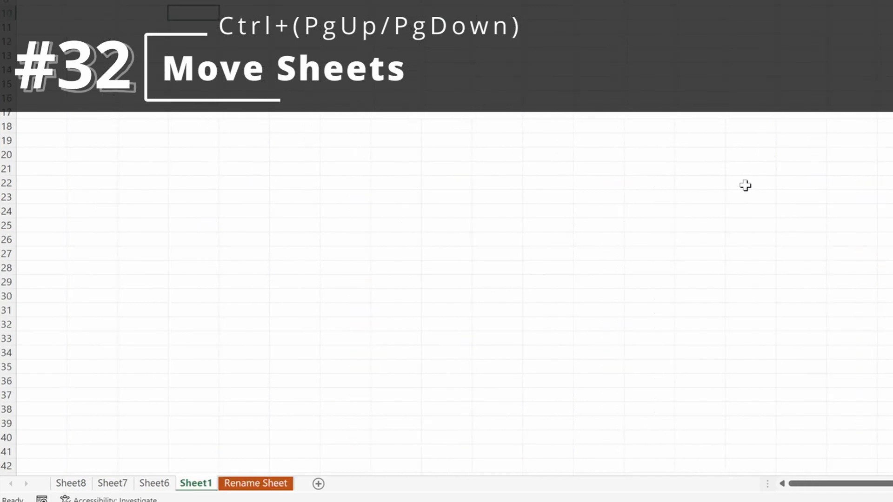
{"action": "key", "text": "ctrl+Page_Down"}
{"action": "key", "text": "ctrl+Page_Down"}
{"action": "key", "text": "ctrl+Page_Down"}
{"action": "key", "text": "ctrl+Page_Down"}
{"action": "key", "text": "ctrl+Page_Up"}
{"action": "key", "text": "ctrl+Page_Up"}
{"action": "key", "text": "ctrl+Page_Up"}
{"action": "key", "text": "ctrl+Page_Up"}
{"action": "key", "text": "ctrl+Page_Down"}
{"action": "key", "text": "ctrl+Page_Down"}
{"action": "key", "text": "ctrl+Page_Down"}
{"action": "key", "text": "ctrl+Page_Down"}
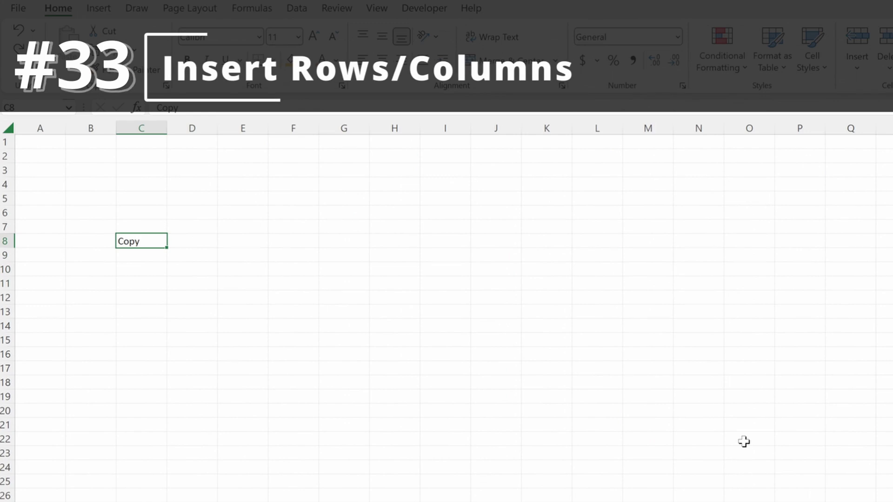
Step: Fill C8:C12 with Copy and insert a blank entire row at row 10
{"action": "key", "text": "shift+Down"}
{"action": "key", "text": "shift+Down"}
{"action": "key", "text": "shift+Down"}
{"action": "key", "text": "shift+Down"}
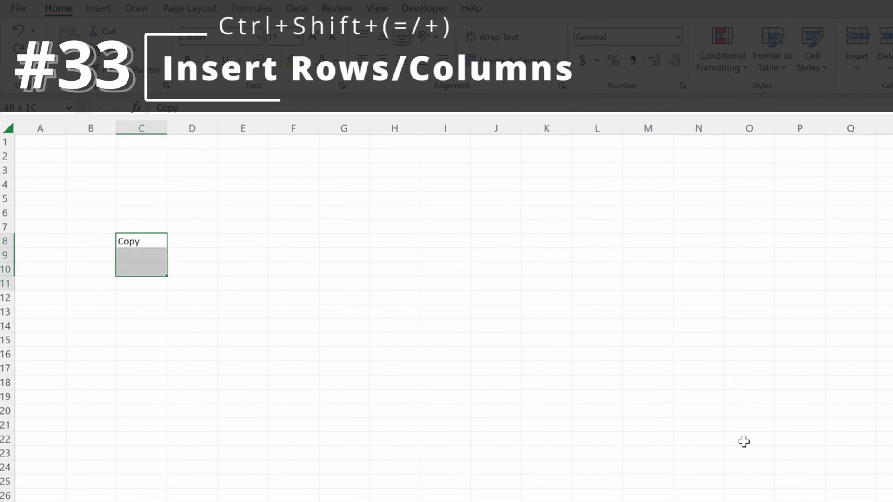
{"action": "key", "text": "ctrl+d"}
{"action": "key", "text": "Down"}
{"action": "key", "text": "Down"}
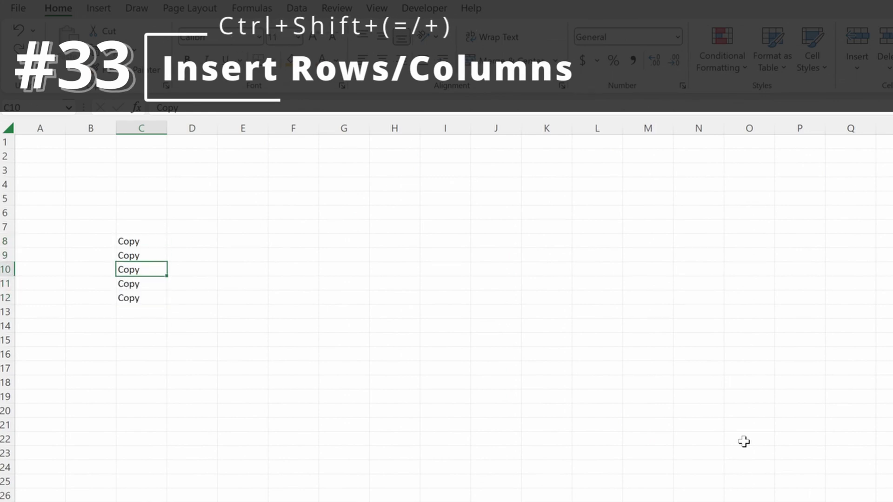
{"action": "key", "text": "ctrl+shift+plus"}
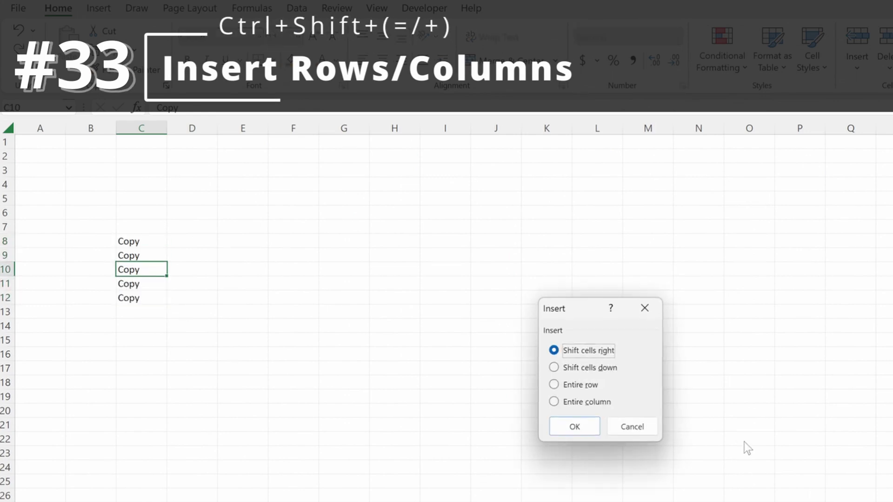
{"action": "key", "text": "r"}
{"action": "key", "text": "Return"}
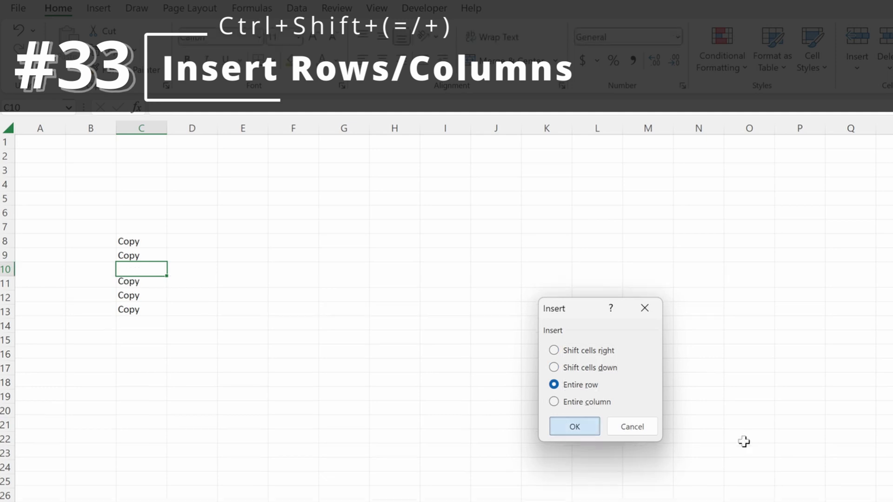
Step: Fill D8:D9 with Copy and insert a blank entire column at D
{"action": "key", "text": "Up"}
{"action": "key", "text": "Up"}
{"action": "key", "text": "shift+Right"}
{"action": "key", "text": "shift+Down"}
{"action": "key", "text": "ctrl+r"}
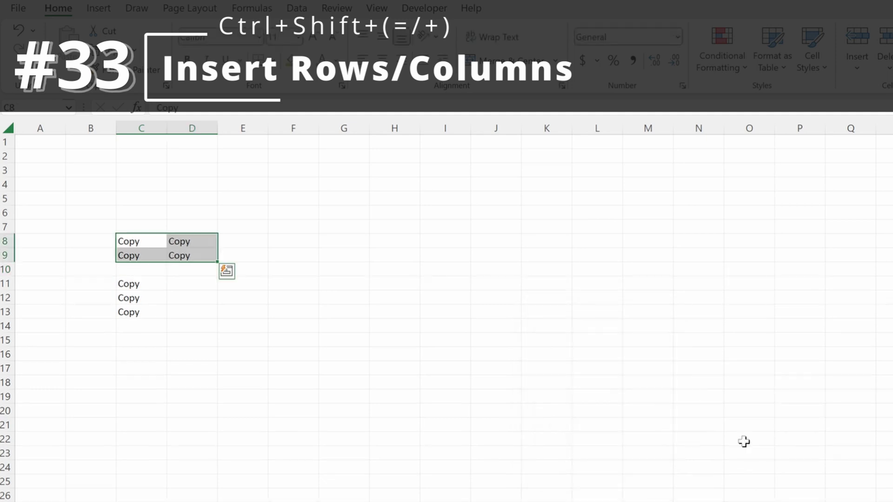
{"action": "key", "text": "Right"}
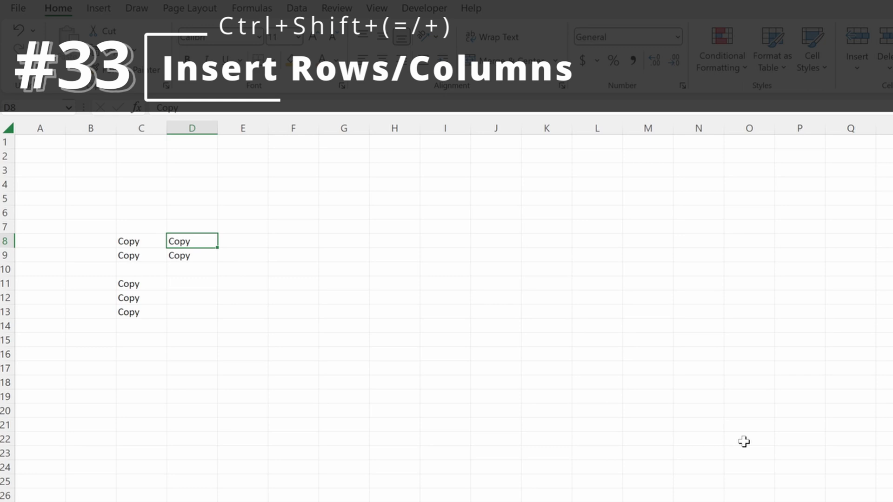
{"action": "key", "text": "ctrl+shift+plus"}
{"action": "key", "text": "r"}
{"action": "key", "text": "c"}
{"action": "key", "text": "Return"}
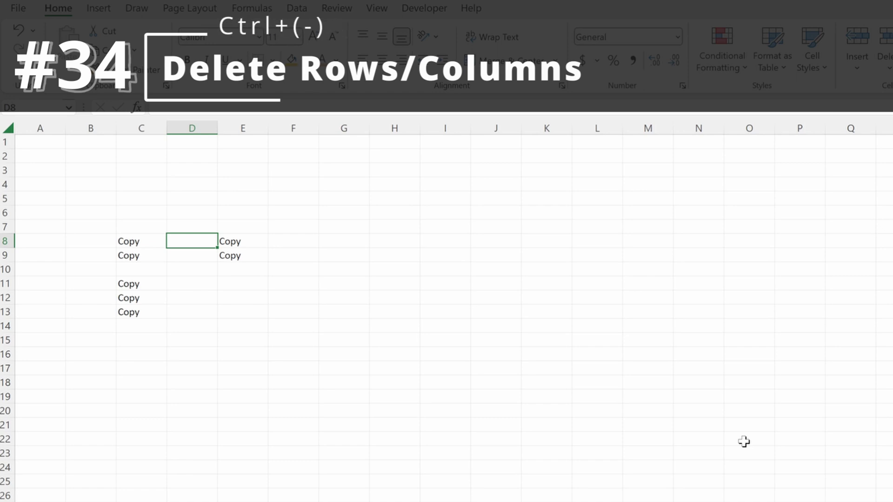
Step: Delete the blank column D
{"action": "key", "text": "ctrl+minus"}
{"action": "key", "text": "Down"}
{"action": "key", "text": "Down"}
{"action": "key", "text": "Down"}
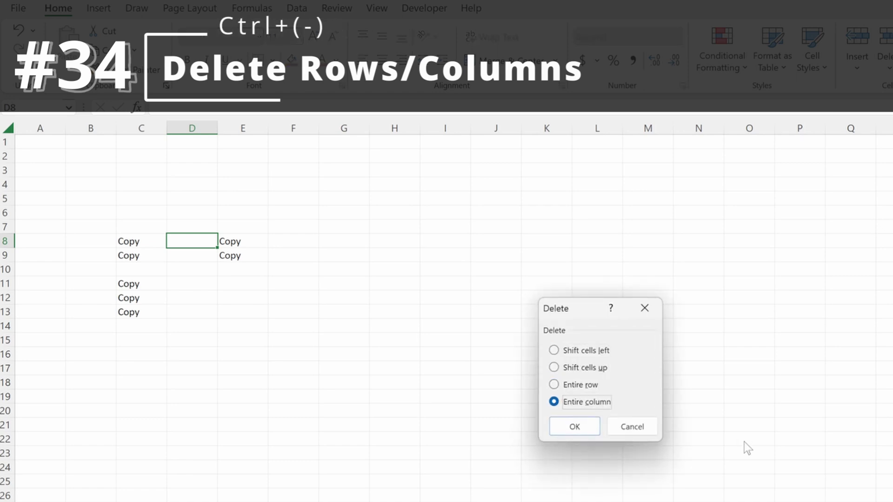
{"action": "key", "text": "Return"}
Step: Delete blank row 10, then select row 10 and column D with Shift+Space and Ctrl+Space
{"action": "key", "text": "Down"}
{"action": "key", "text": "Down"}
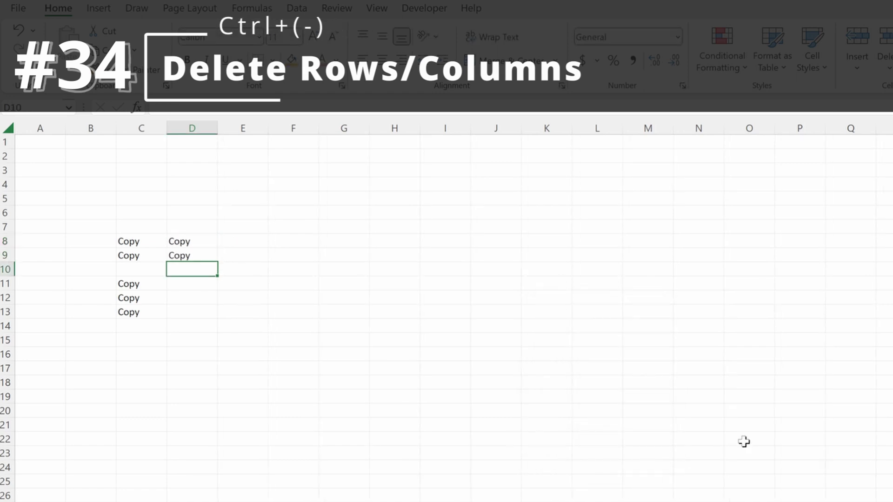
{"action": "key", "text": "ctrl+minus"}
{"action": "key", "text": "Down"}
{"action": "key", "text": "Down"}
{"action": "key", "text": "Return"}
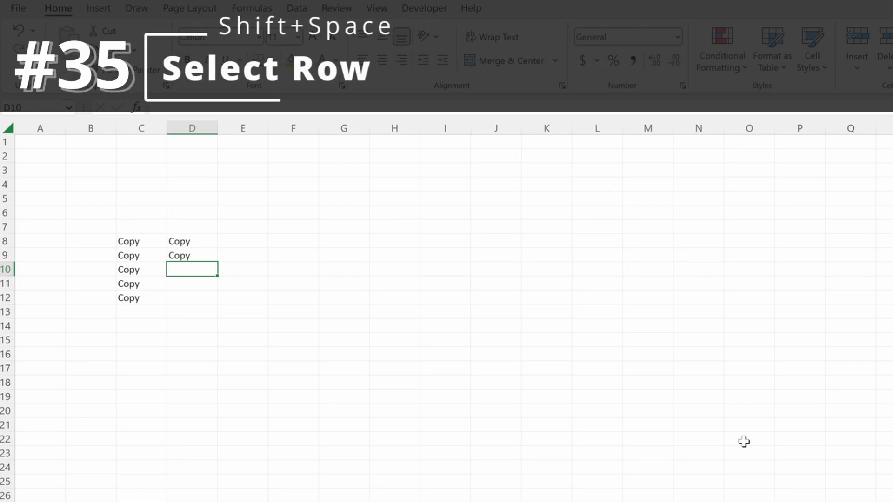
{"action": "key", "text": "shift+space"}
{"action": "key", "text": "ctrl+space"}
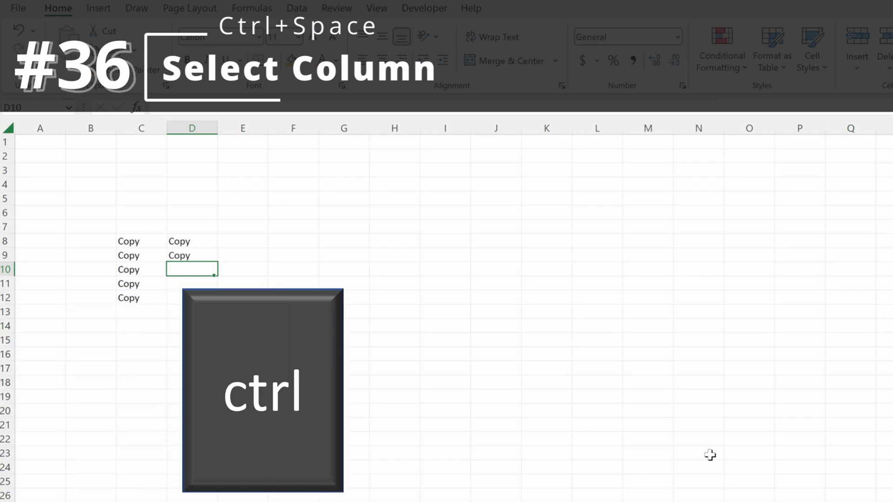
{"action": "key", "text": "ctrl+space"}
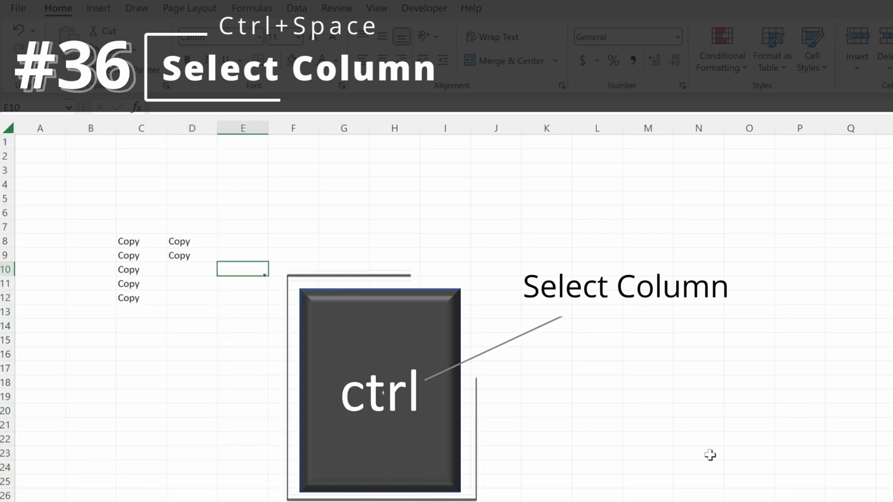
{"action": "key", "text": "ctrl+space"}
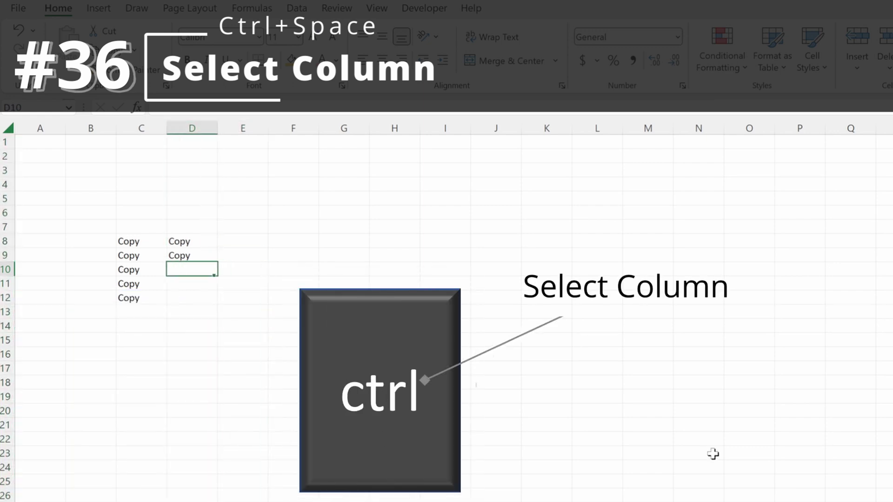
{"action": "key", "text": "shift+space"}
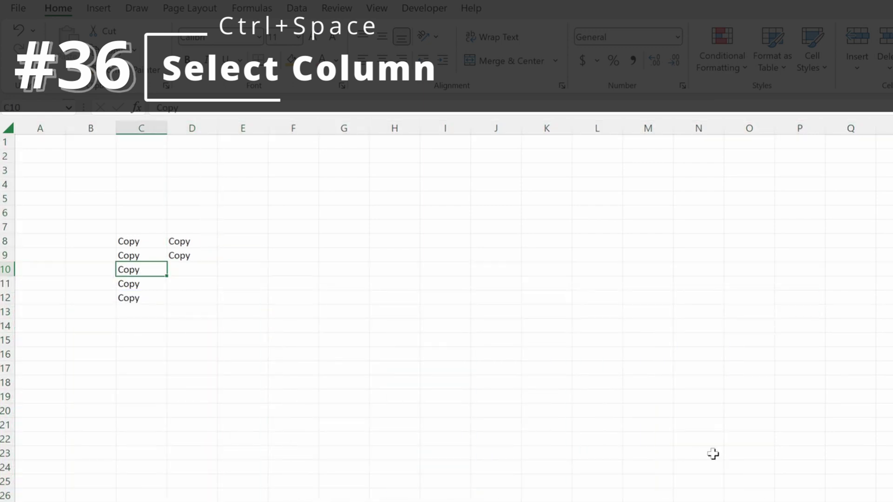
{"action": "key", "text": "shift+space"}
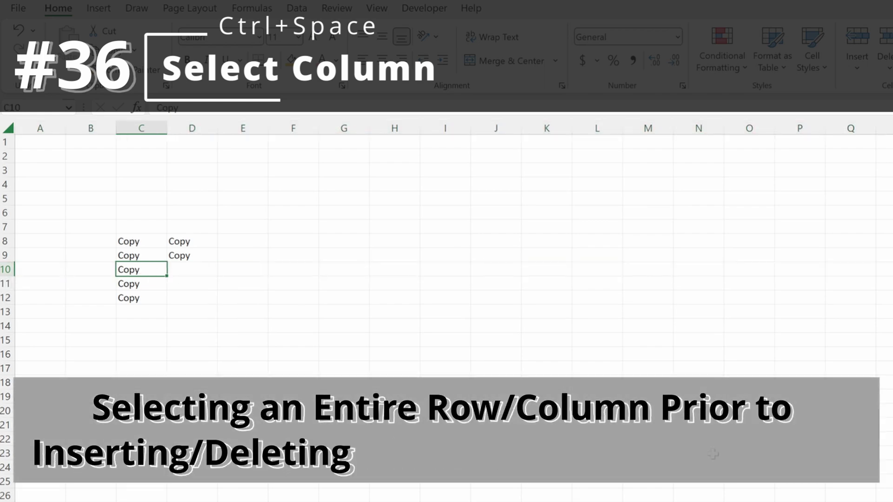
{"action": "key", "text": "shift+space"}
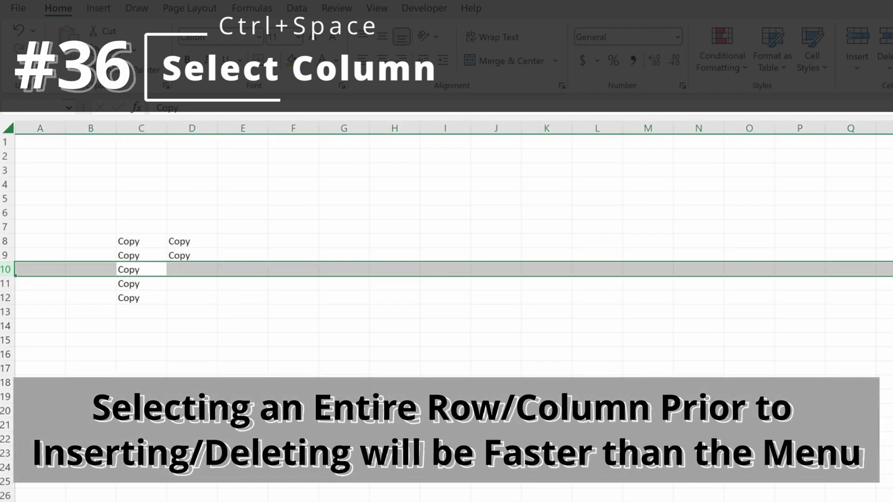
{"action": "key", "text": "ctrl+shift+plus"}
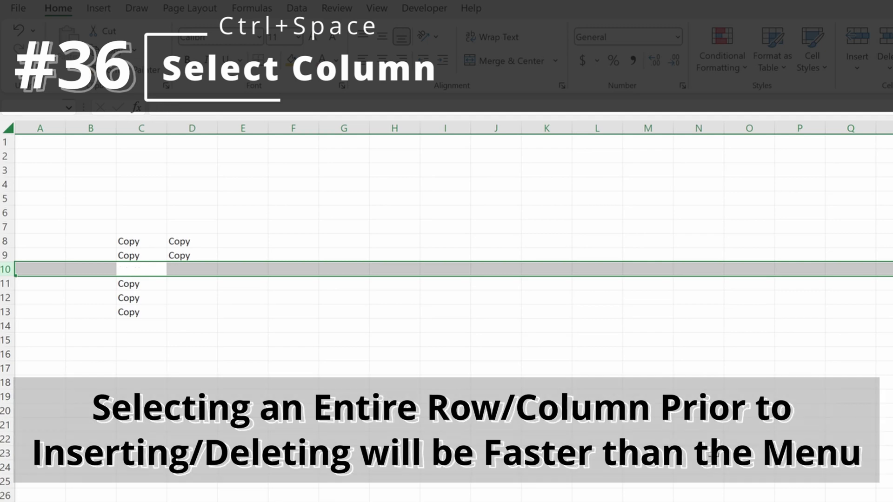
{"action": "key", "text": "Right"}
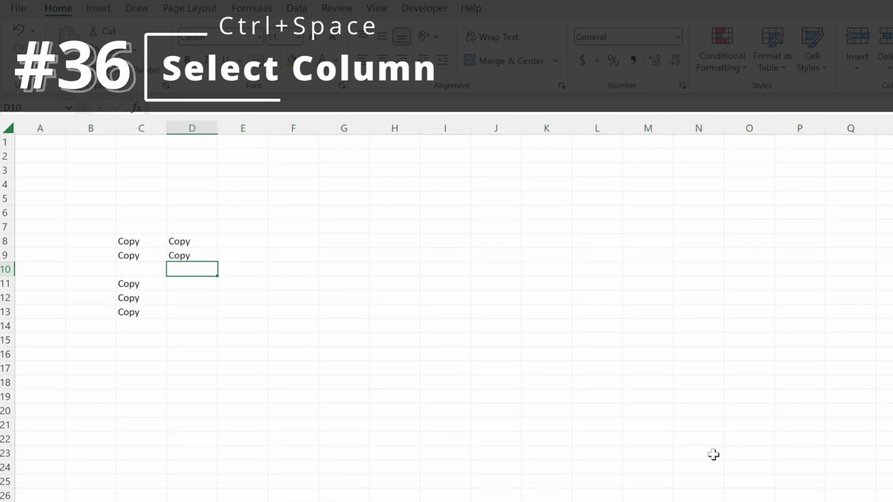
{"action": "key", "text": "ctrl+space"}
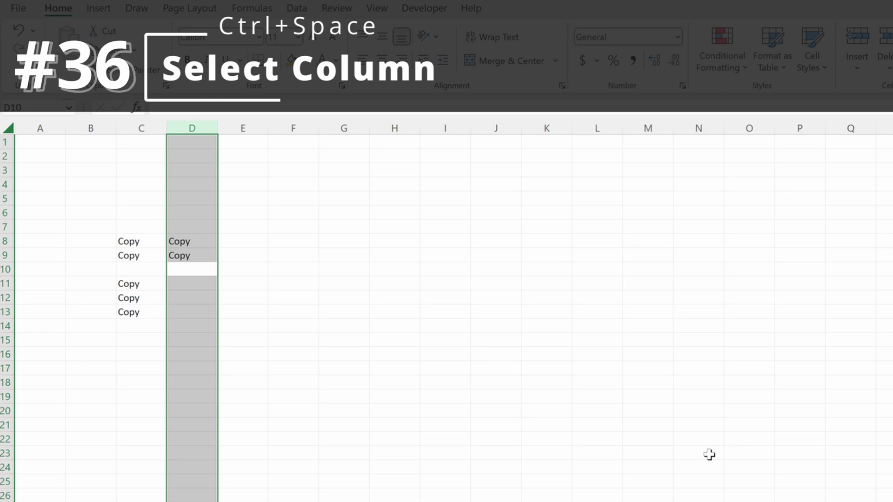
{"action": "key", "text": "ctrl+shift+plus"}
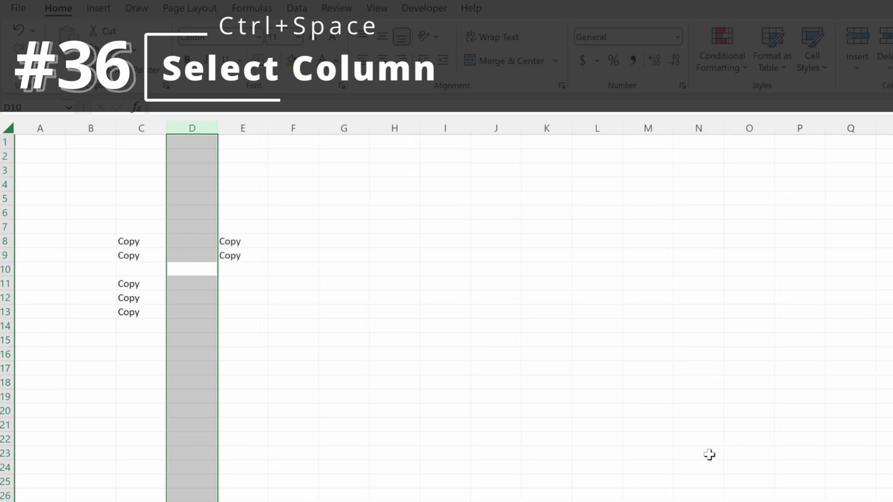
{"action": "key", "text": "shift+BackSpace"}
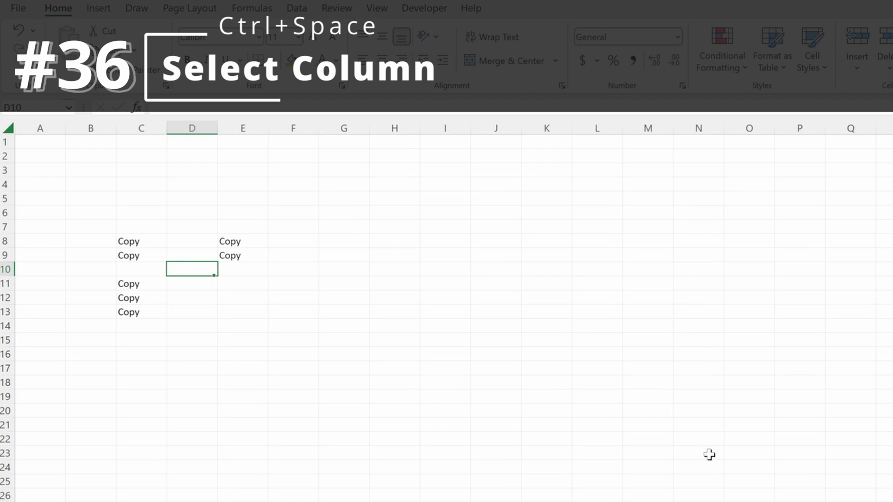
{"action": "key", "text": "shift+space"}
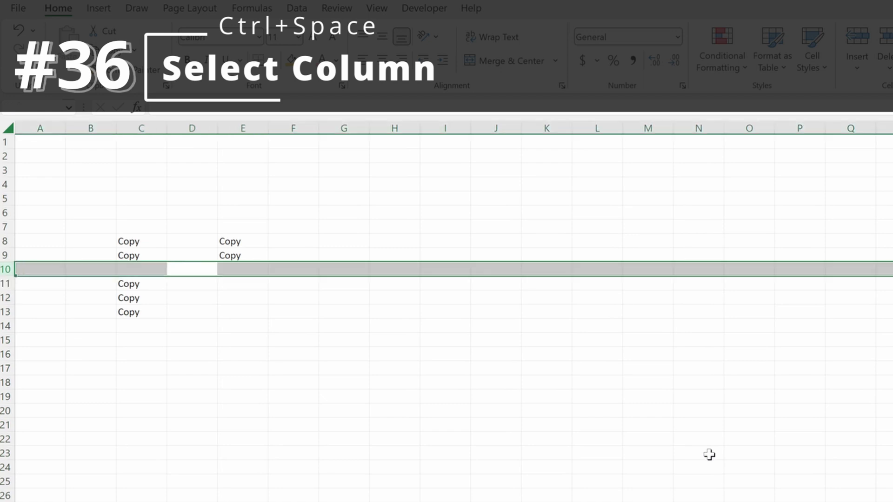
{"action": "key", "text": "ctrl+minus"}
{"action": "key", "text": "shift+BackSpace"}
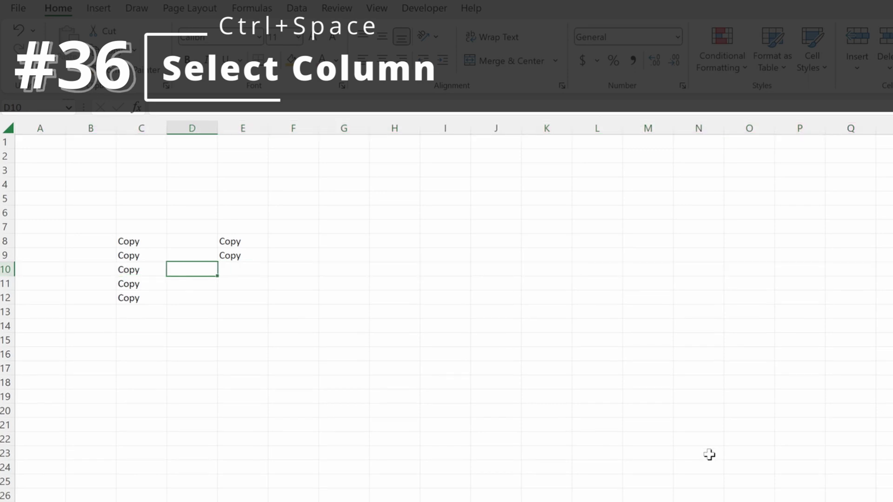
{"action": "key", "text": "ctrl+space"}
{"action": "key", "text": "ctrl+minus"}
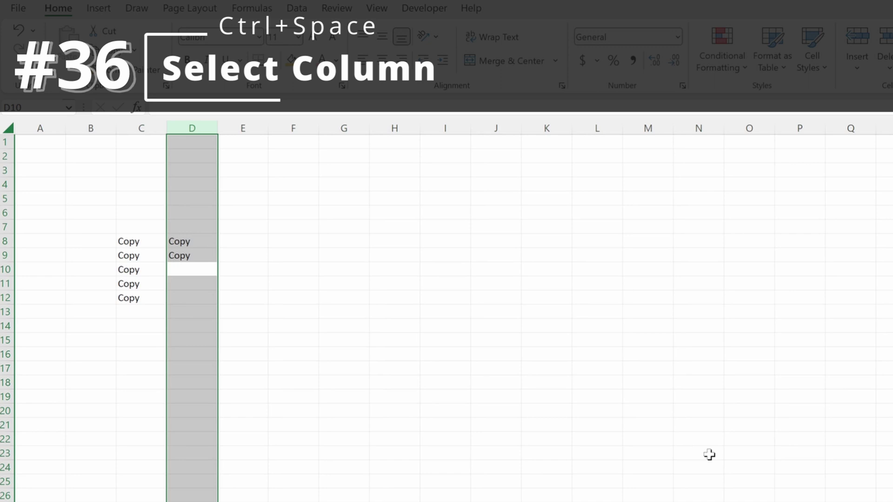
Step: Group rows 10–11, then collapse and expand the group with the outline buttons
{"action": "key", "text": "Left"}
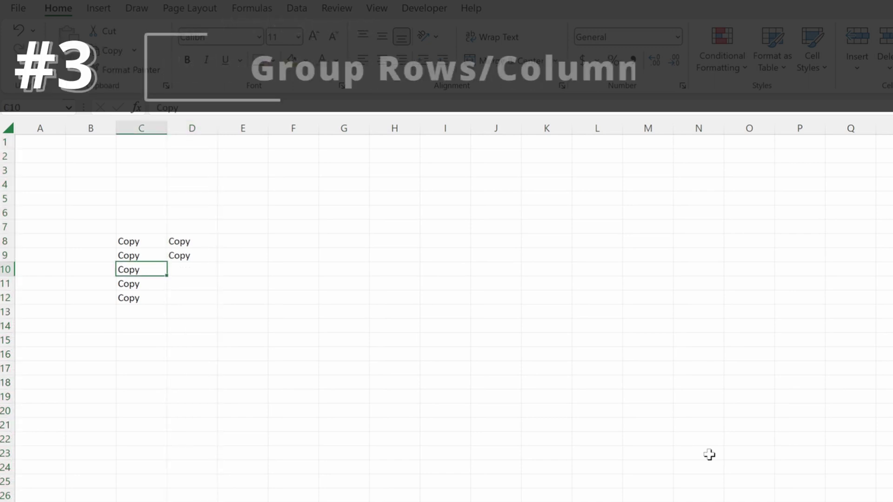
{"action": "key", "text": "shift+Down"}
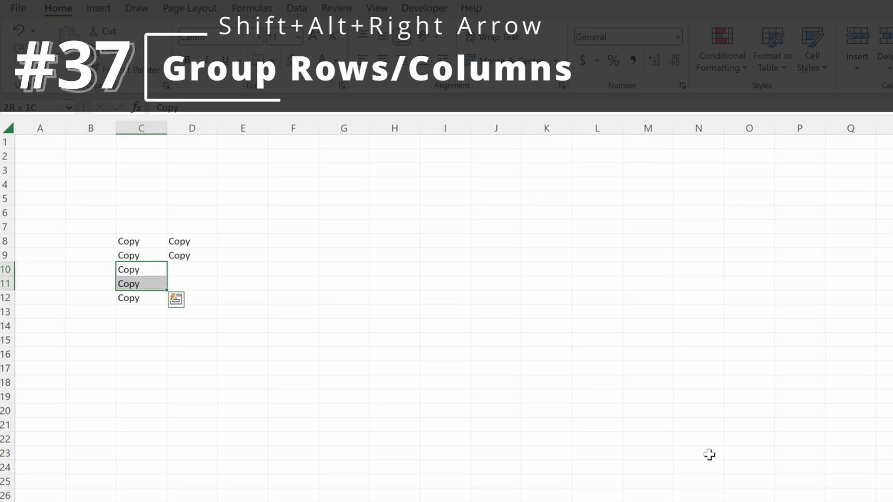
{"action": "key", "text": "shift+alt+Right"}
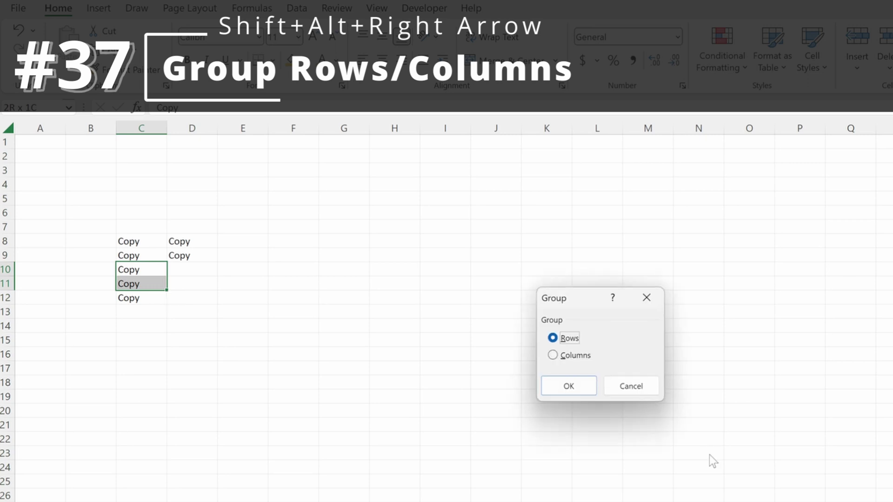
{"action": "key", "text": "Return"}
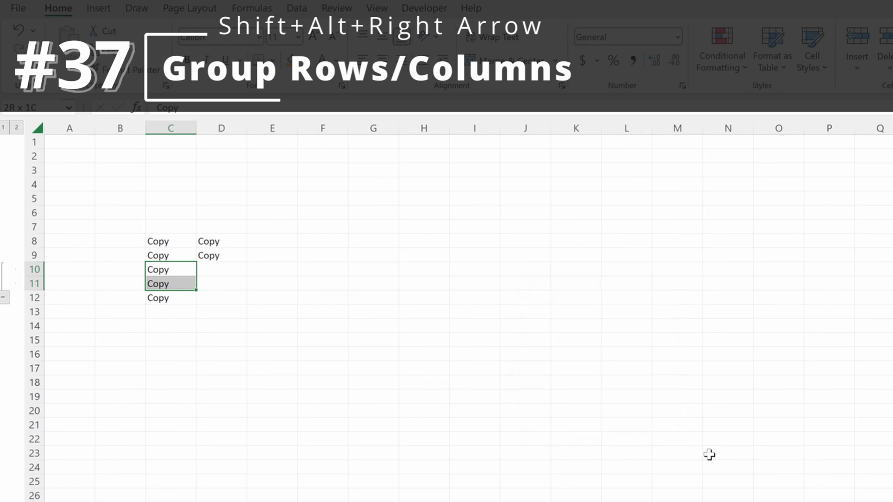
{"action": "left_click", "coordinate": [4, 297]}
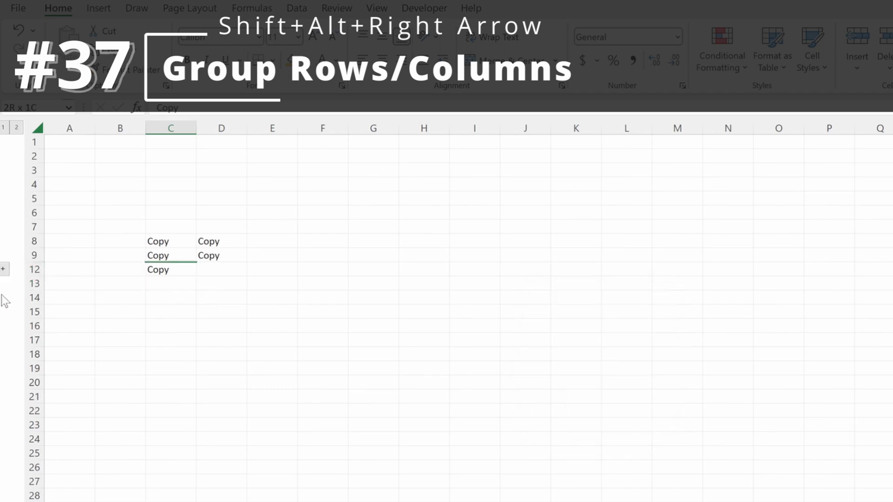
{"action": "left_click", "coordinate": [4, 268]}
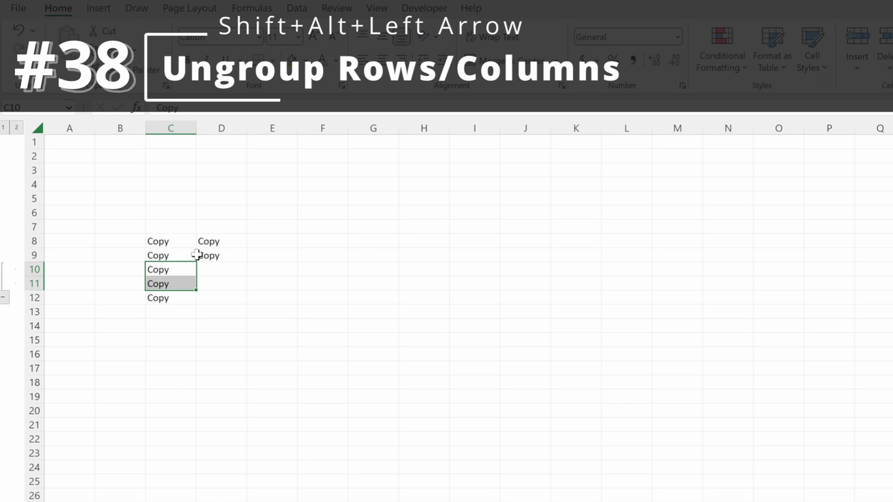
Step: Ungroup rows 10–11 and group them again
{"action": "key", "text": "shift+alt+Left"}
{"action": "key", "text": "Return"}
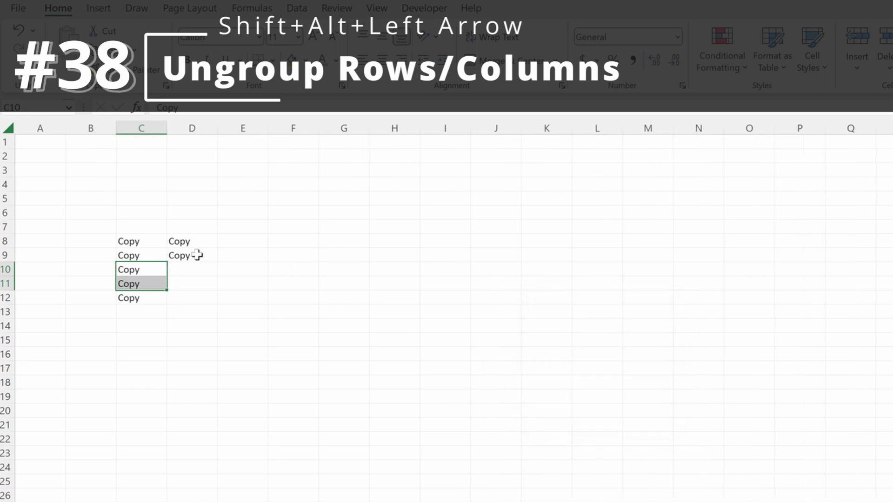
{"action": "key", "text": "shift+alt+Right"}
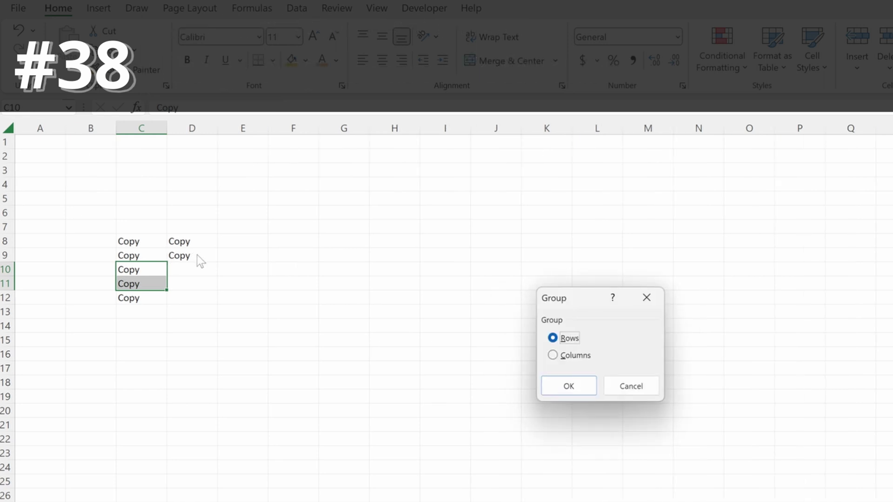
{"action": "key", "text": "Return"}
{"action": "key", "text": "alt"}
Step: Hide the grouped rows 10–11 with Alt+A+H, then show them again with Alt+A+J
{"action": "key", "text": "a"}
{"action": "key", "text": "h"}
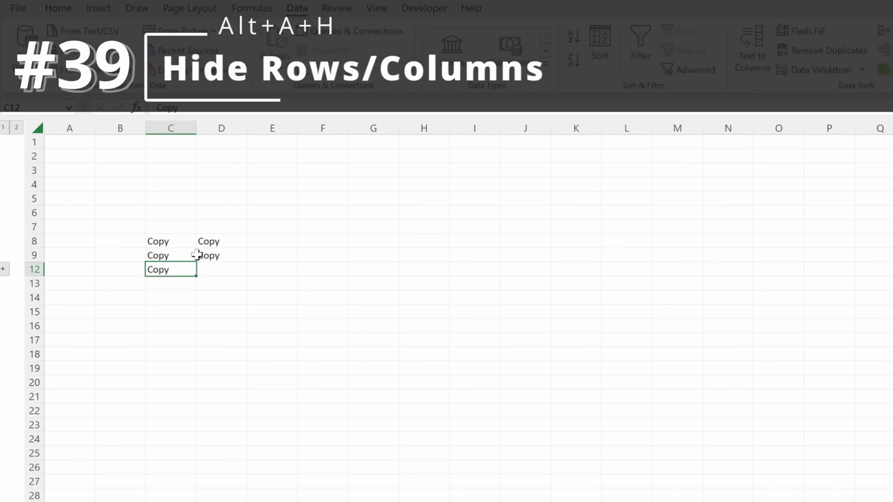
{"action": "key", "text": "alt"}
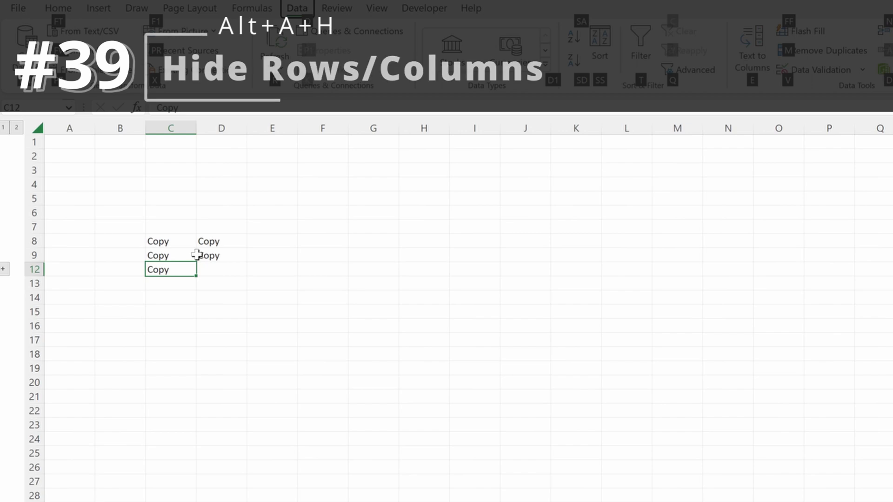
{"action": "key", "text": "a"}
{"action": "key", "text": "j"}
Step: Copy rows 9–12 and paste them into rows 14–17 and 19–22
{"action": "key", "text": "Up"}
{"action": "key", "text": "Up"}
{"action": "key", "text": "Up"}
{"action": "key", "text": "shift+Down"}
{"action": "key", "text": "shift+Down"}
{"action": "key", "text": "shift+Down"}
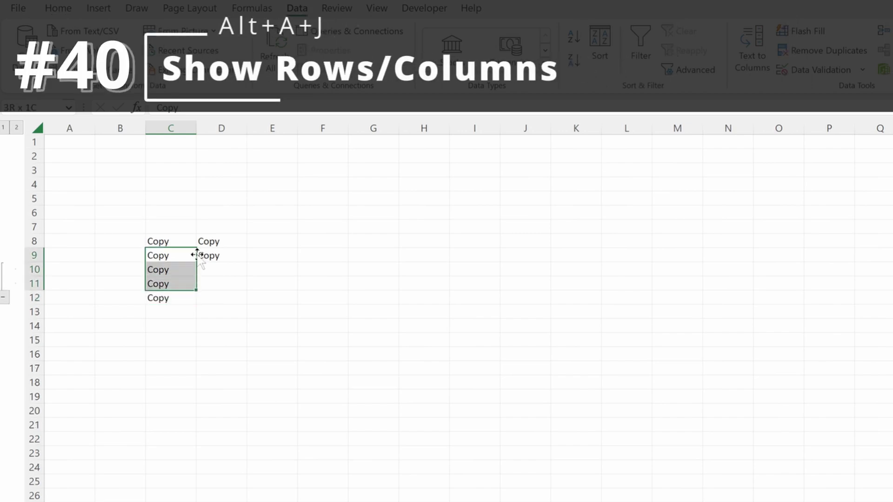
{"action": "key", "text": "shift+space"}
{"action": "key", "text": "ctrl+c"}
{"action": "key", "text": "Down"}
{"action": "key", "text": "Down"}
{"action": "key", "text": "Down"}
{"action": "key", "text": "Down"}
{"action": "key", "text": "Down"}
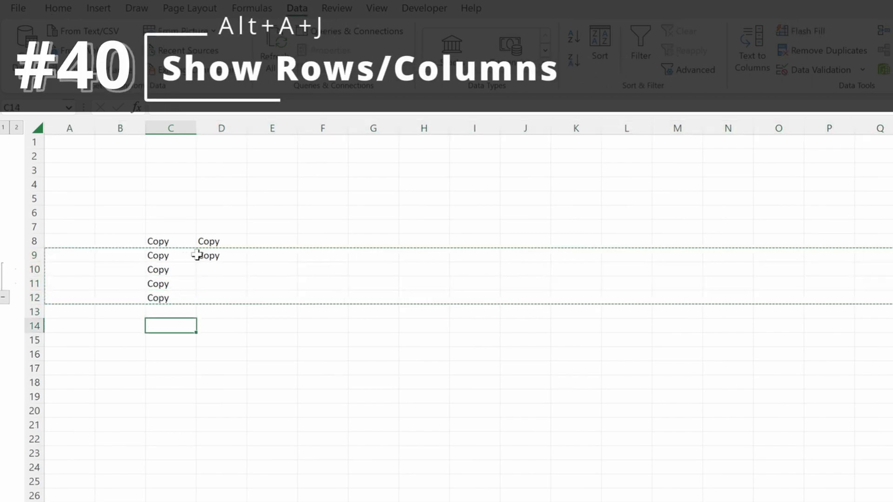
{"action": "key", "text": "shift+space"}
{"action": "key", "text": "ctrl+v"}
{"action": "key", "text": "Down"}
{"action": "key", "text": "Down"}
{"action": "key", "text": "Down"}
{"action": "key", "text": "Down"}
{"action": "key", "text": "Down"}
{"action": "key", "text": "shift+space"}
{"action": "key", "text": "ctrl+v"}
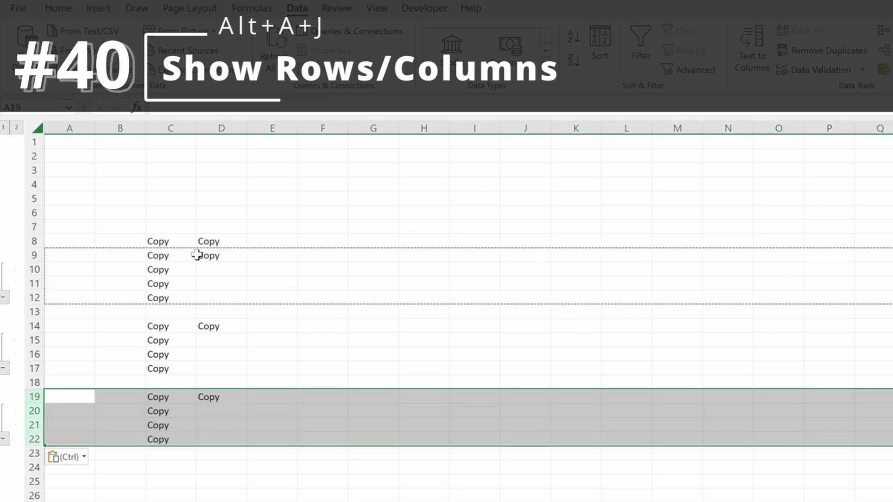
{"action": "key", "text": "Right"}
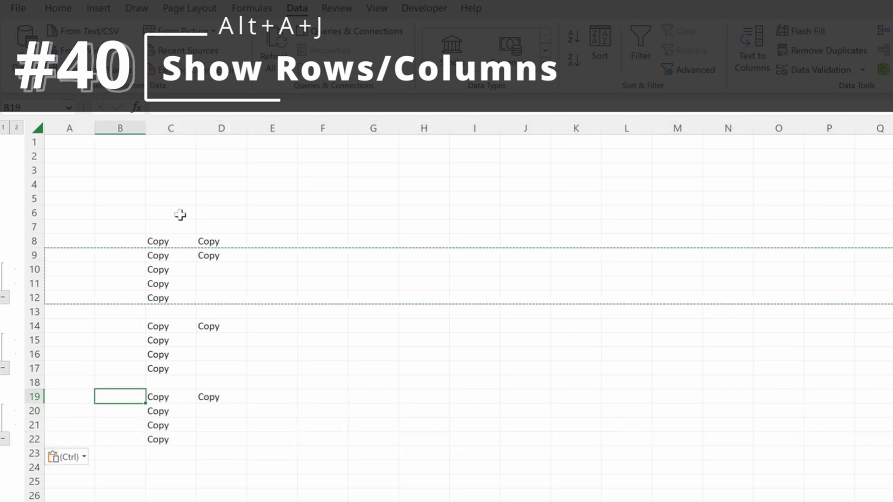
Step: Collapse and expand all three row groups in column C, then ungroup the rows
{"action": "left_click_drag", "start_coordinate": [179, 216], "coordinate": [171, 501]}
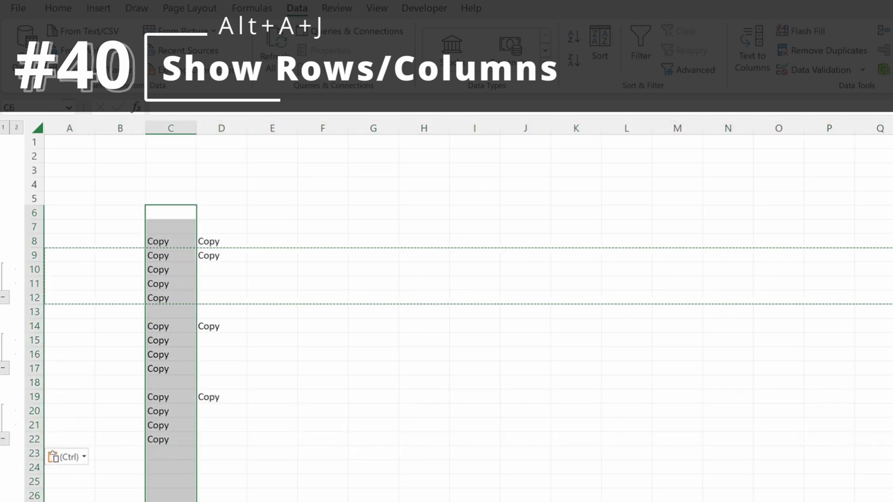
{"action": "key", "text": "alt+a"}
{"action": "key", "text": "h"}
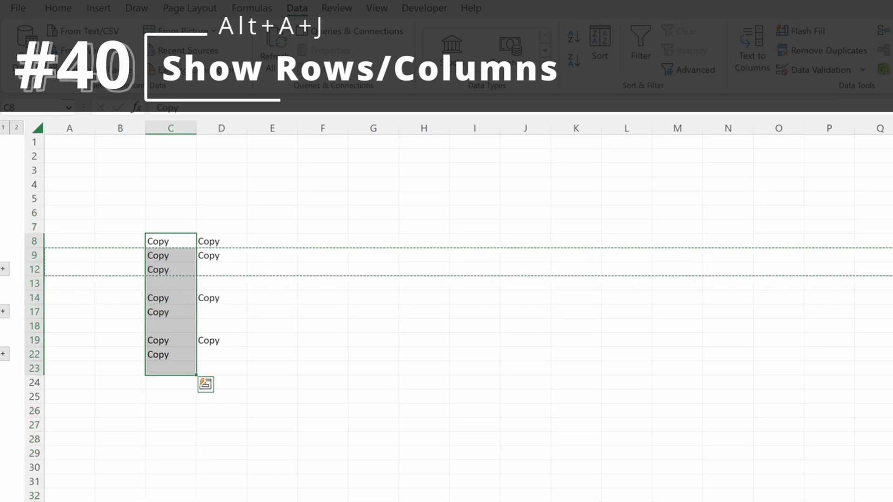
{"action": "key", "text": "alt+a"}
{"action": "key", "text": "j"}
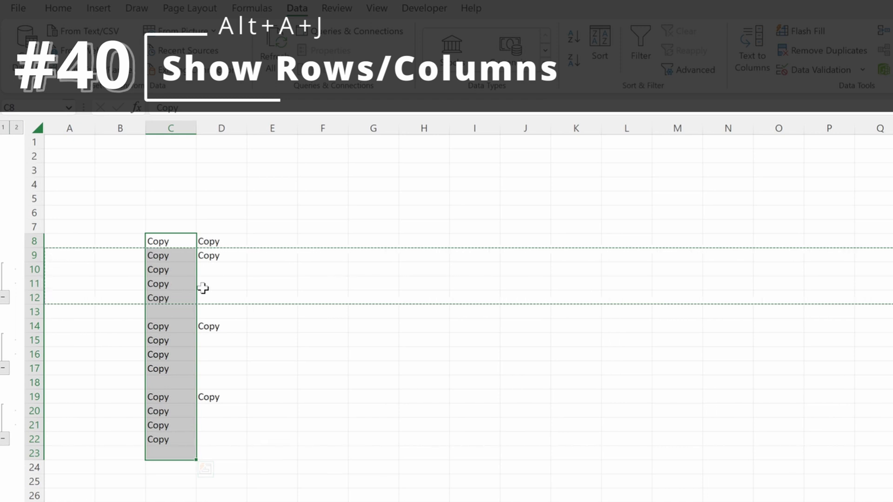
{"action": "key", "text": "shift+alt+Left"}
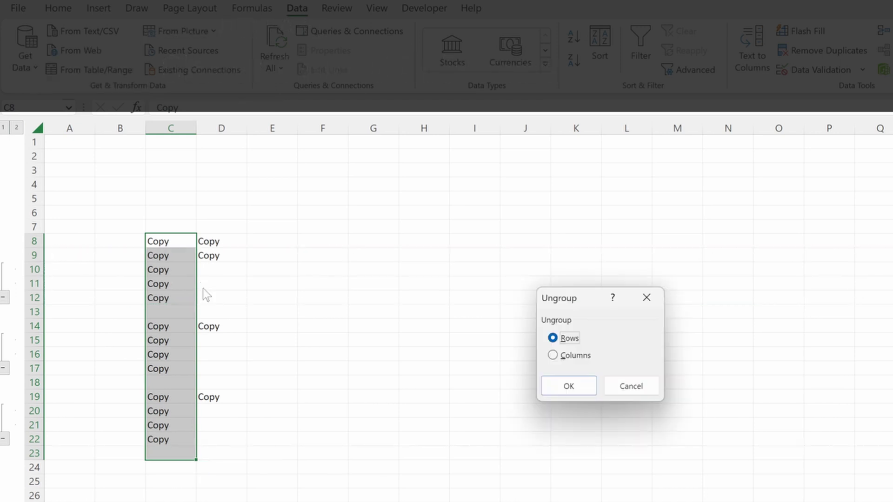
{"action": "key", "text": "Return"}
{"action": "key", "text": "Down"}
{"action": "key", "text": "Down"}
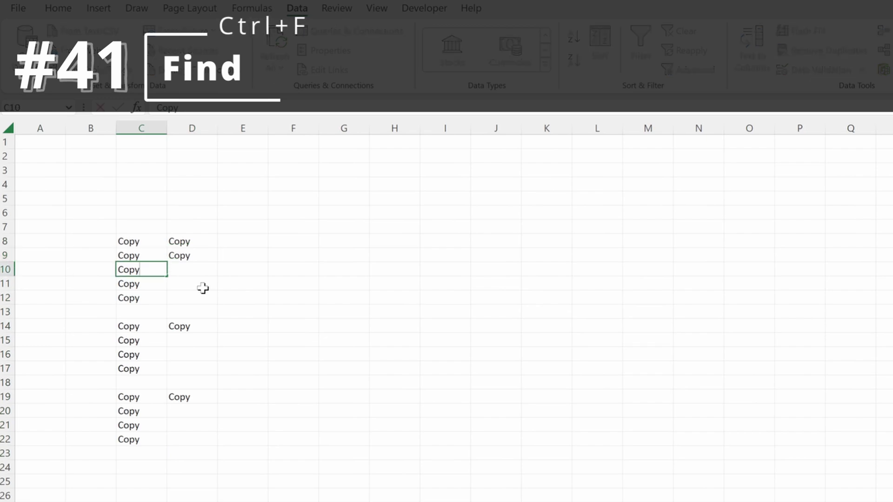
Step: Change C10 to Copy1 and paste copies of the C8:D12 block further down
{"action": "type", "text": "1"}
{"action": "key", "text": "Return"}
{"action": "key", "text": "Up"}
{"action": "key", "text": "Up"}
{"action": "key", "text": "Up"}
{"action": "key", "text": "ctrl+a"}
{"action": "key", "text": "ctrl+c"}
{"action": "key", "text": "Down"}
{"action": "key", "text": "Down"}
{"action": "key", "text": "Down"}
{"action": "key", "text": "Down"}
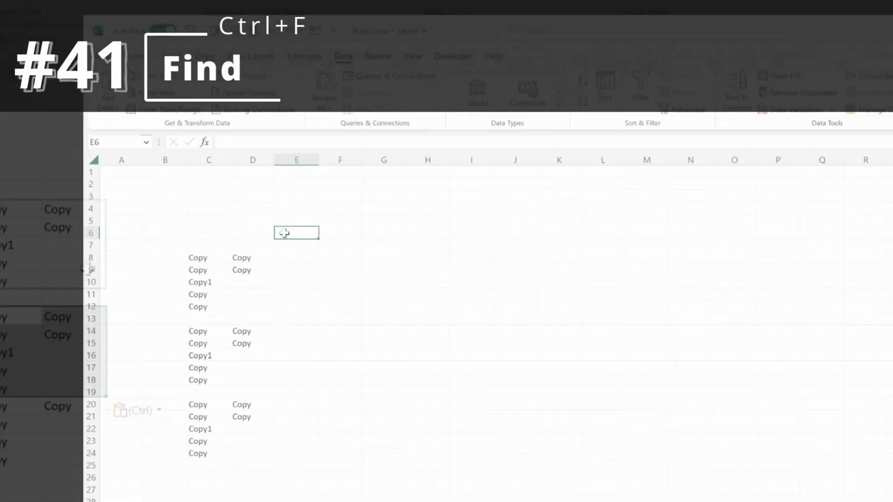
Step: Find all Copy1 cells (C10, C16, C22) and cycle through the matches with Find Next
{"action": "key", "text": "ctrl+f"}
{"action": "type", "text": "Copy1"}
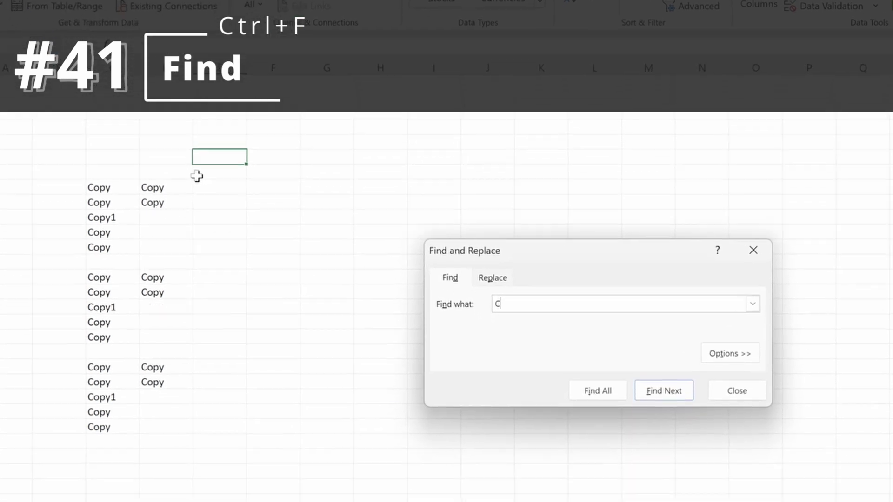
{"action": "key", "text": "Tab"}
{"action": "key", "text": "Tab"}
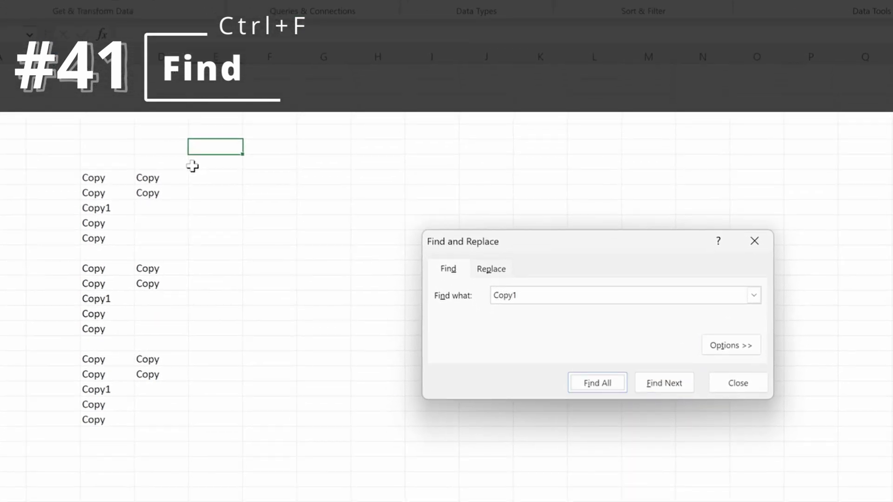
{"action": "key", "text": "Return"}
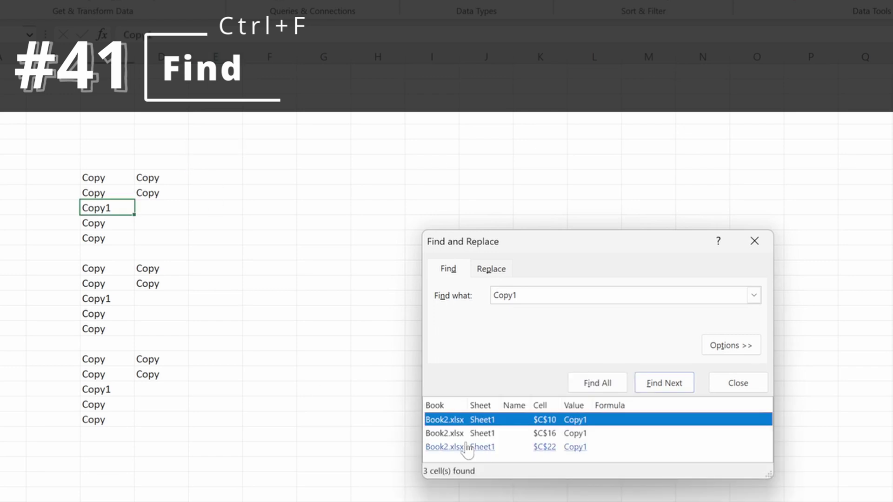
{"action": "left_click", "coordinate": [663, 384]}
{"action": "left_click", "coordinate": [663, 385]}
{"action": "left_click", "coordinate": [663, 385]}
{"action": "left_click", "coordinate": [664, 385]}
{"action": "left_click", "coordinate": [664, 385]}
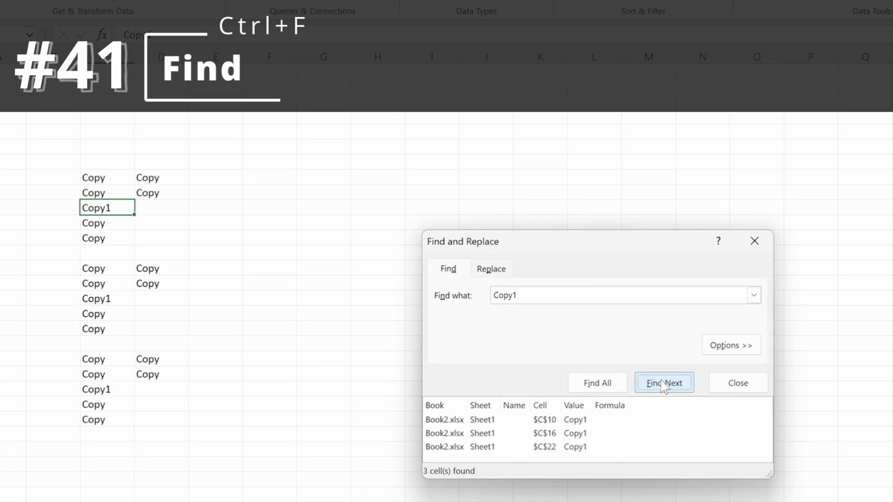
{"action": "left_click", "coordinate": [664, 385]}
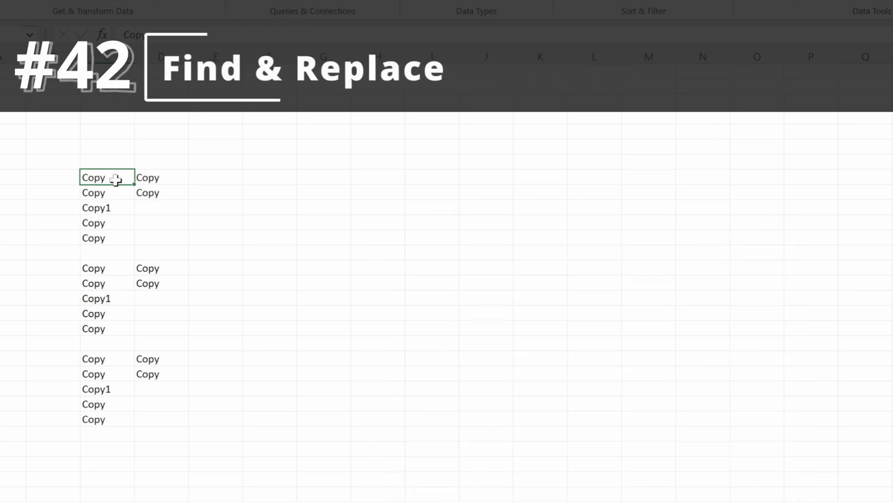
Step: Replace all Copy1 with Copy2 across the three selected blocks at once, then undo it
{"action": "key", "text": "ctrl+a"}
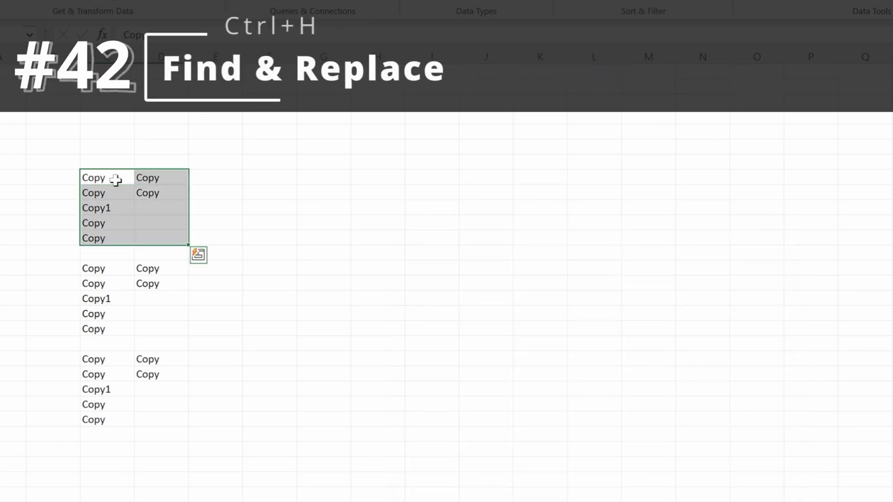
{"action": "key", "text": "ctrl+shift+End"}
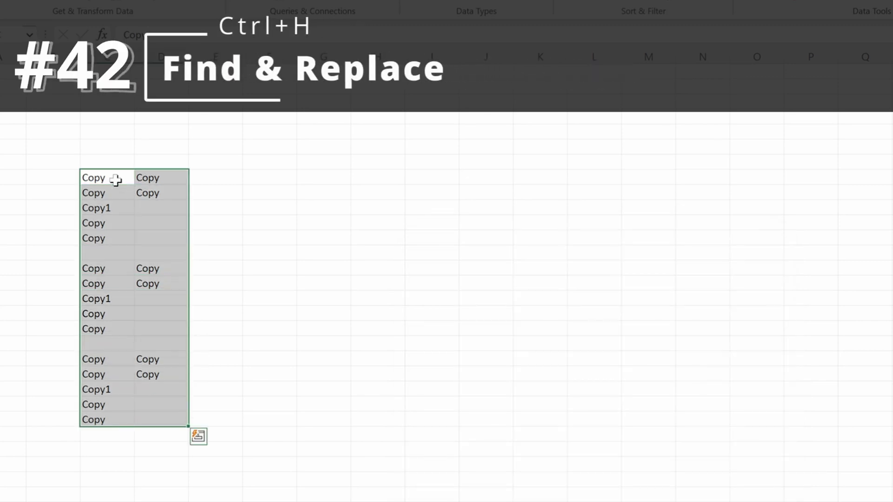
{"action": "key", "text": "ctrl+h"}
{"action": "key", "text": "Tab"}
{"action": "type", "text": "Copy2"}
{"action": "key", "text": "alt+a"}
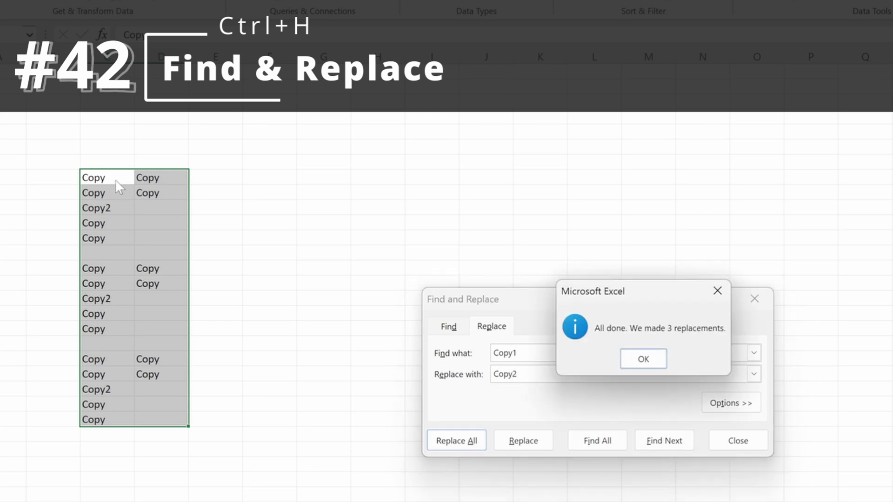
{"action": "key", "text": "Return"}
{"action": "key", "text": "Escape"}
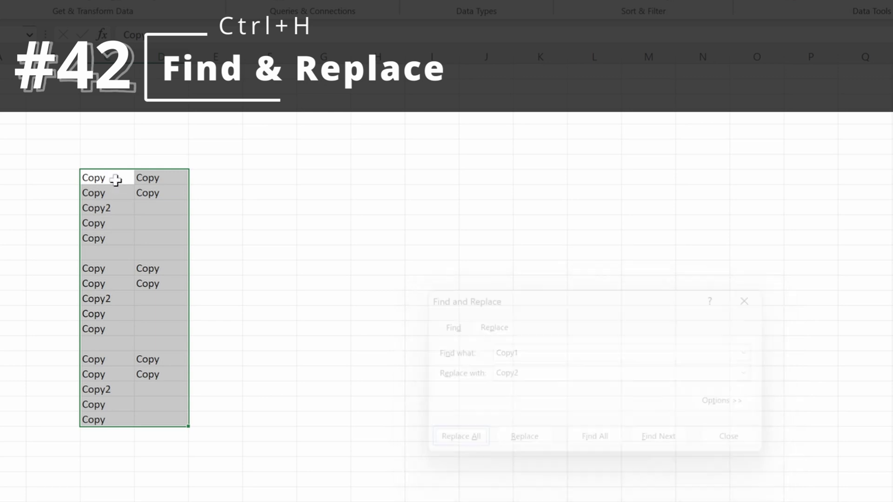
{"action": "key", "text": "ctrl+z"}
Step: Replace the three Copy1 cells with Copy2 one match at a time
{"action": "key", "text": "ctrl+h"}
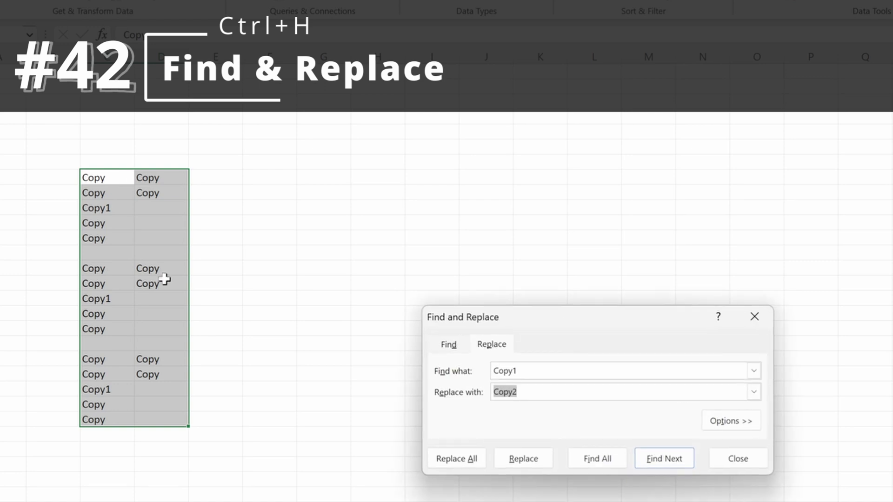
{"action": "left_click", "coordinate": [663, 460]}
{"action": "left_click", "coordinate": [524, 463]}
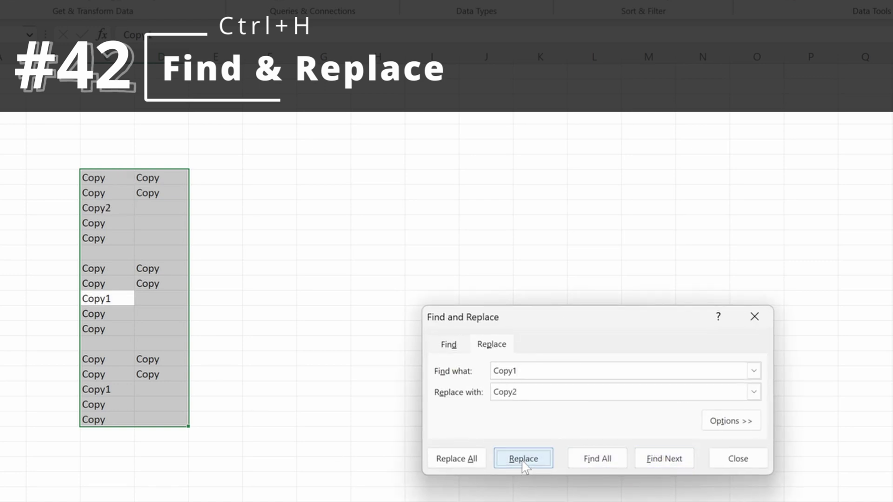
{"action": "left_click", "coordinate": [532, 460]}
{"action": "left_click", "coordinate": [532, 460]}
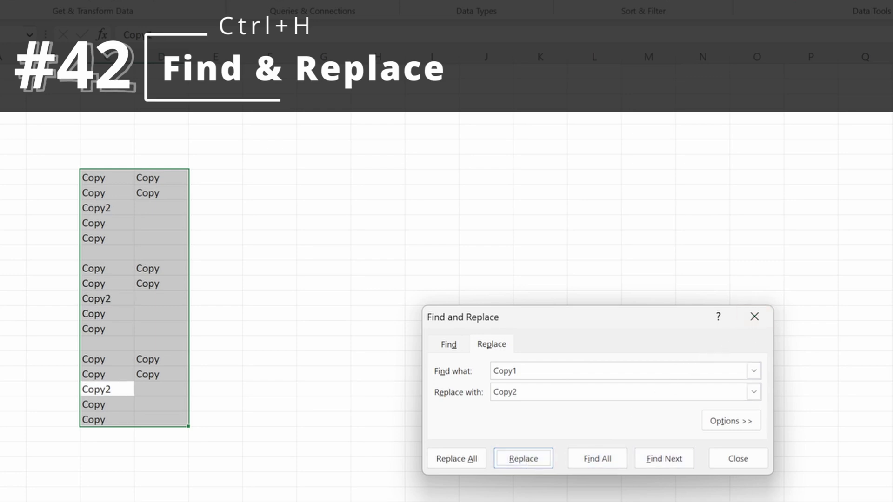
Step: Enter =K21 in F21 and jump to its source cell K21 with Ctrl+[
{"action": "left_click", "coordinate": [755, 317]}
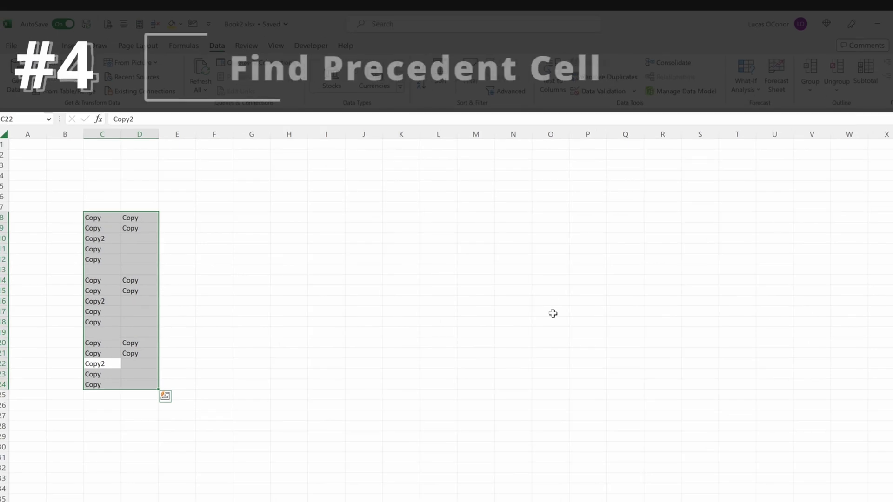
{"action": "key", "text": "ctrl+bracketleft"}
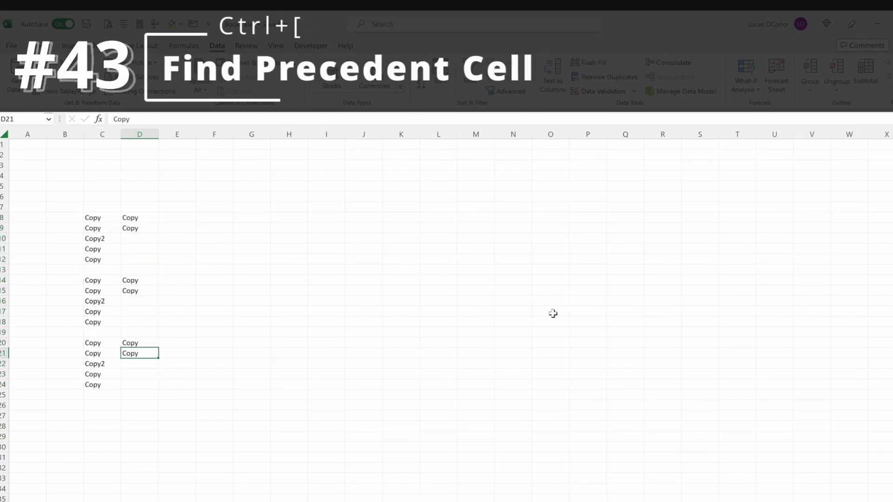
{"action": "key", "text": "Right"}
{"action": "key", "text": "Right"}
{"action": "type", "text": "="}
{"action": "key", "text": "Right"}
{"action": "key", "text": "Right"}
{"action": "key", "text": "Right"}
{"action": "key", "text": "Right"}
{"action": "key", "text": "Right"}
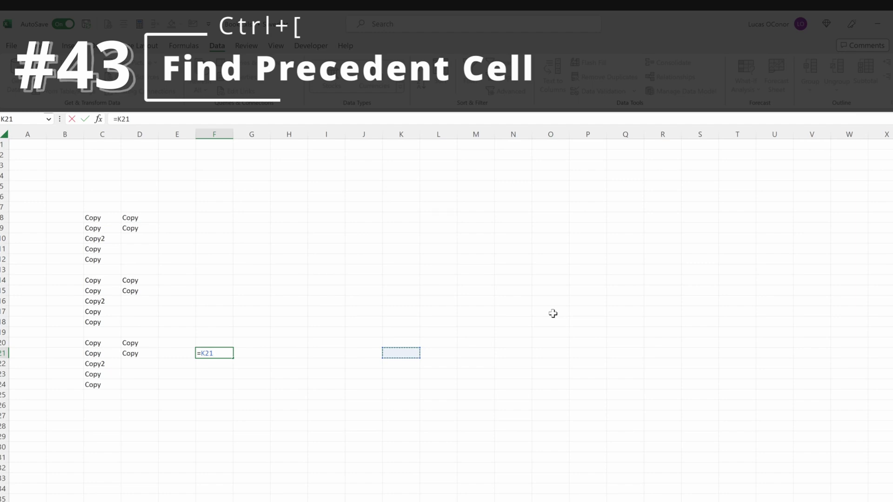
{"action": "key", "text": "Return"}
{"action": "key", "text": "Up"}
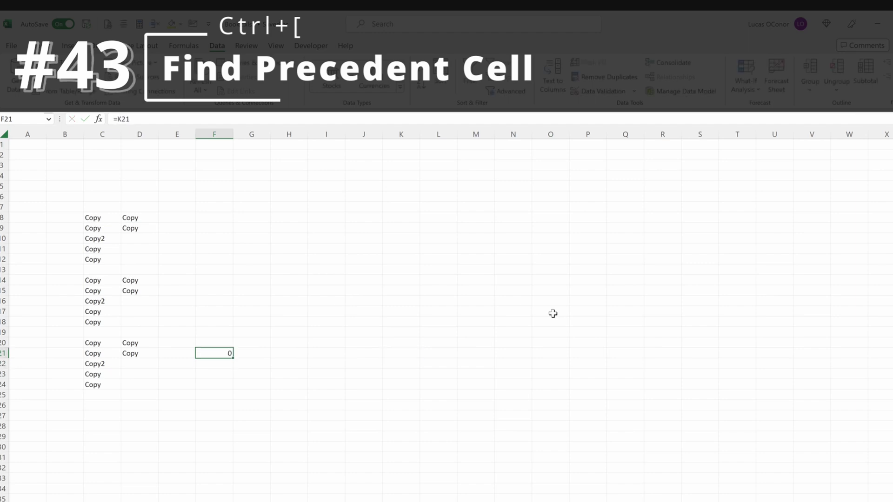
{"action": "key", "text": "ctrl+bracketleft"}
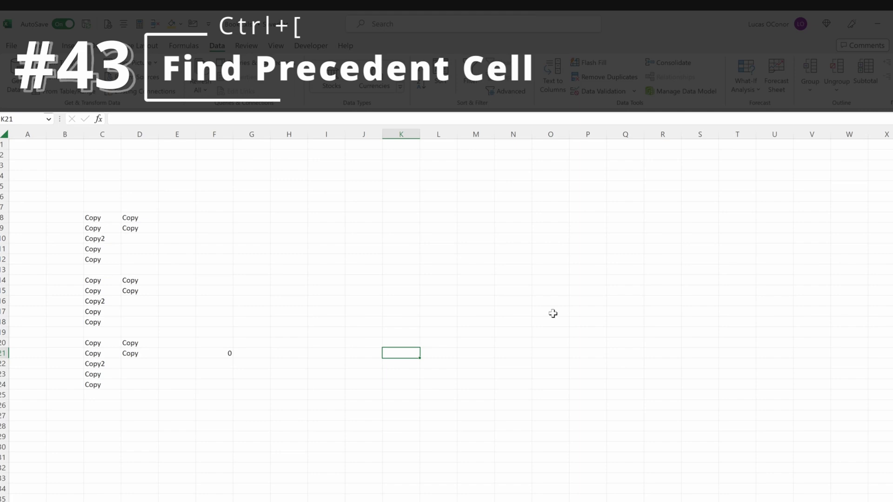
Step: Link K21 to Sheet6!I11, follow it with Ctrl+[, and return to K21 with F5
{"action": "type", "text": "="}
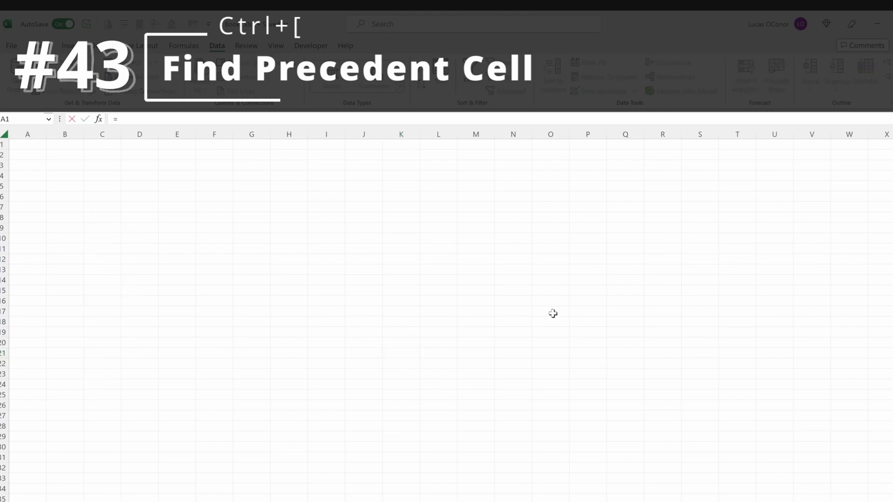
{"action": "left_click", "coordinate": [315, 251]}
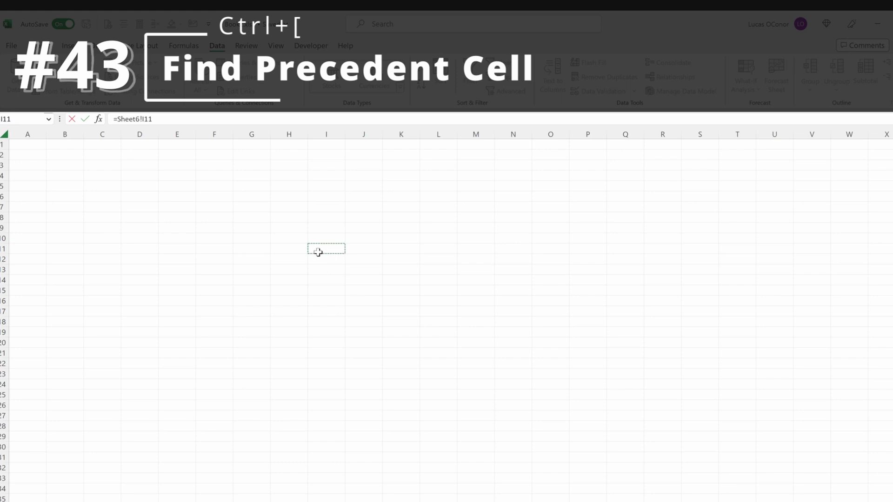
{"action": "key", "text": "ctrl+Return"}
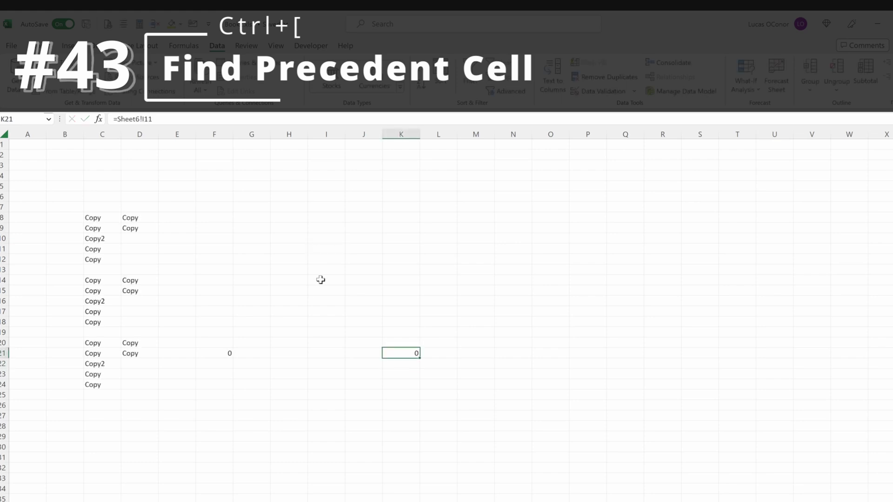
{"action": "key", "text": "ctrl+bracketleft"}
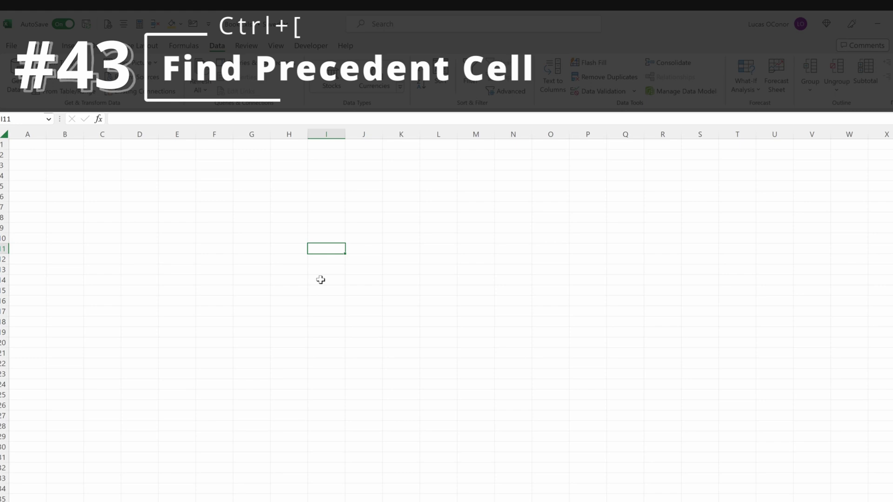
{"action": "key", "text": "F5"}
{"action": "key", "text": "Return"}
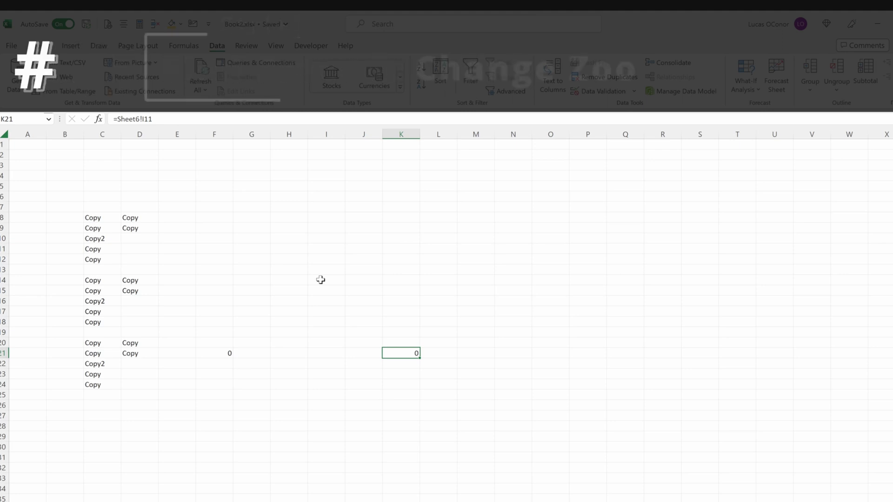
Step: Try 50%, 200% and 75% zoom levels from the Zoom dialog
{"action": "key", "text": "alt+w"}
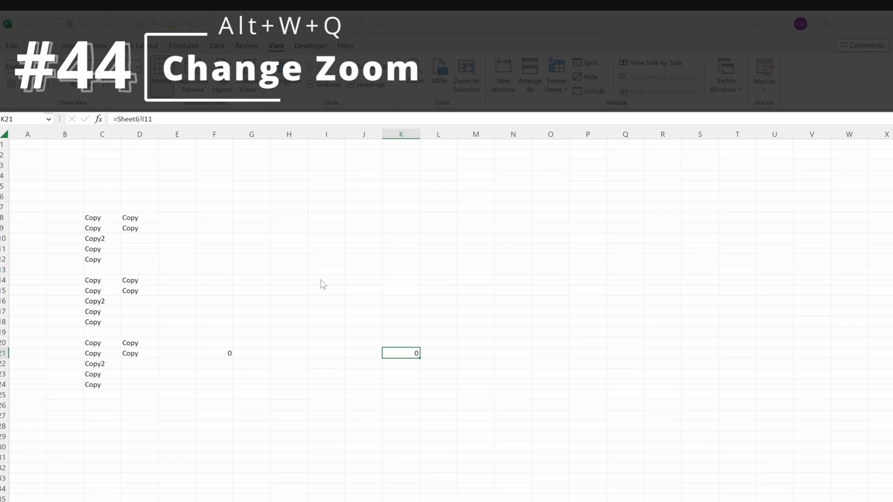
{"action": "key", "text": "q"}
{"action": "key", "text": "Down"}
{"action": "key", "text": "Down"}
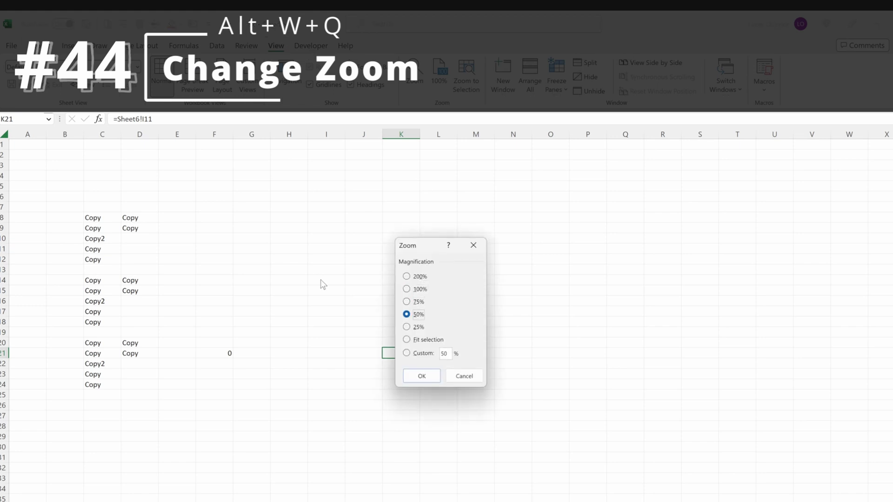
{"action": "key", "text": "Return"}
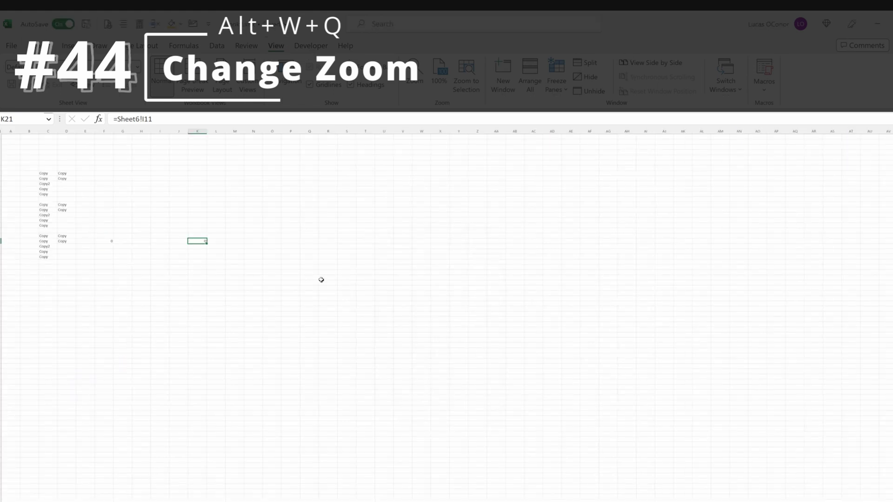
{"action": "key", "text": "alt+w"}
{"action": "key", "text": "q"}
{"action": "key", "text": "Up"}
{"action": "key", "text": "Up"}
{"action": "key", "text": "Up"}
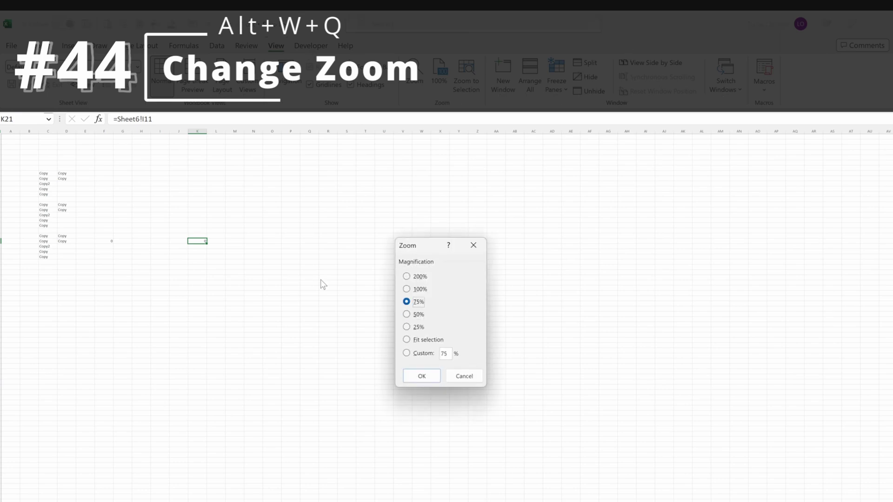
{"action": "key", "text": "Return"}
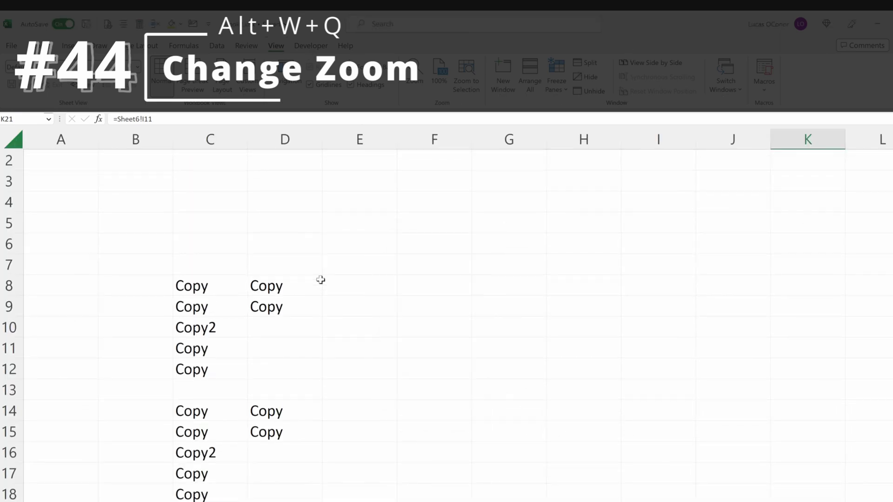
{"action": "key", "text": "alt"}
{"action": "key", "text": "w"}
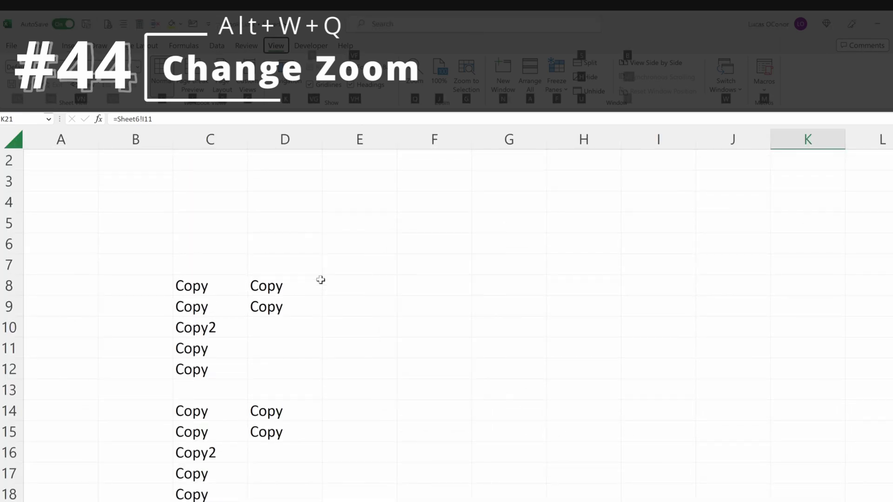
{"action": "key", "text": "q"}
{"action": "key", "text": "Down"}
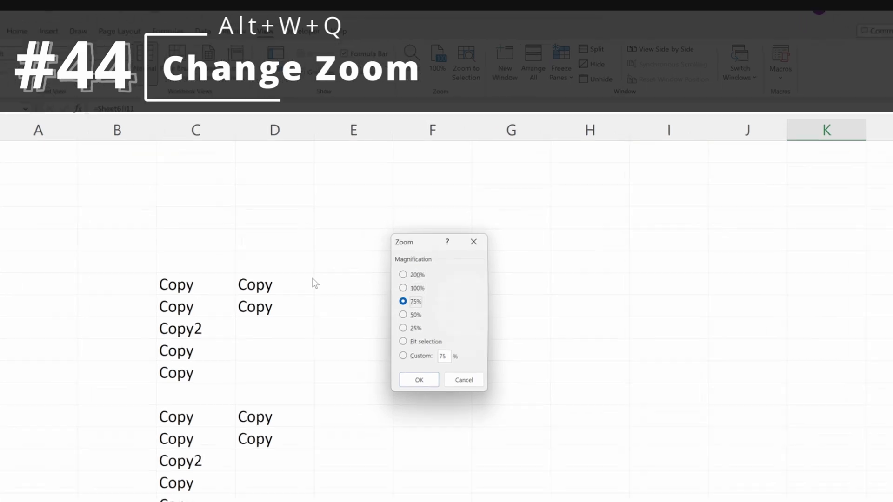
{"action": "key", "text": "Return"}
Step: Select the blocks down to row 24 and zoom to fit the selection
{"action": "key", "text": "shift+Right"}
{"action": "key", "text": "shift+Down"}
{"action": "key", "text": "shift+Down"}
{"action": "key", "text": "shift+Down"}
{"action": "key", "text": "shift+Down"}
{"action": "key", "text": "shift+Down"}
{"action": "key", "text": "shift+Down"}
{"action": "key", "text": "shift+Down"}
{"action": "key", "text": "shift+Down"}
{"action": "key", "text": "shift+Down"}
{"action": "key", "text": "shift+Down"}
{"action": "key", "text": "shift+Down"}
{"action": "key", "text": "shift+Down"}
{"action": "key", "text": "shift+Down"}
{"action": "key", "text": "shift+Down"}
{"action": "key", "text": "shift+Down"}
{"action": "key", "text": "shift+Down"}
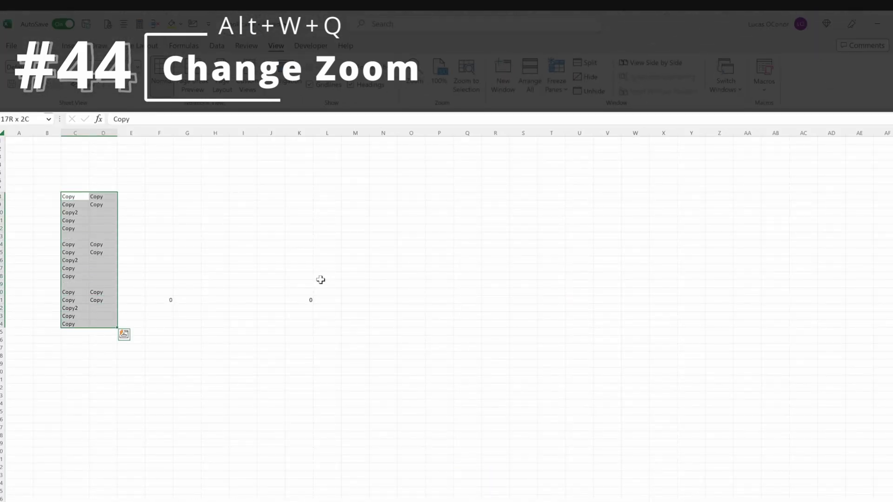
{"action": "key", "text": "alt"}
{"action": "key", "text": "w"}
{"action": "key", "text": "q"}
{"action": "key", "text": "Down"}
{"action": "key", "text": "Down"}
{"action": "key", "text": "Down"}
{"action": "key", "text": "Return"}
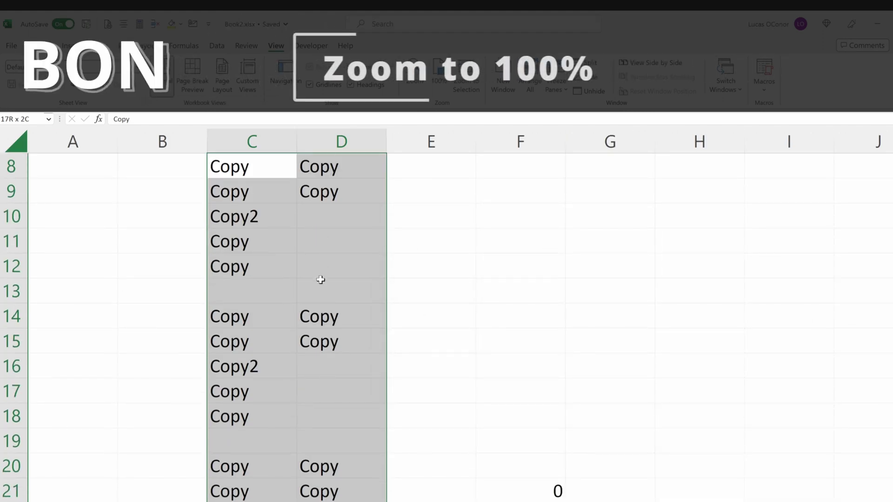
Step: Reset the zoom to 100% with Alt+W+J, then jump to A1 and step to C3
{"action": "key", "text": "alt"}
{"action": "key", "text": "w"}
{"action": "key", "text": "j"}
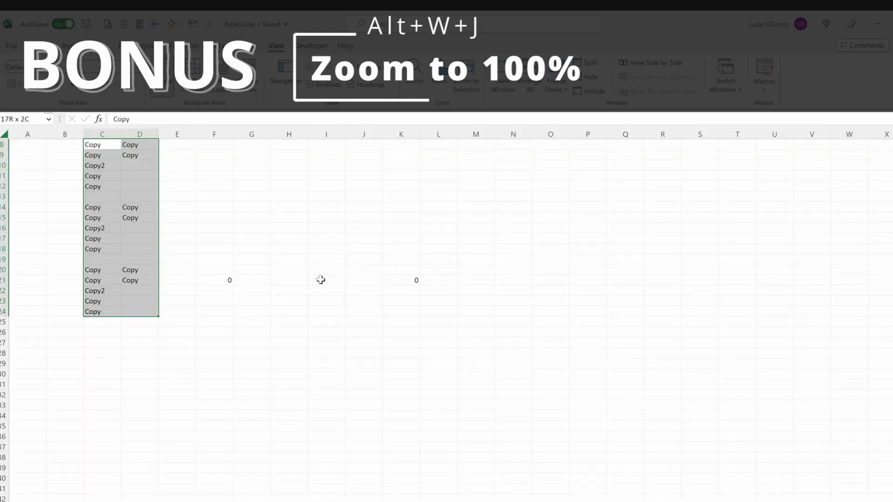
{"action": "key", "text": "ctrl+Home"}
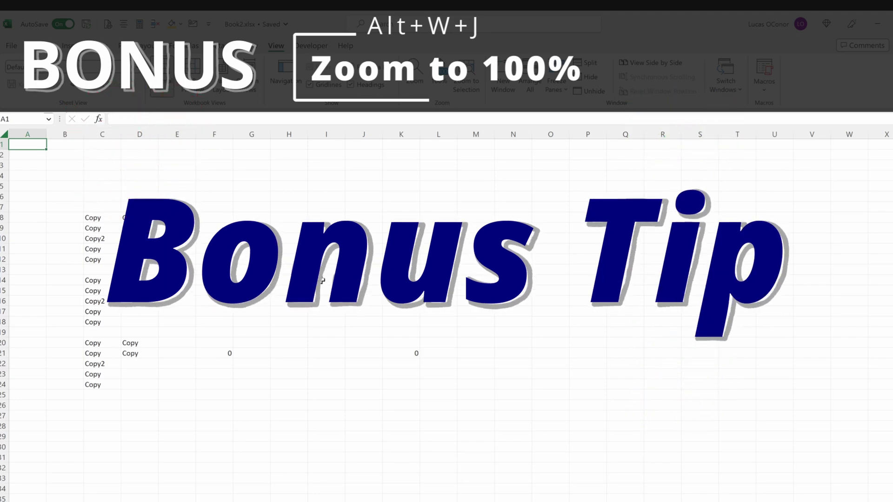
{"action": "key", "text": "Down"}
{"action": "key", "text": "Right"}
{"action": "key", "text": "Down"}
{"action": "key", "text": "Right"}
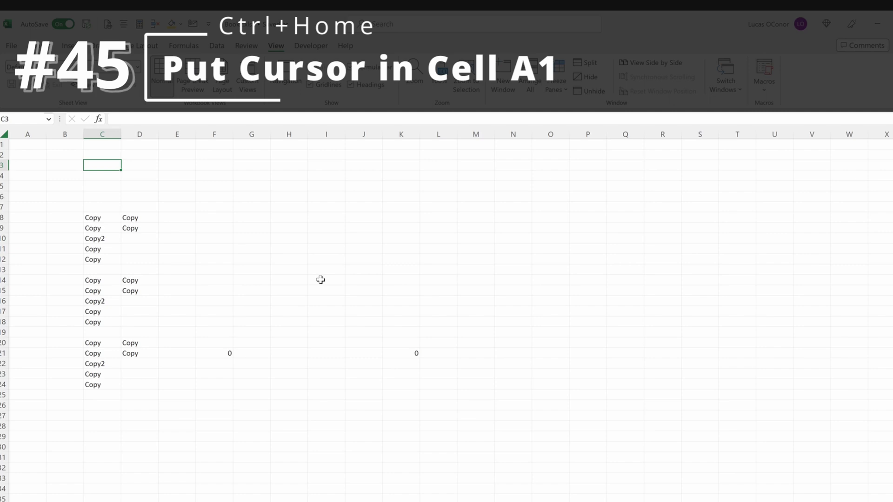
Step: Jump back to A1 with Ctrl+Home from elsewhere, then move to B2
{"action": "key", "text": "ctrl+Home"}
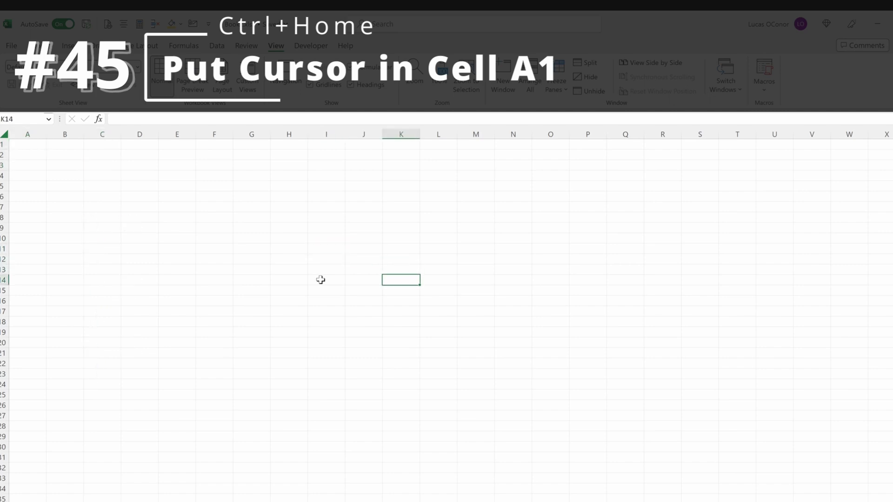
{"action": "key", "text": "ctrl+Home"}
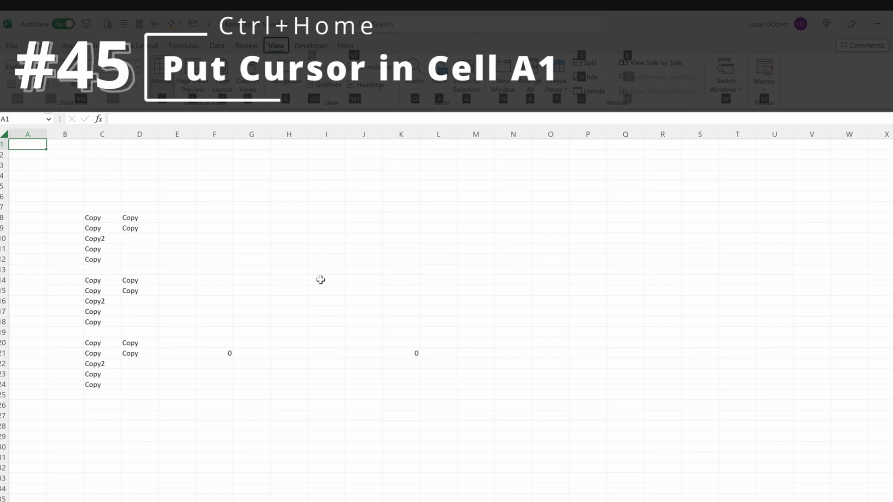
{"action": "key", "text": "Down"}
{"action": "key", "text": "Right"}
Step: Turn off the worksheet gridlines with Alt+W+V+G
{"action": "key", "text": "alt+w"}
{"action": "key", "text": "v"}
{"action": "key", "text": "g"}
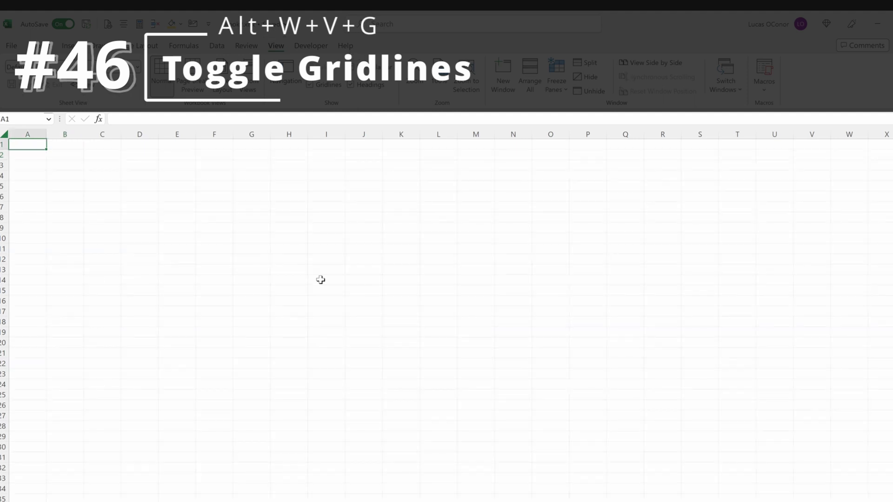
Step: Step the active cell diagonally to D4 and bring up the Print preview with Ctrl+P
{"action": "key", "text": "Down"}
{"action": "key", "text": "Right"}
{"action": "key", "text": "Down"}
{"action": "key", "text": "Right"}
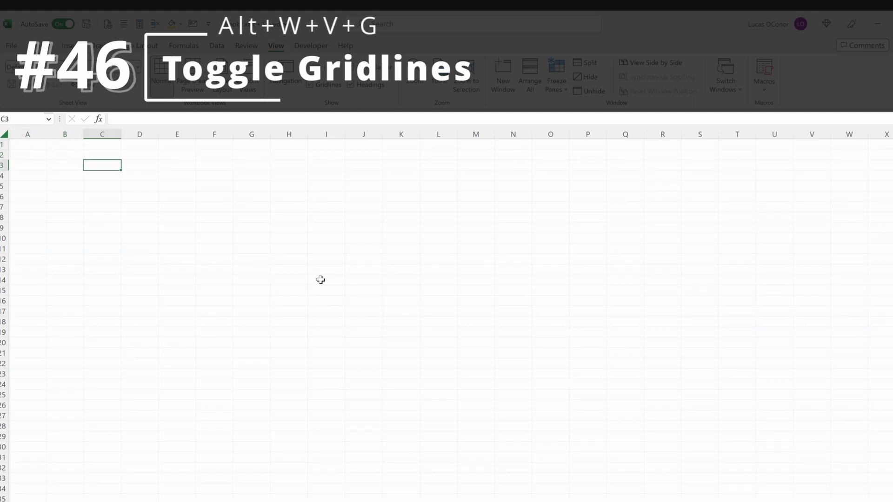
{"action": "key", "text": "Down"}
{"action": "key", "text": "Right"}
{"action": "key", "text": "alt"}
{"action": "key", "text": "w"}
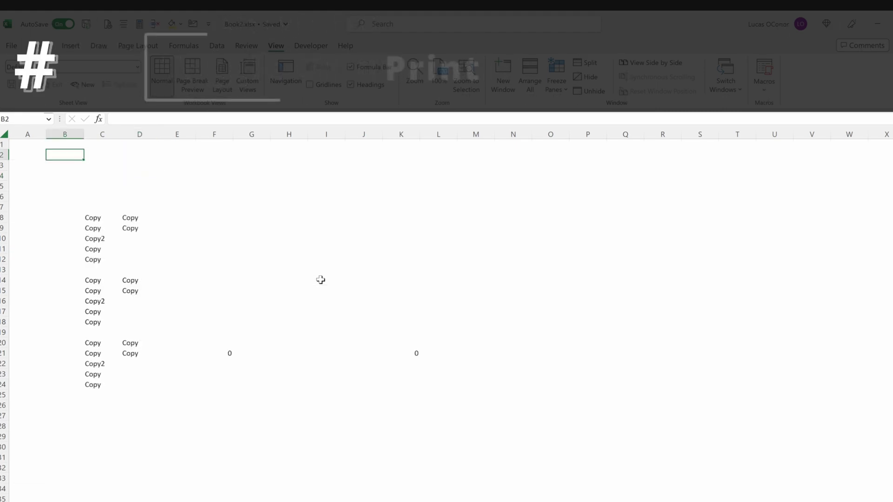
{"action": "key", "text": "ctrl+p"}
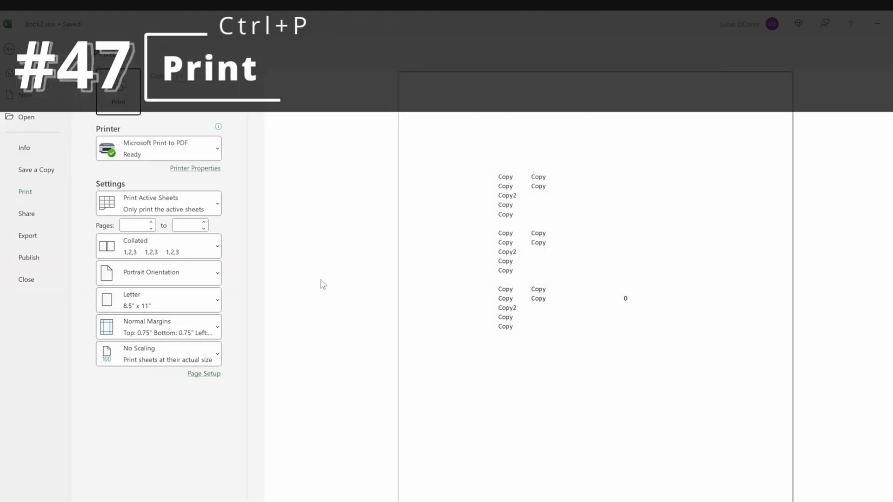
Step: Leave Print, select C7:D25, and set it as the print area with Alt+P+R+S
{"action": "key", "text": "Escape"}
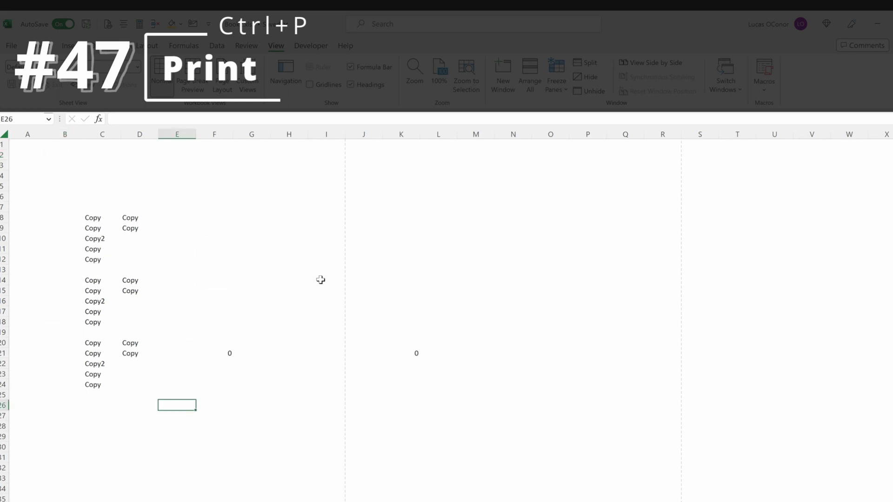
{"action": "key", "text": "Up"}
{"action": "key", "text": "Left"}
{"action": "key", "text": "shift+Left"}
{"action": "key", "text": "shift+Up"}
{"action": "key", "text": "shift+Up"}
{"action": "key", "text": "shift+Up"}
{"action": "key", "text": "shift+Up"}
{"action": "key", "text": "shift+Up"}
{"action": "key", "text": "shift+Up"}
{"action": "key", "text": "shift+Up"}
{"action": "key", "text": "shift+Up"}
{"action": "key", "text": "shift+Up"}
{"action": "key", "text": "shift+Up"}
{"action": "key", "text": "shift+Up"}
{"action": "key", "text": "shift+Up"}
{"action": "key", "text": "shift+Up"}
{"action": "key", "text": "shift+Up"}
{"action": "key", "text": "shift+Up"}
{"action": "key", "text": "shift+Up"}
{"action": "key", "text": "shift+Up"}
{"action": "key", "text": "shift+Up"}
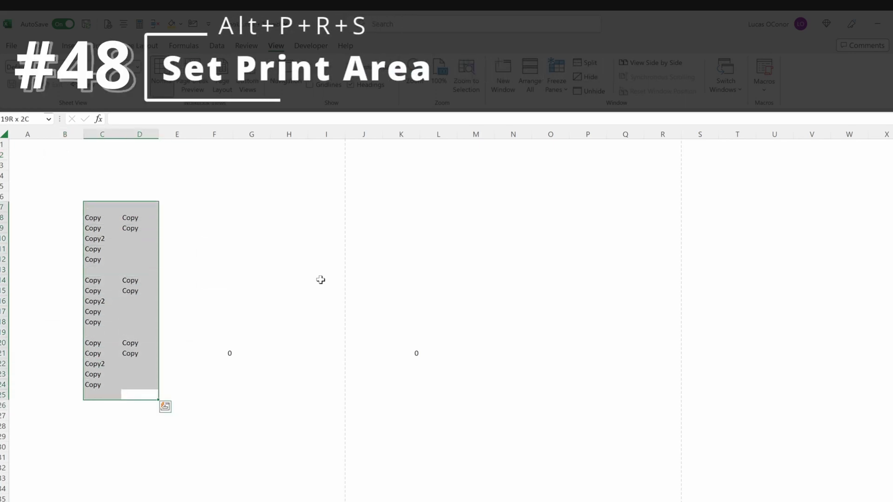
{"action": "key", "text": "alt"}
{"action": "key", "text": "p"}
{"action": "key", "text": "r"}
{"action": "key", "text": "s"}
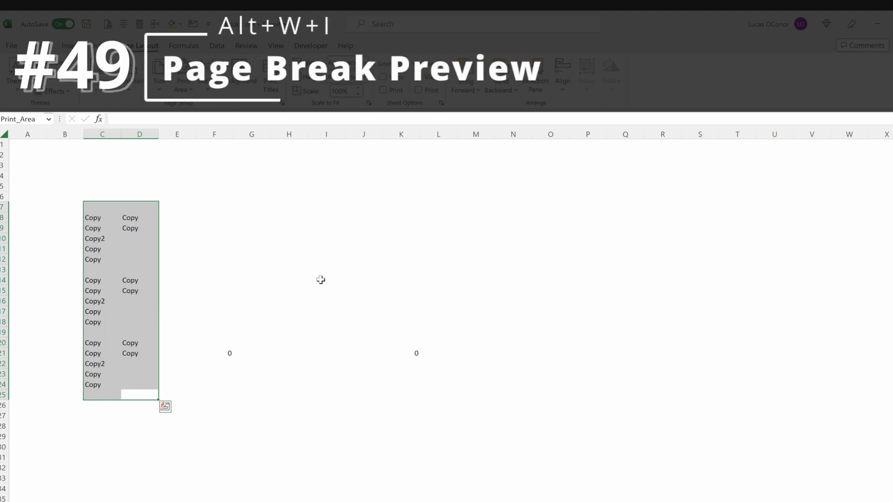
Step: Switch to Page Break Preview and check the print preview of the print area
{"action": "key", "text": "alt+w"}
{"action": "key", "text": "i"}
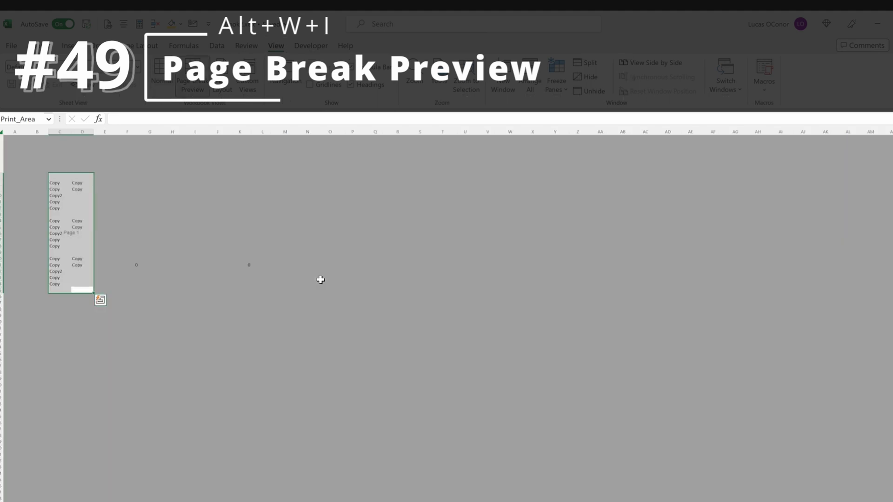
{"action": "scroll", "coordinate": [121, 221], "scroll_direction": "up", "scroll_amount": 3}
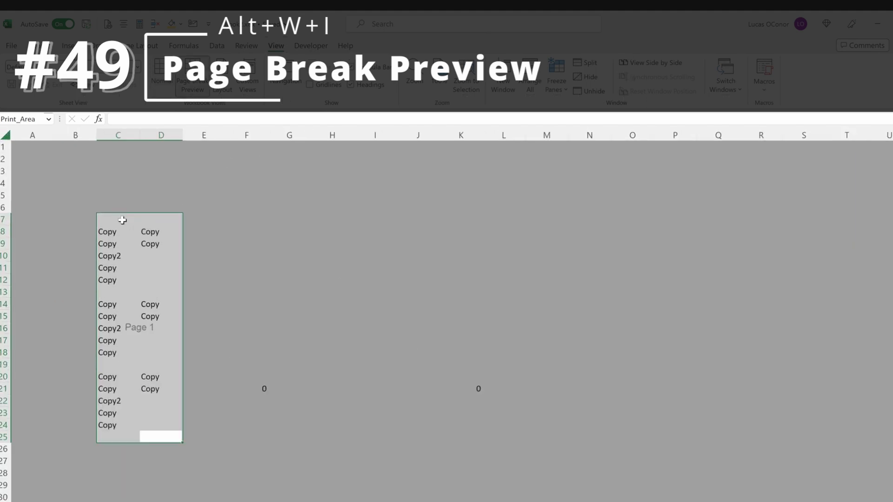
{"action": "left_click", "coordinate": [278, 234]}
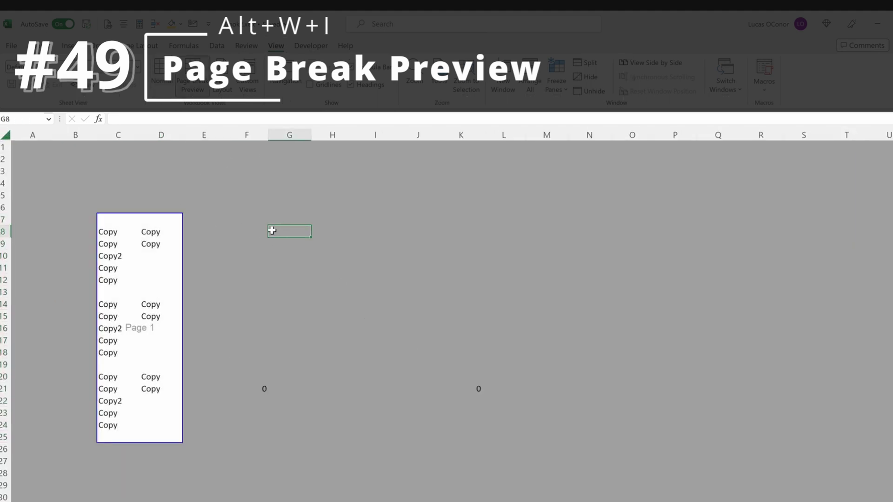
{"action": "key", "text": "ctrl+p"}
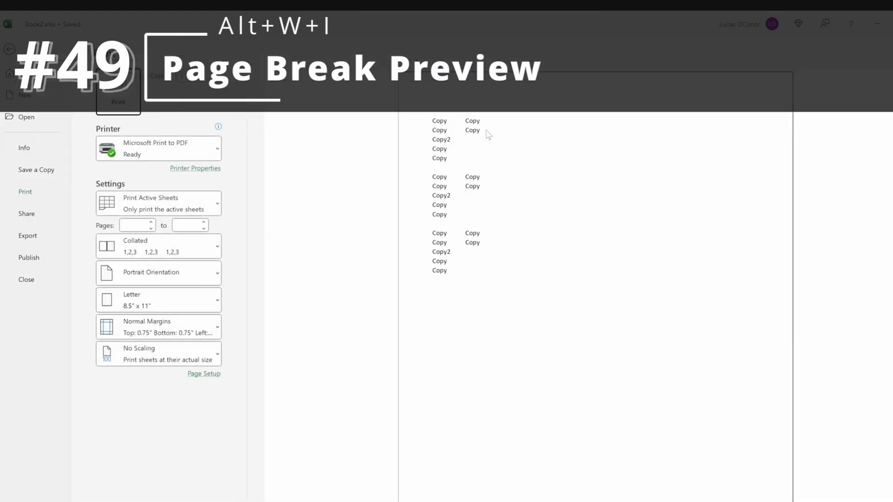
{"action": "key", "text": "Escape"}
Step: Type 'Anything Else' in F14, confirm it stays out of the print, and return to Normal view
{"action": "left_click", "coordinate": [266, 393]}
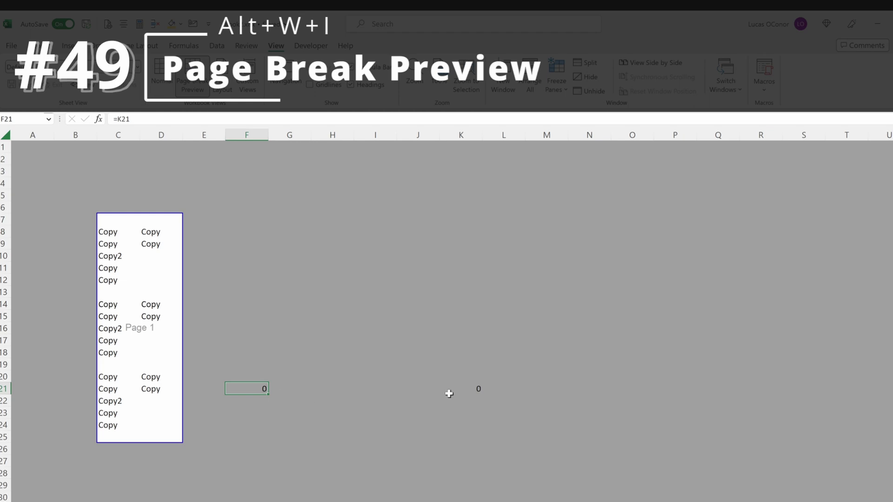
{"action": "left_click", "coordinate": [252, 304]}
{"action": "type", "text": "Anything Else"}
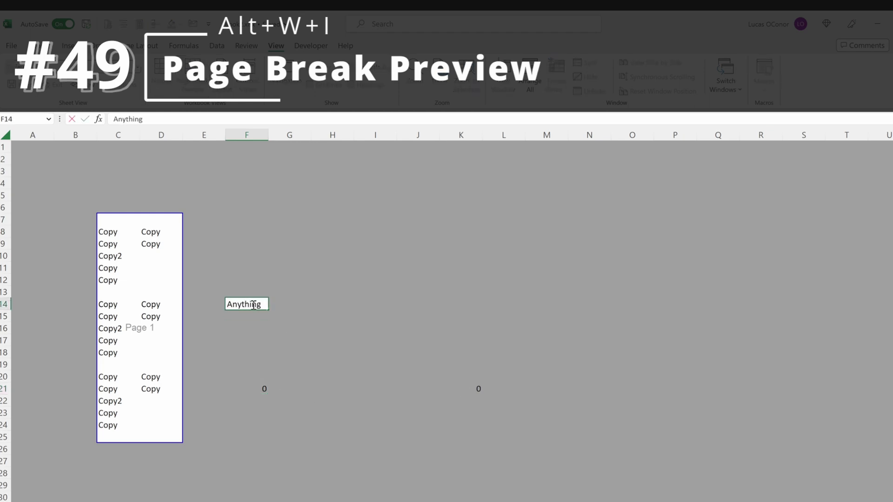
{"action": "key", "text": "Return"}
{"action": "key", "text": "ctrl+p"}
{"action": "key", "text": "Escape"}
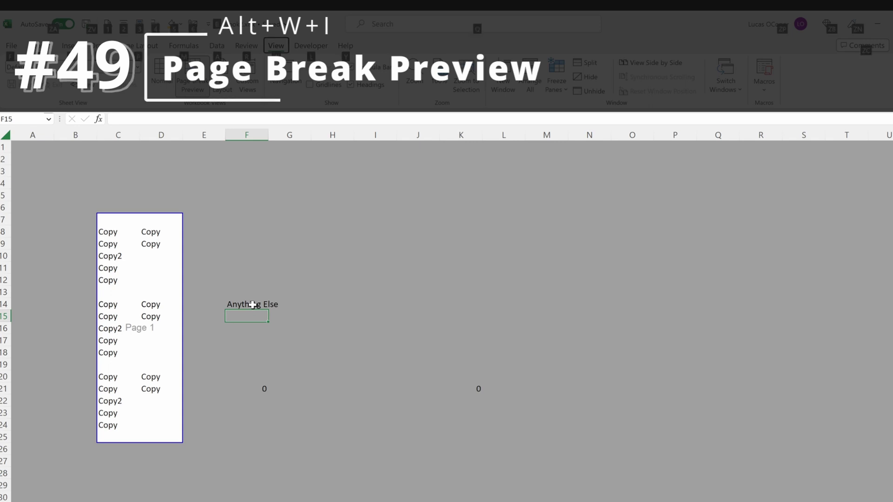
{"action": "key", "text": "alt+w"}
{"action": "key", "text": "l"}
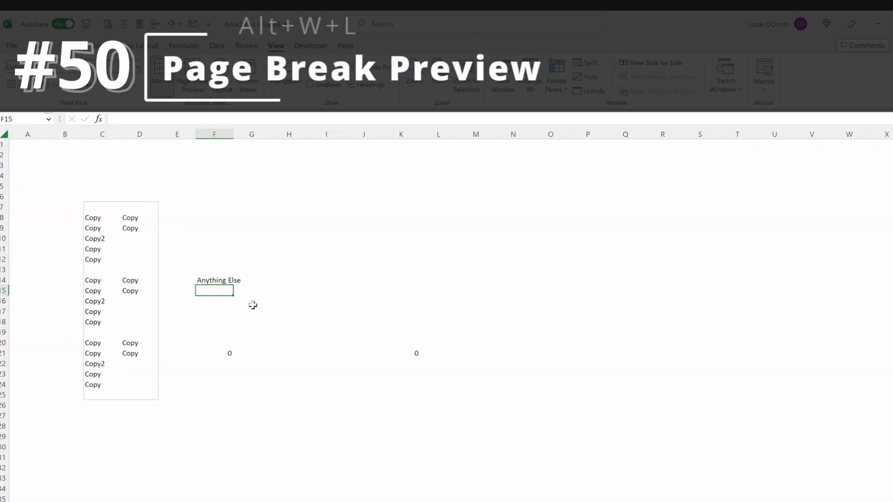
Step: Toggle to Page Break Preview (Alt+W+I) and back to Normal view (Alt+W+L)
{"action": "key", "text": "alt+w"}
{"action": "key", "text": "i"}
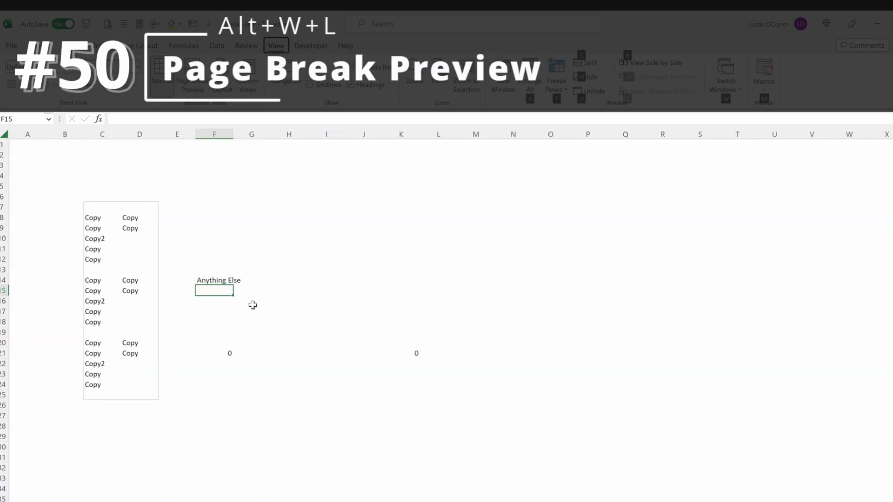
{"action": "key", "text": "alt+w"}
{"action": "key", "text": "l"}
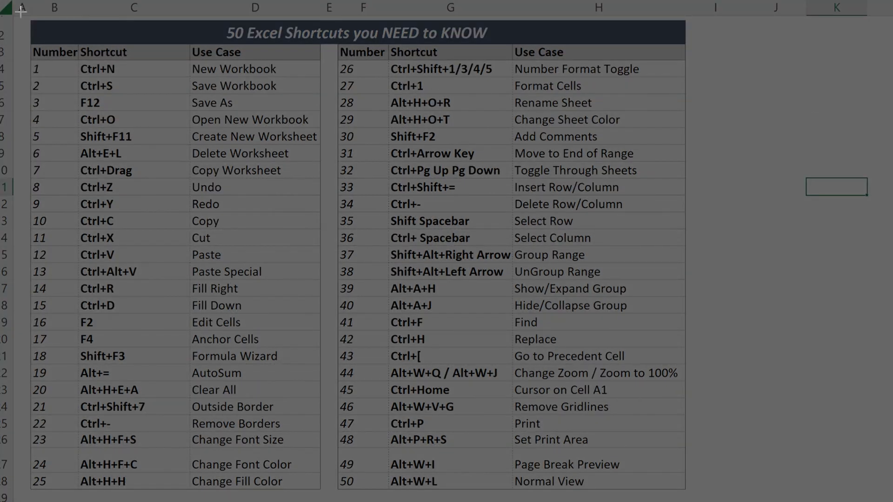
Step: Drag a snip rectangle around the whole 50-shortcut summary table
{"action": "left_click_drag", "start_coordinate": [21, 10], "coordinate": [695, 501]}
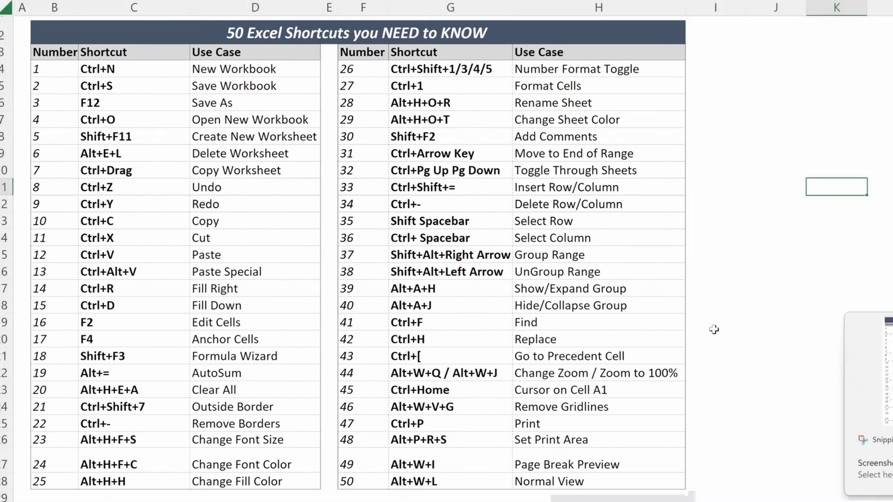